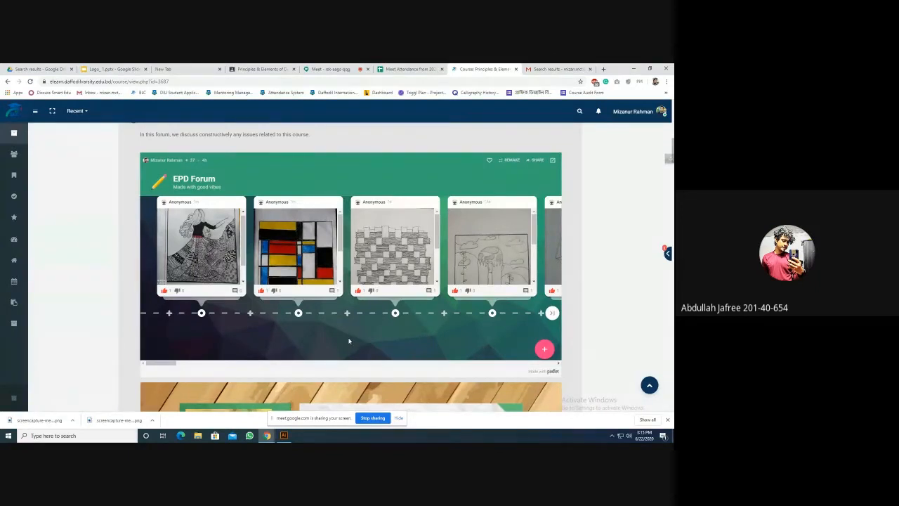
# - Switch to the Google Meet call and review its layout choices
pyautogui.click(326, 70)
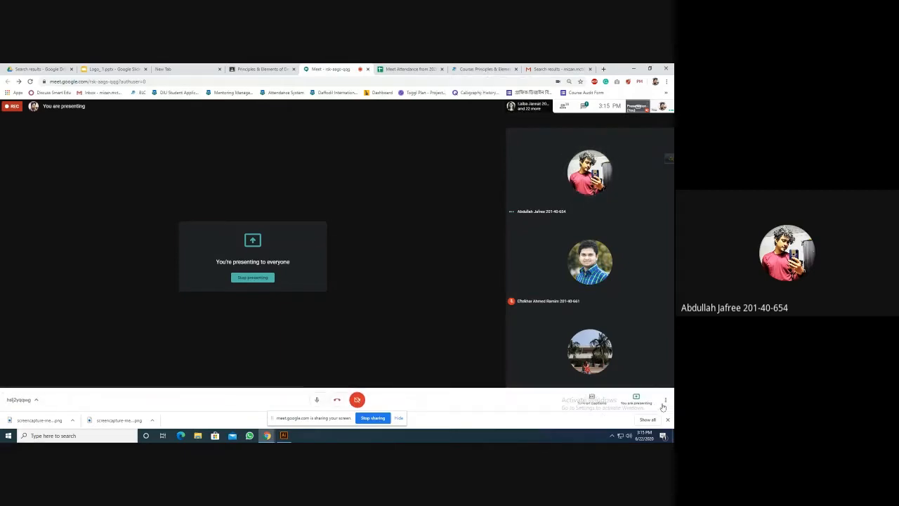
pyautogui.click(666, 403)
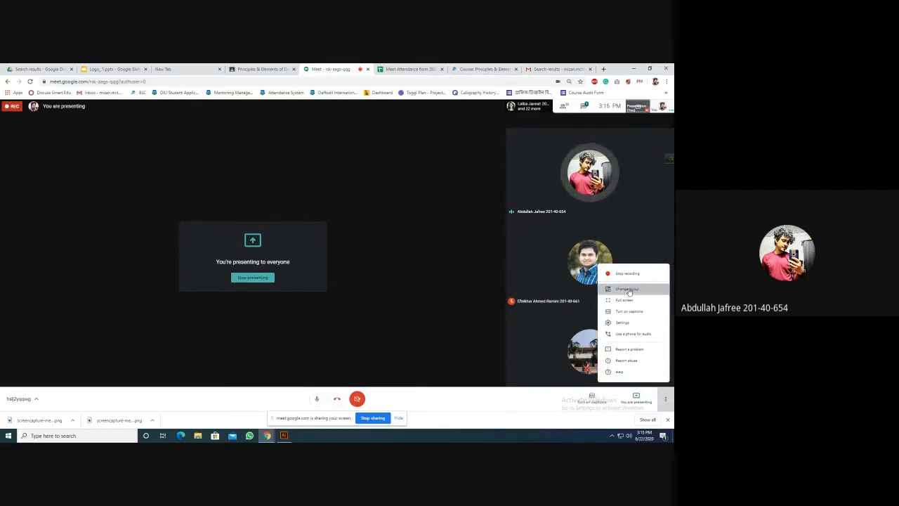
pyautogui.click(602, 291)
pyautogui.click(321, 305)
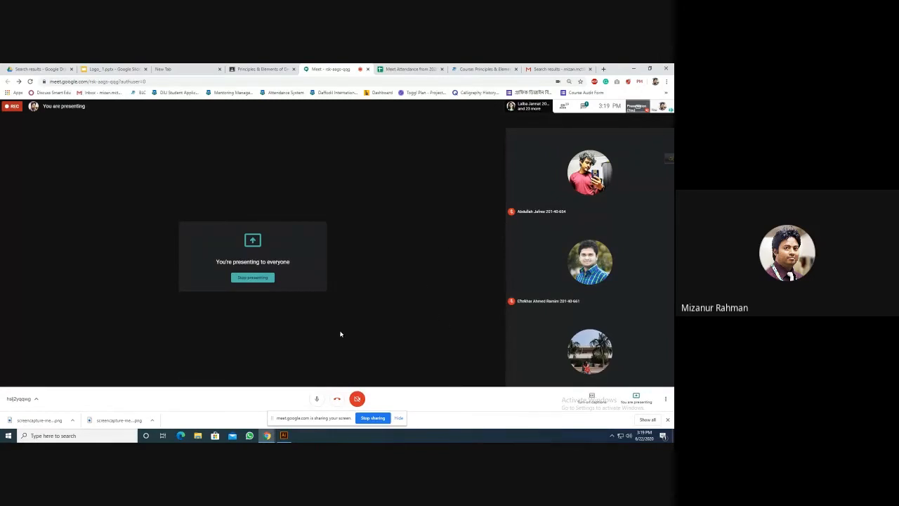
# - Switch to Adobe Illustrator and show the blank artboard at 100% zoom
pyautogui.click(284, 436)
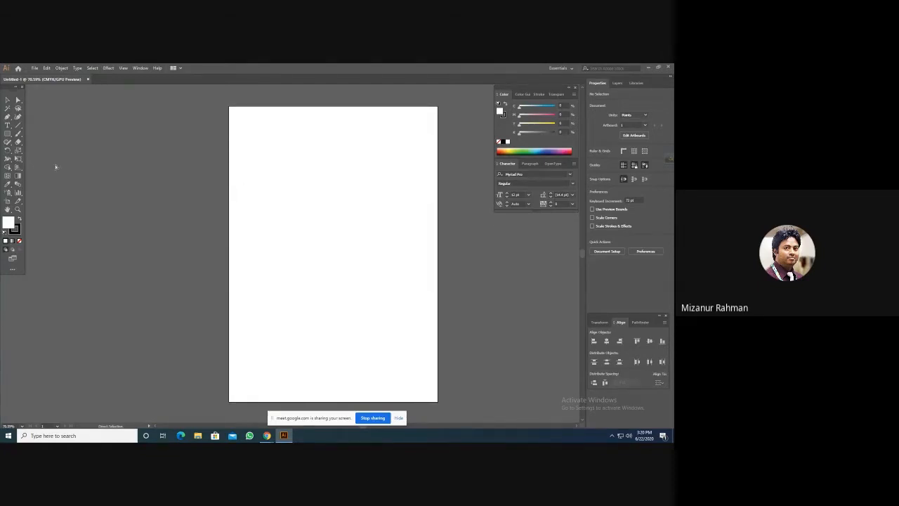
pyautogui.hotkey('ctrl', '1')
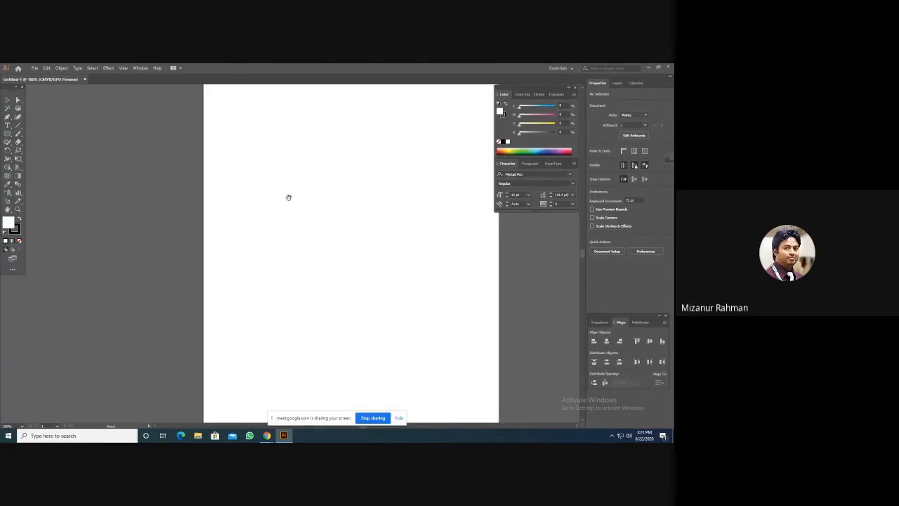
pyautogui.moveTo(285, 197); pyautogui.dragTo(226, 226)
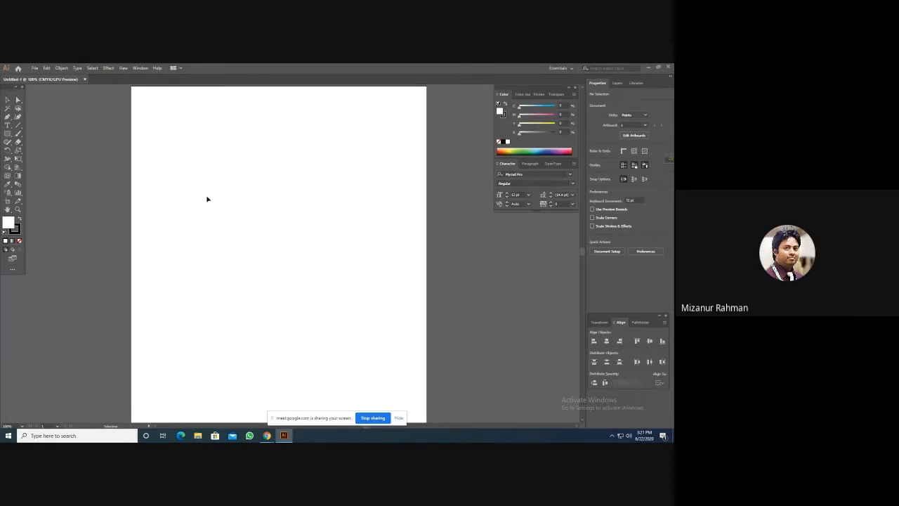
pyautogui.click(21, 128)
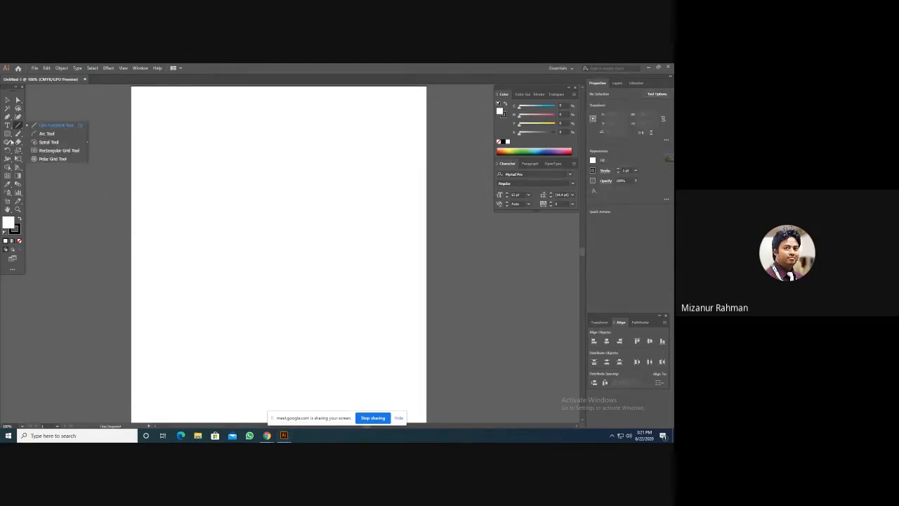
pyautogui.click(8, 134)
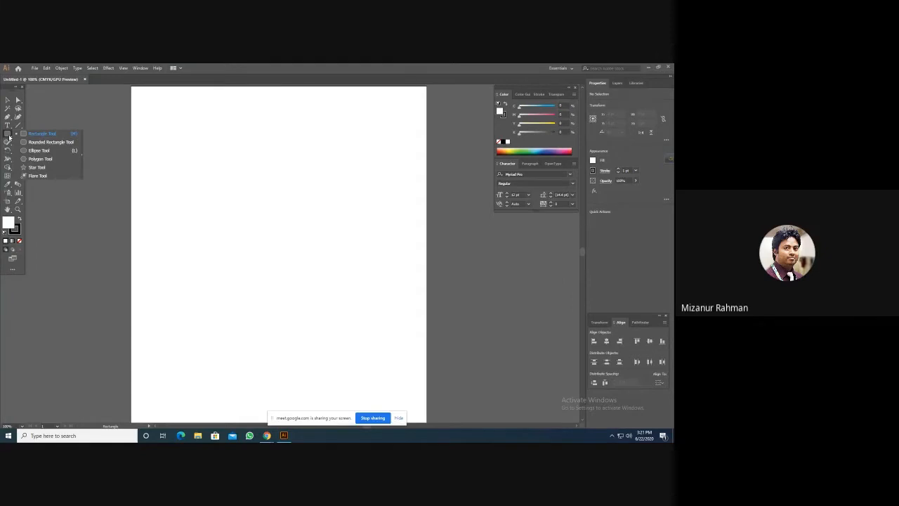
pyautogui.click(19, 135)
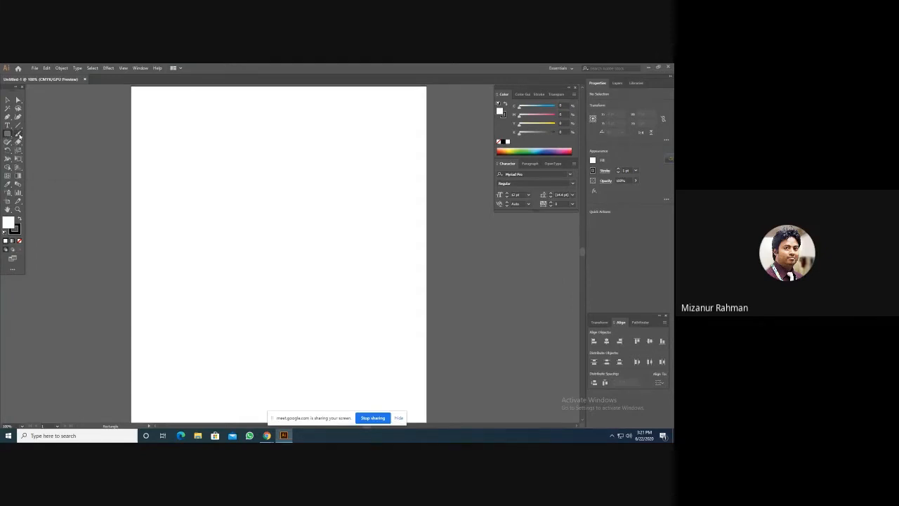
pyautogui.click(9, 134)
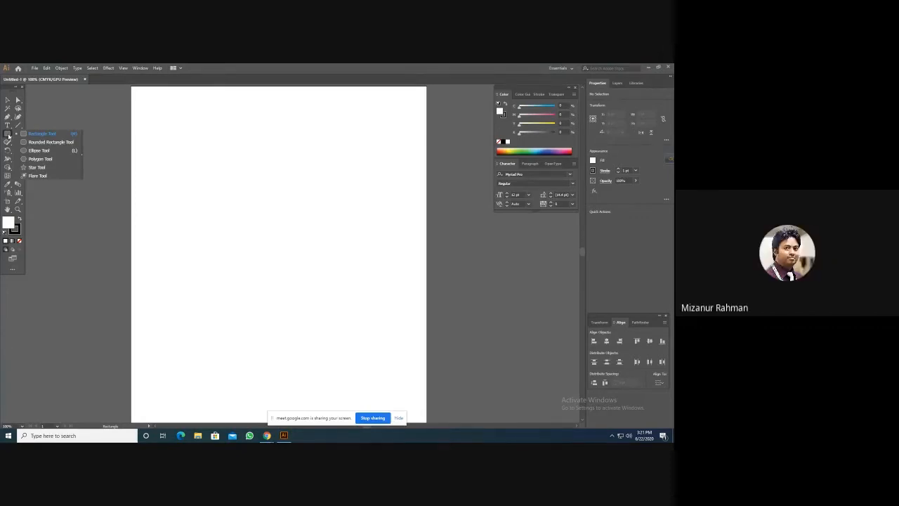
pyautogui.click(9, 136)
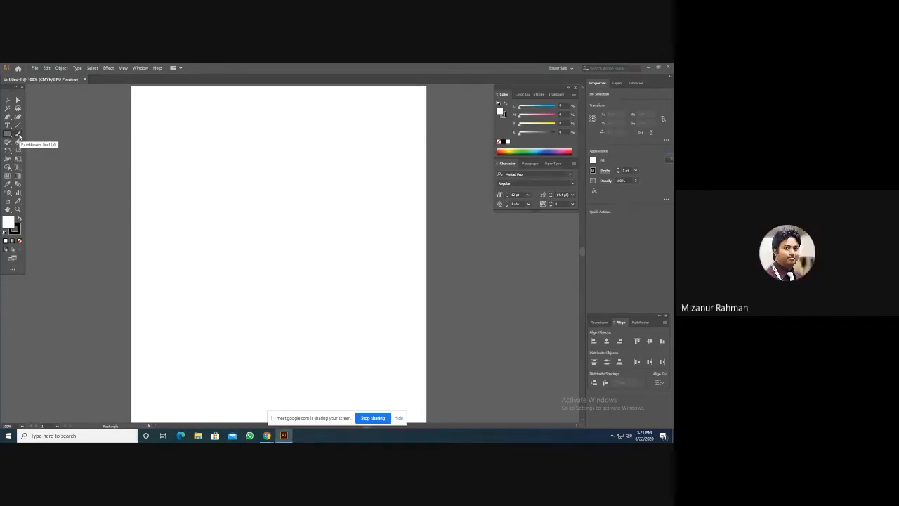
# - Draw five crossing freehand strokes on the artboard with the Paintbrush tool and the 5 pt. Round brush
pyautogui.click(19, 136)
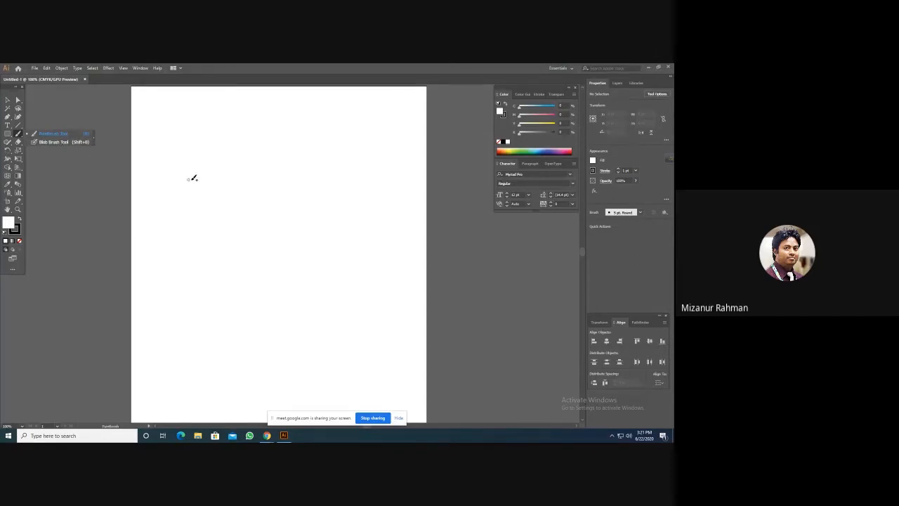
pyautogui.click(19, 134)
pyautogui.click(45, 137)
pyautogui.moveTo(219, 283); pyautogui.dragTo(323, 121)
pyautogui.moveTo(281, 296); pyautogui.dragTo(187, 84)
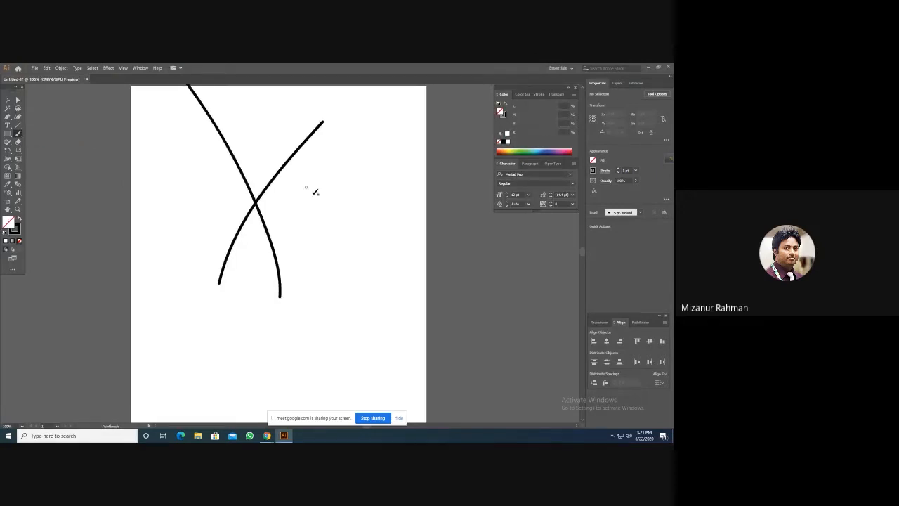
pyautogui.moveTo(252, 309)
pyautogui.mouseDown()
pyautogui.moveTo(336, 176)
pyautogui.moveTo(299, 248)
pyautogui.moveTo(288, 295)
pyautogui.mouseUp()
pyautogui.moveTo(328, 213); pyautogui.dragTo(301, 307)
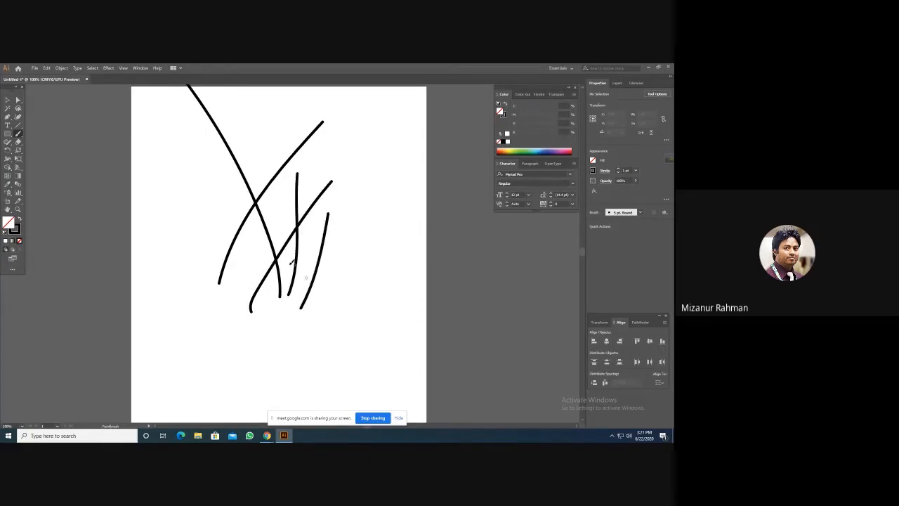
# - Select all the brush strokes and inspect their paths in Outline view, then return to the preview and deselect them
pyautogui.click(8, 100)
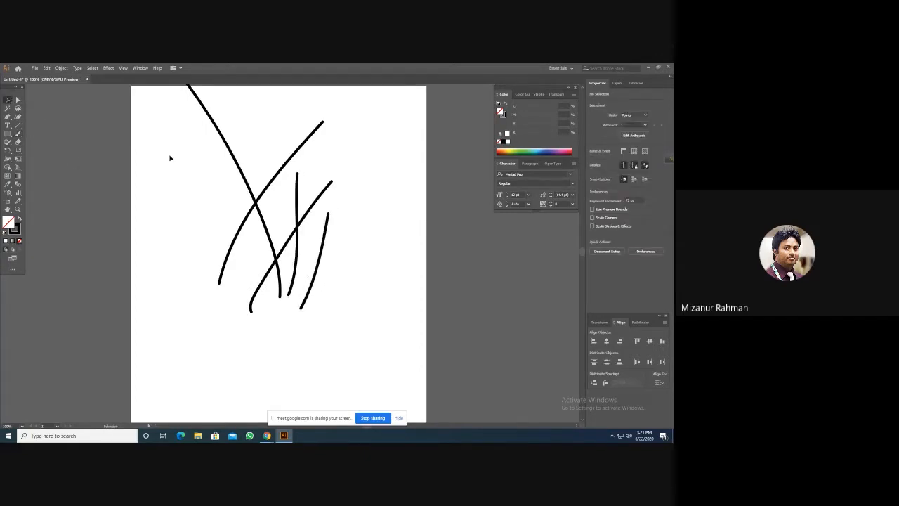
pyautogui.moveTo(187, 167); pyautogui.dragTo(331, 264)
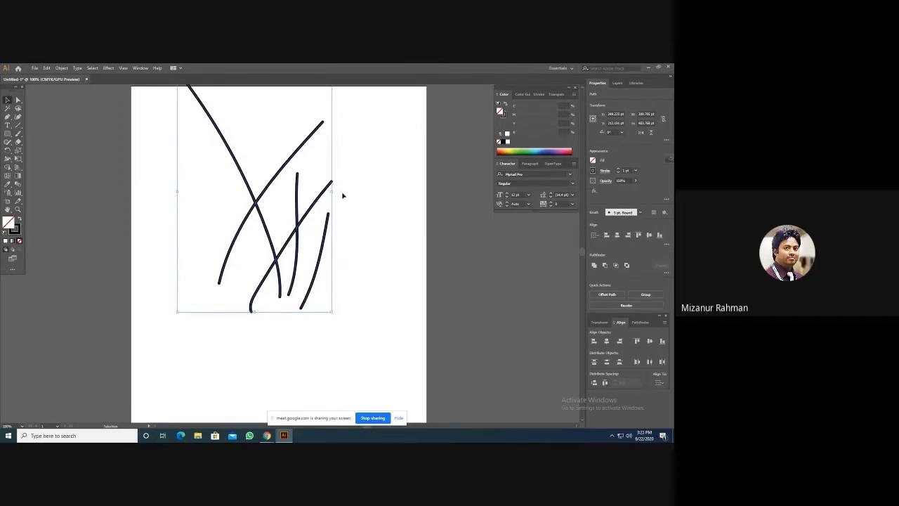
pyautogui.press('a')
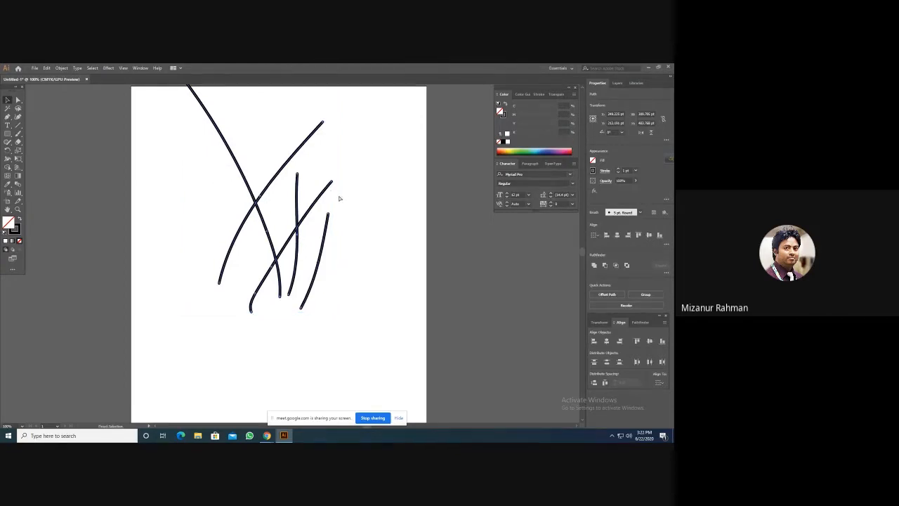
pyautogui.hotkey('ctrl', 'y')
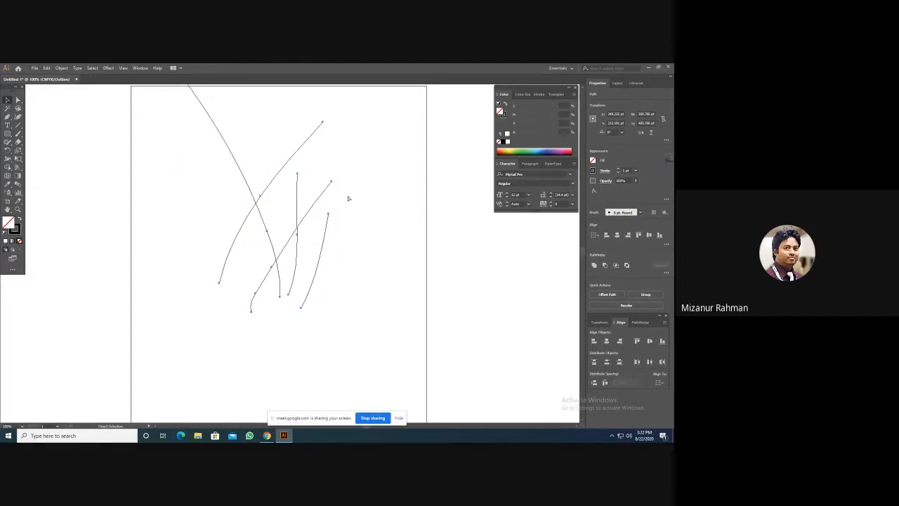
pyautogui.hotkey('ctrl', 'y')
pyautogui.click(349, 199)
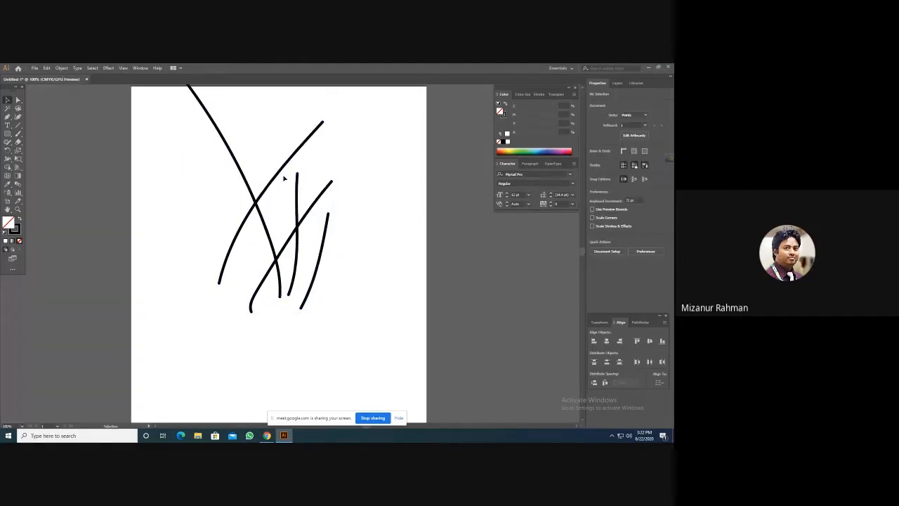
# - Move all the brush strokes down together so the long stroke lies fully inside the artboard, and deselect them
pyautogui.click(233, 150)
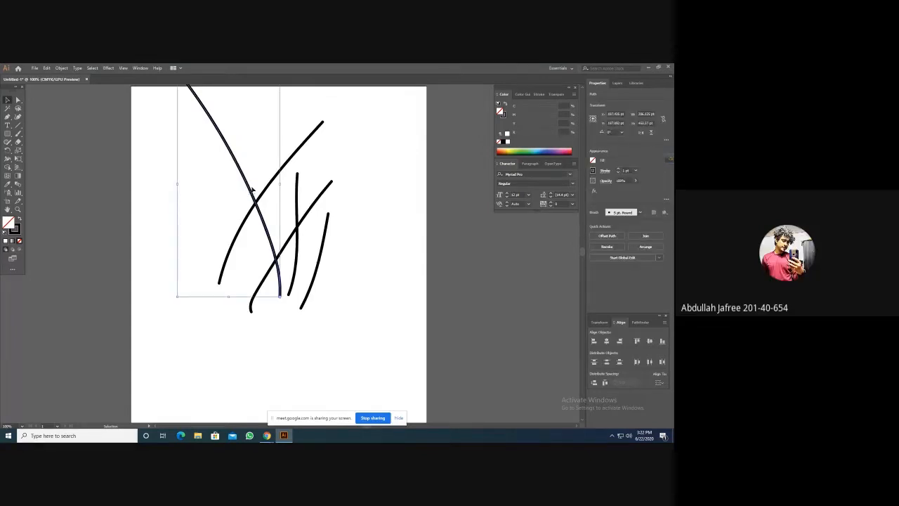
pyautogui.click(363, 182)
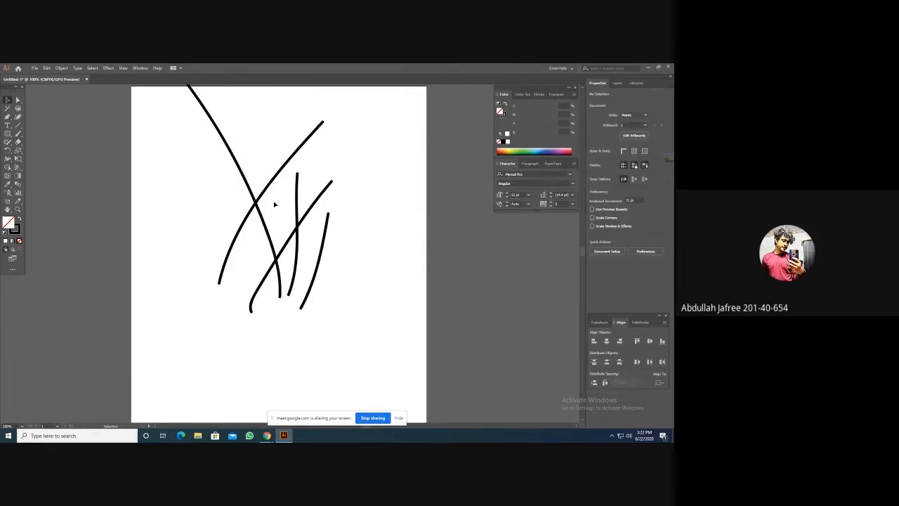
pyautogui.scroll(2, 273, 201)
pyautogui.moveTo(175, 175); pyautogui.dragTo(358, 321)
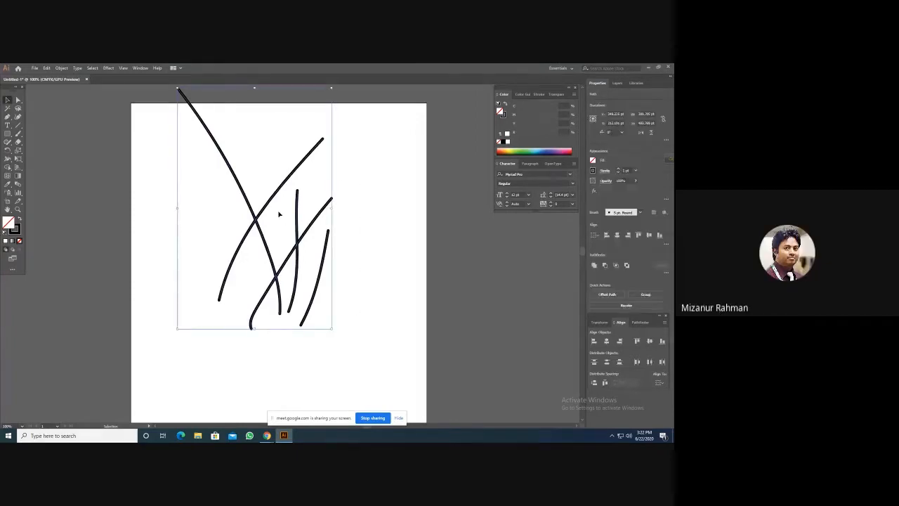
pyautogui.moveTo(273, 199); pyautogui.dragTo(285, 266)
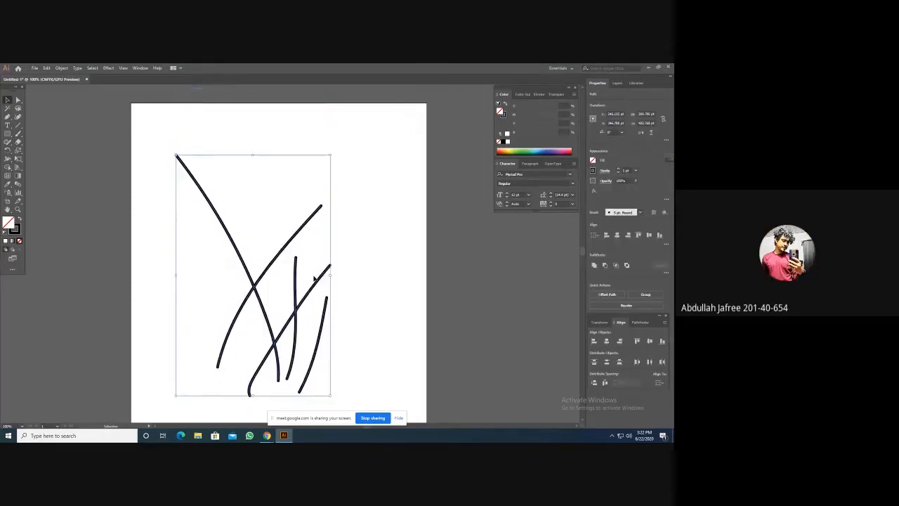
pyautogui.scroll(-3, 315, 276)
pyautogui.click(355, 240)
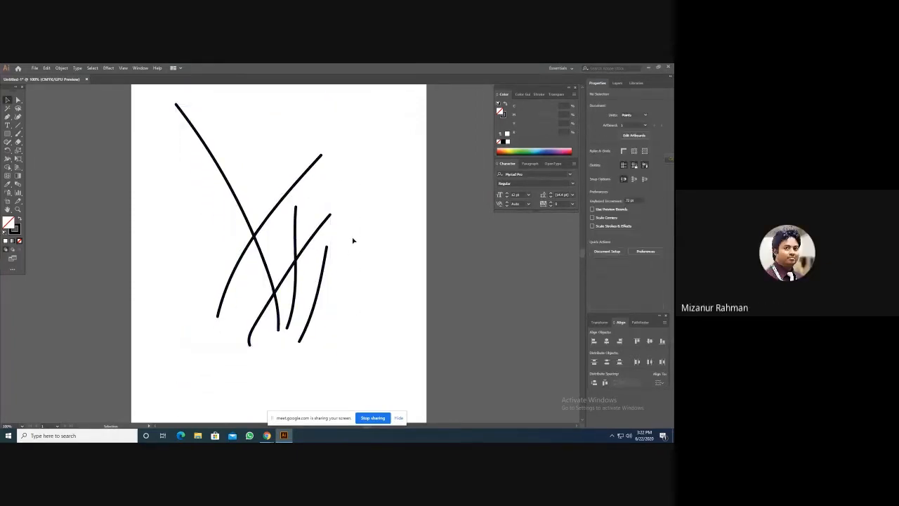
# - Compare the unselected brush strokes in Outline and Preview view, ending in Preview
pyautogui.press('ctrl')
pyautogui.hotkey('ctrl', 'y')
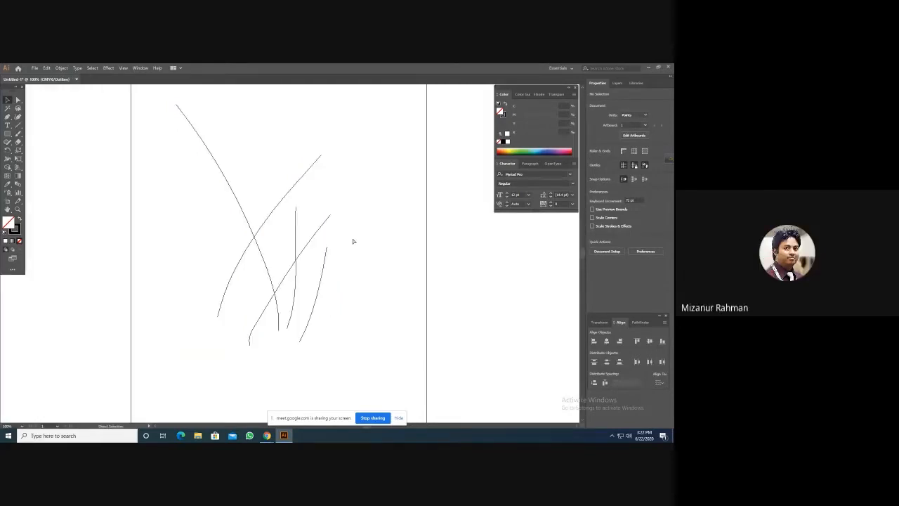
pyautogui.hotkey('ctrl', 'y')
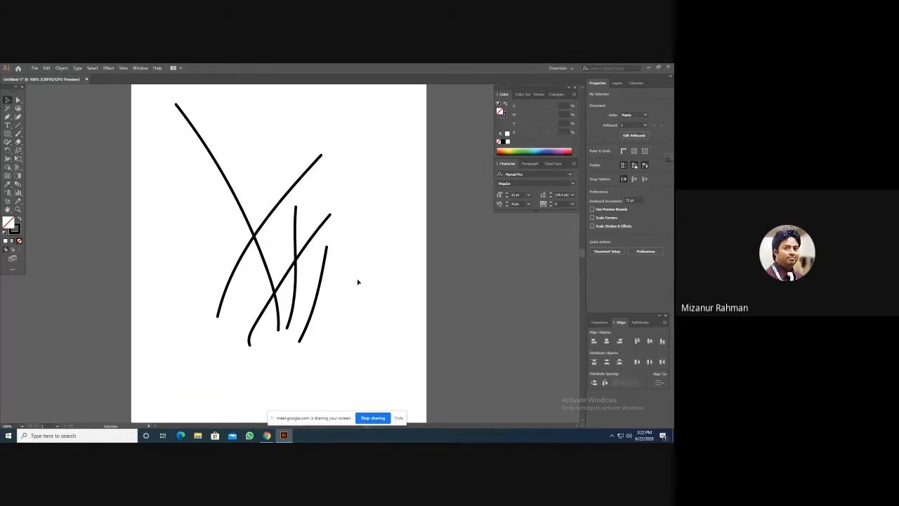
pyautogui.hotkey('ctrl', 'y')
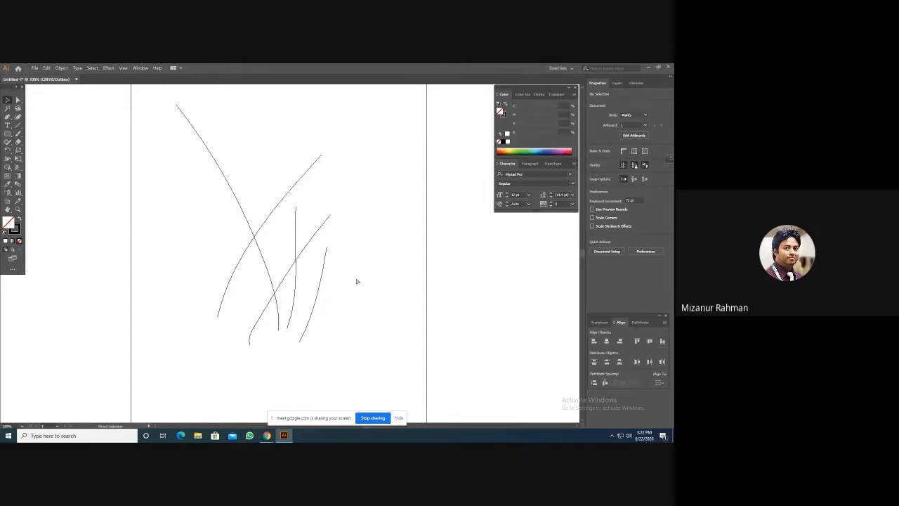
pyautogui.hotkey('ctrl', 'y')
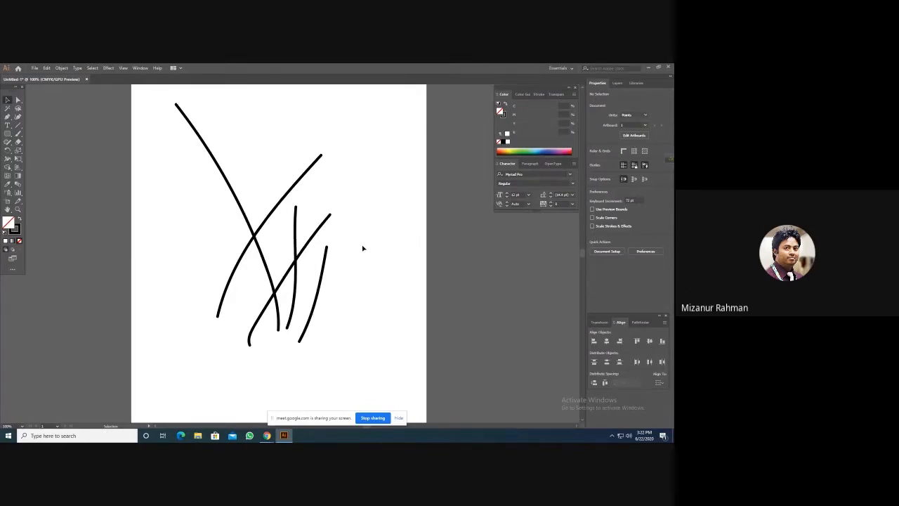
pyautogui.moveTo(198, 198); pyautogui.dragTo(340, 302)
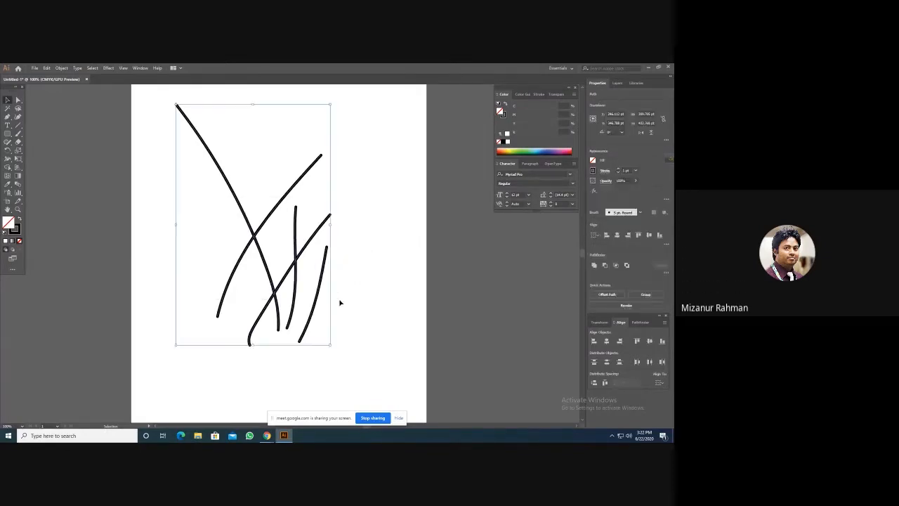
pyautogui.click(349, 284)
# - Try a stroke weight of 5 pt on the longest brush stroke and lower it back to 1 pt
pyautogui.click(255, 236)
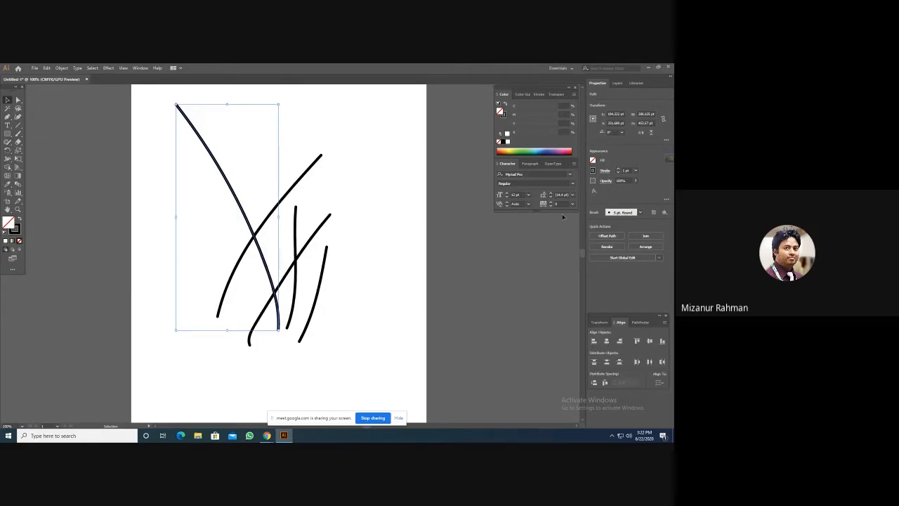
pyautogui.click(619, 169)
pyautogui.click(619, 170)
pyautogui.click(619, 169)
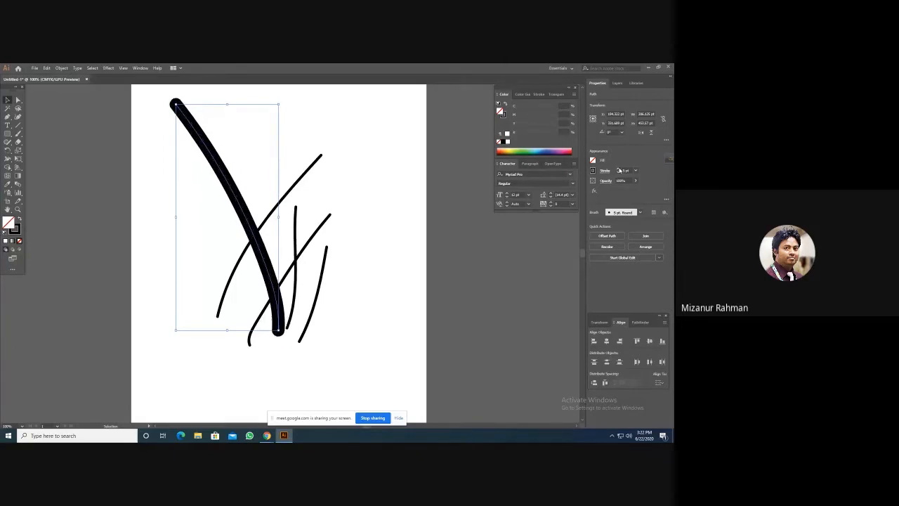
pyautogui.click(618, 172)
pyautogui.click(618, 172)
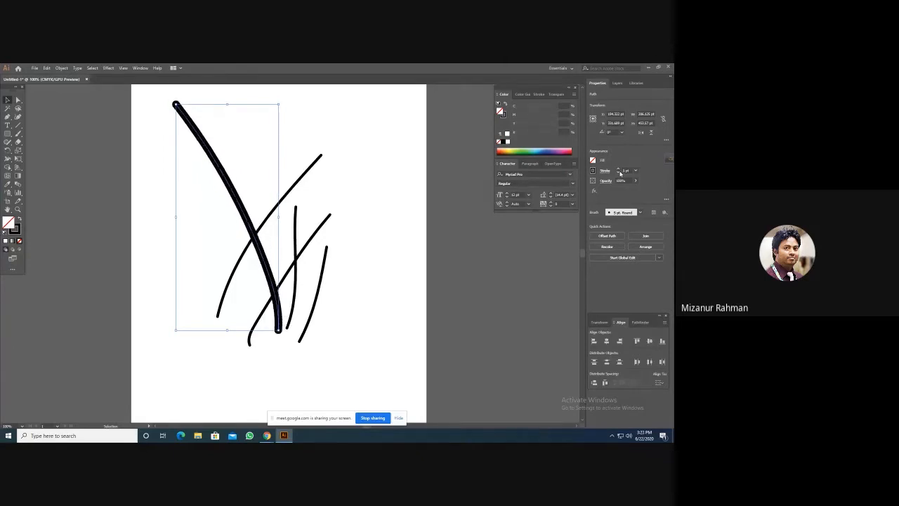
pyautogui.click(619, 173)
pyautogui.click(619, 173)
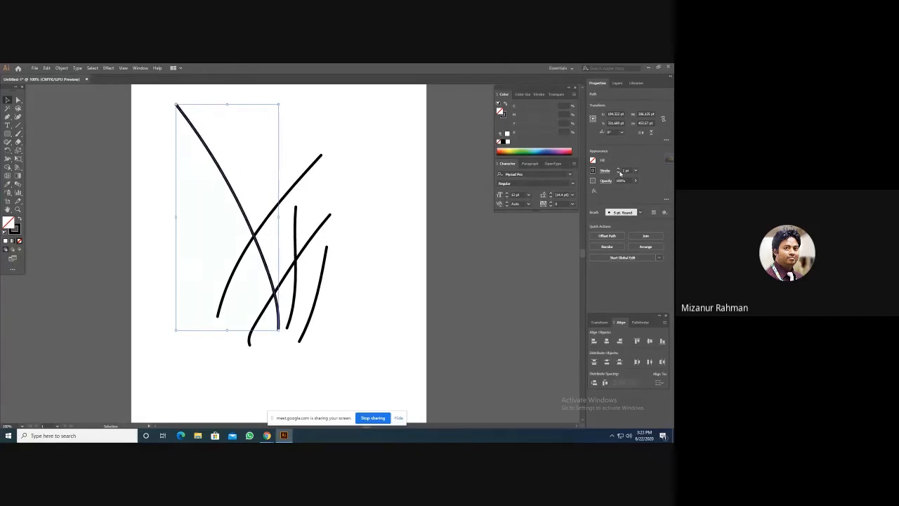
# - Increase the stroke weight of the longest brush stroke to 8 pt
pyautogui.click(619, 170)
pyautogui.click(618, 170)
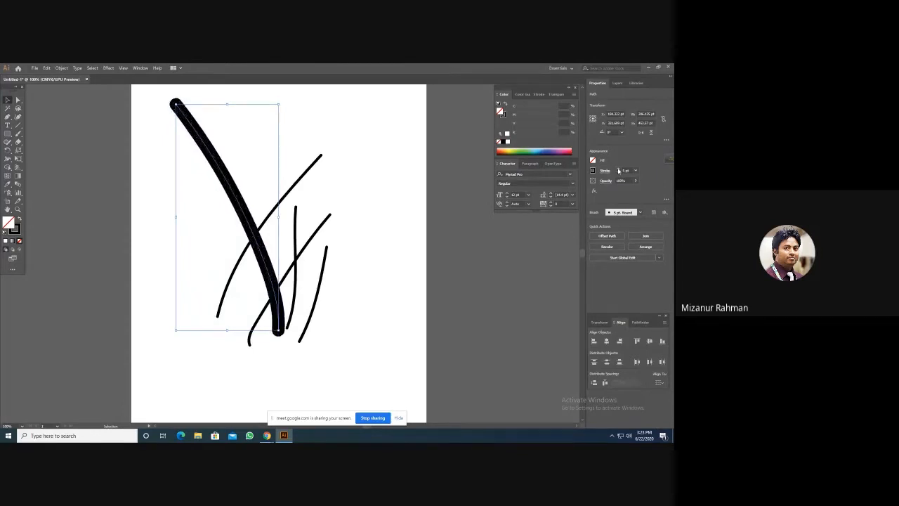
pyautogui.click(619, 170)
pyautogui.click(619, 169)
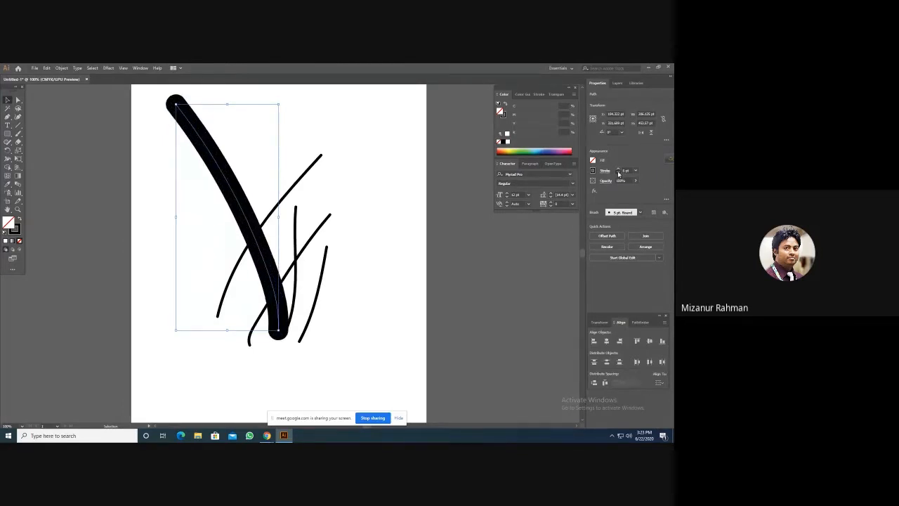
# - Lower the longest brush stroke's weight to 7 pt and try the dashed line option on it, leaving dashes off
pyautogui.click(619, 174)
pyautogui.click(604, 172)
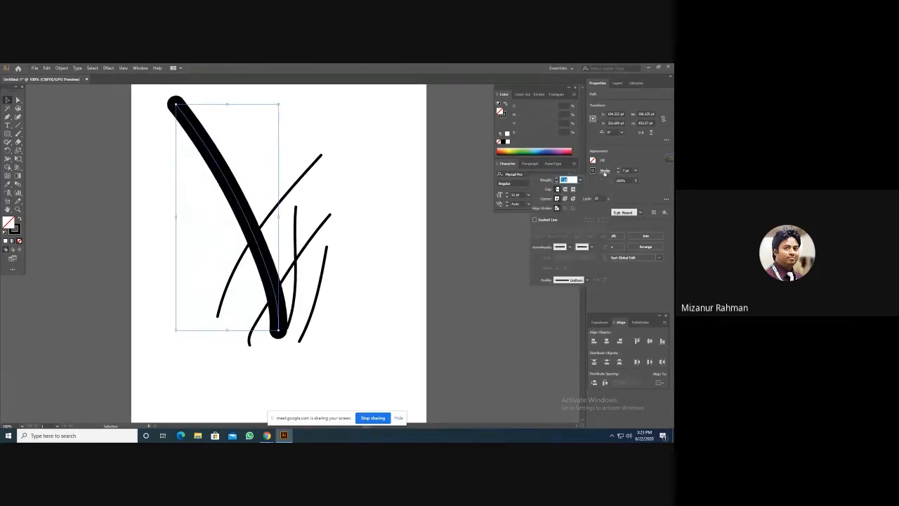
pyautogui.click(545, 219)
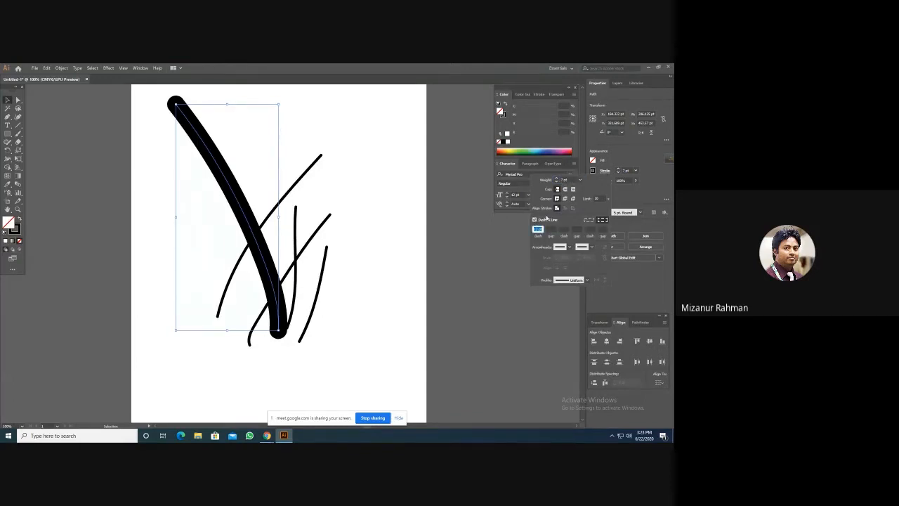
pyautogui.click(535, 219)
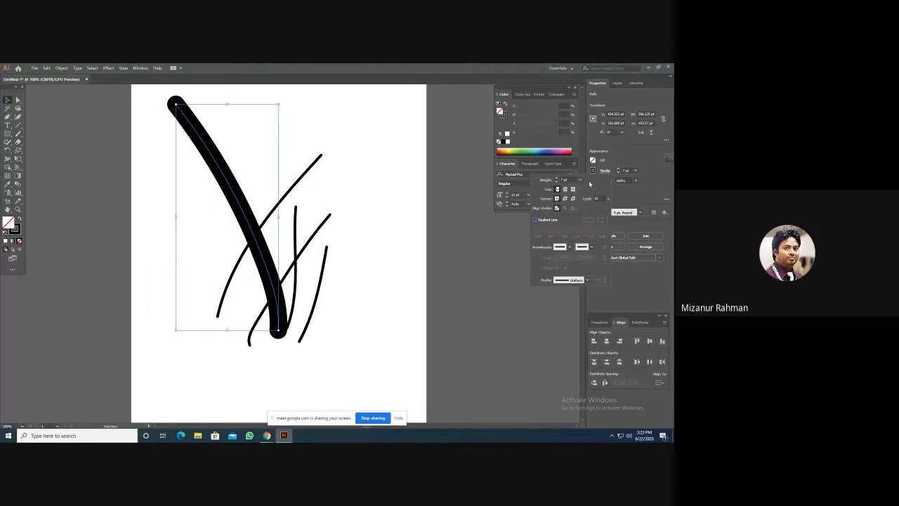
pyautogui.click(624, 193)
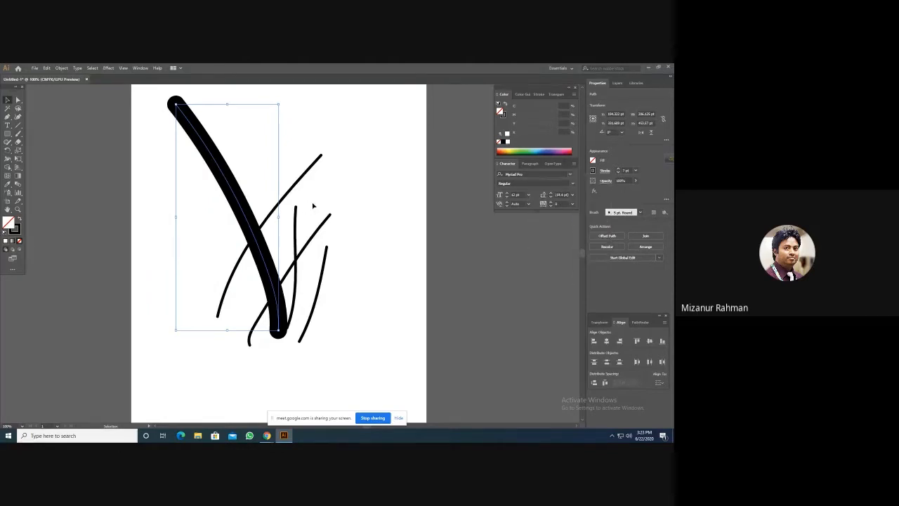
# - Undo the stroke weight increases on the longest brush stroke back to 1 pt and deselect it
pyautogui.press('a')
pyautogui.hotkey('ctrl', 'z')
pyautogui.hotkey('ctrl', 'z')
pyautogui.hotkey('ctrl', 'z')
pyautogui.hotkey('ctrl', 'z')
pyautogui.hotkey('ctrl', 'z')
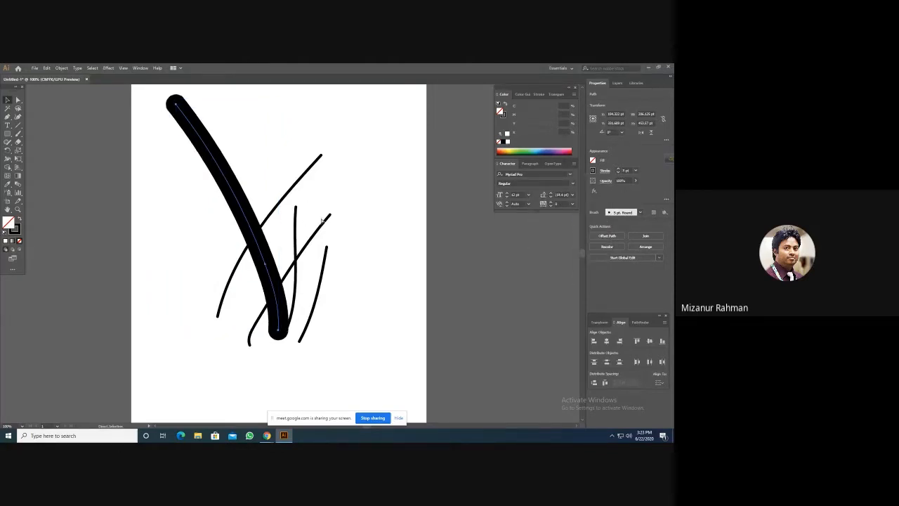
pyautogui.hotkey('ctrl', 'z')
pyautogui.hotkey('ctrl', 'z')
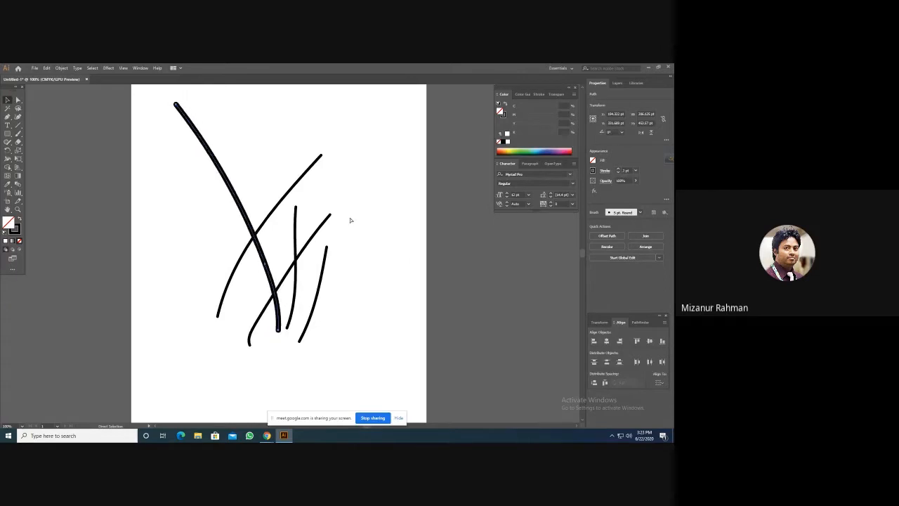
pyautogui.hotkey('ctrl', 'z')
pyautogui.click(354, 205)
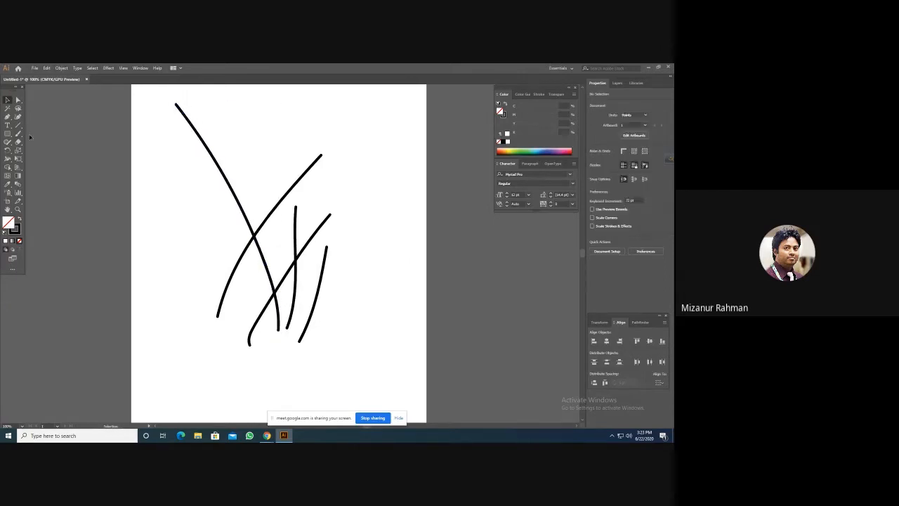
# - Paint three long, thin, crossing strokes with the Blob Brush tool to the right of the existing paintbrush strokes
pyautogui.click(18, 139)
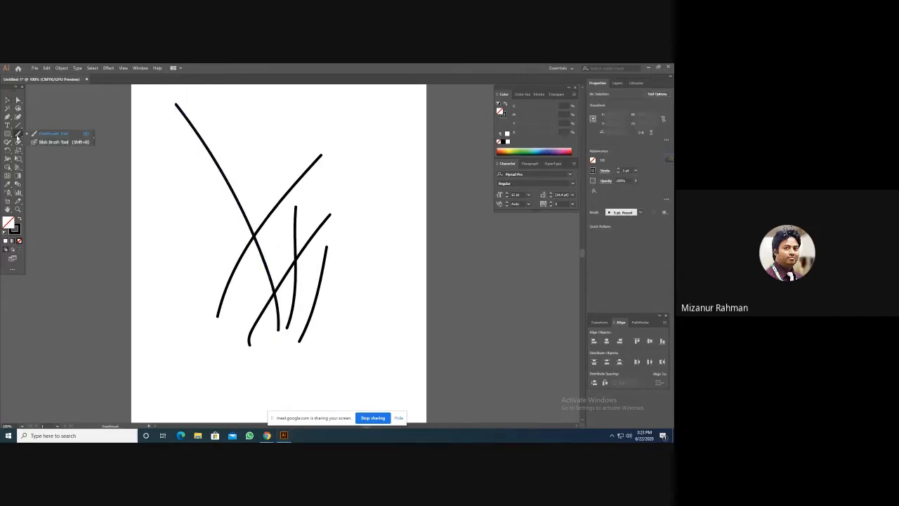
pyautogui.click(59, 143)
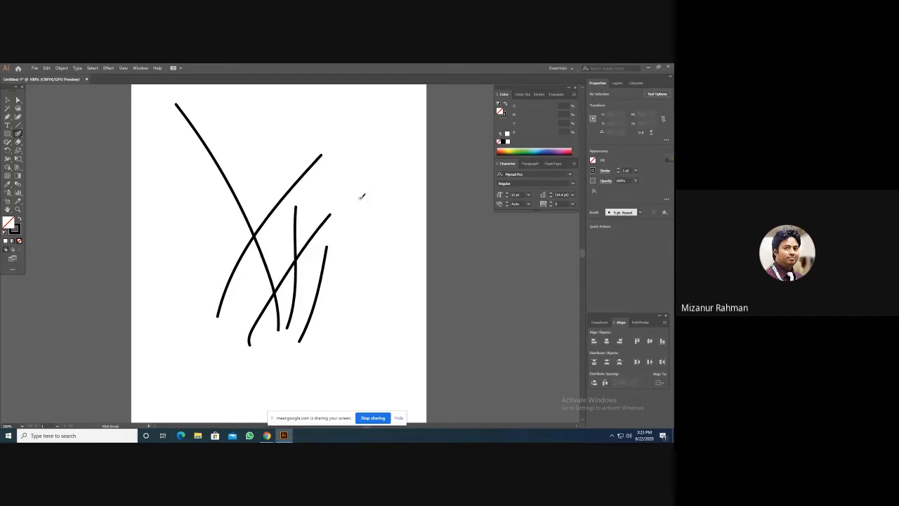
pyautogui.moveTo(353, 314); pyautogui.dragTo(370, 126)
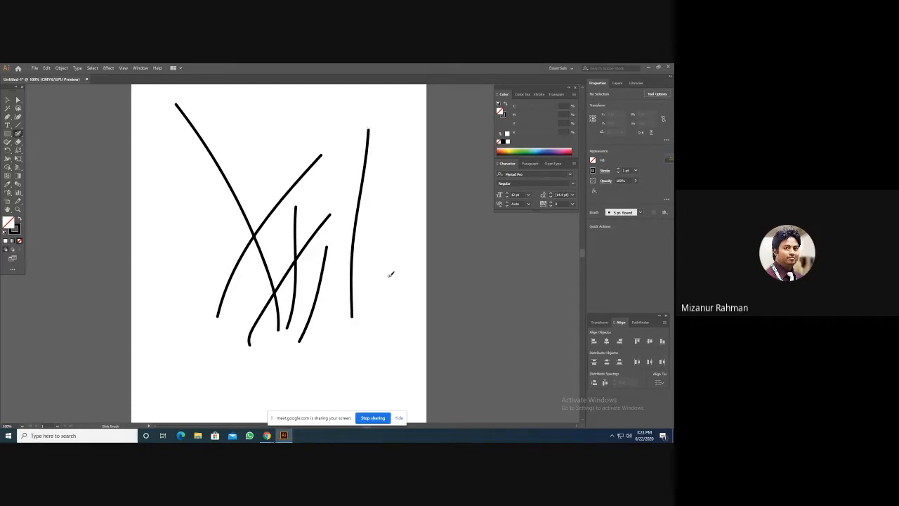
pyautogui.moveTo(393, 284)
pyautogui.mouseDown()
pyautogui.moveTo(370, 201)
pyautogui.moveTo(306, 97)
pyautogui.mouseUp()
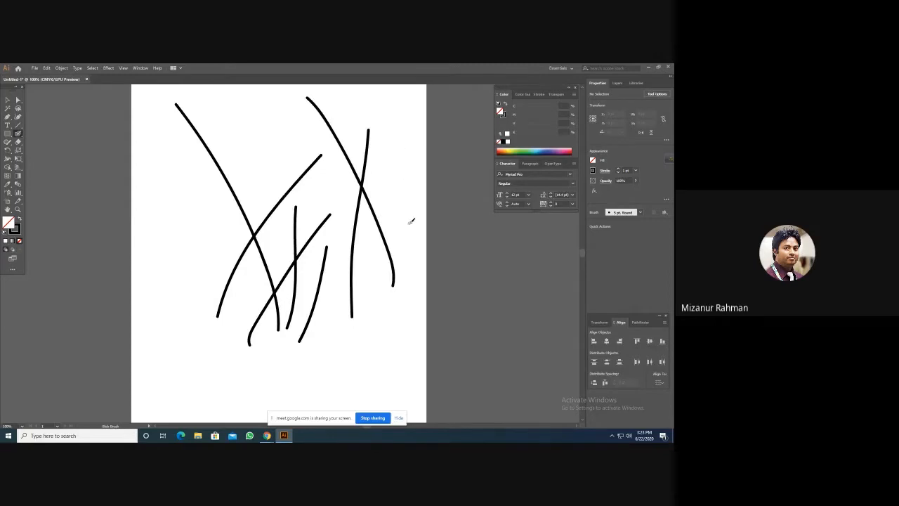
pyautogui.moveTo(408, 221)
pyautogui.mouseDown()
pyautogui.moveTo(333, 178)
pyautogui.moveTo(275, 112)
pyautogui.mouseUp()
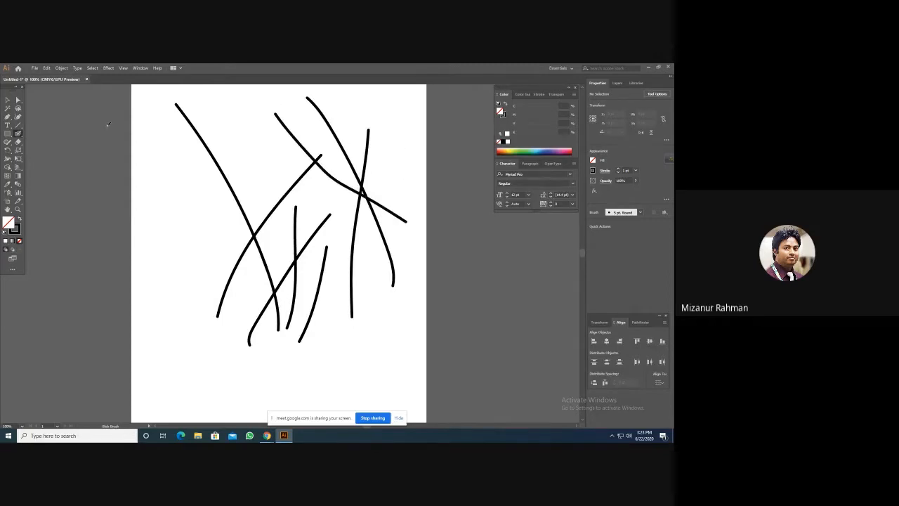
# - In Outline view, select a paintbrush stroke and the crossing Blob Brush shape to compare how their paths are built
pyautogui.click(8, 100)
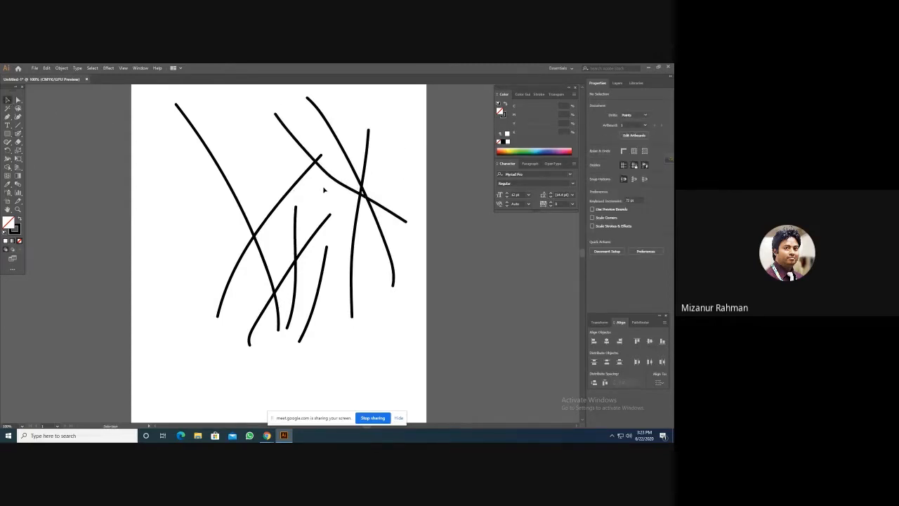
pyautogui.hotkey('ctrl', 'y')
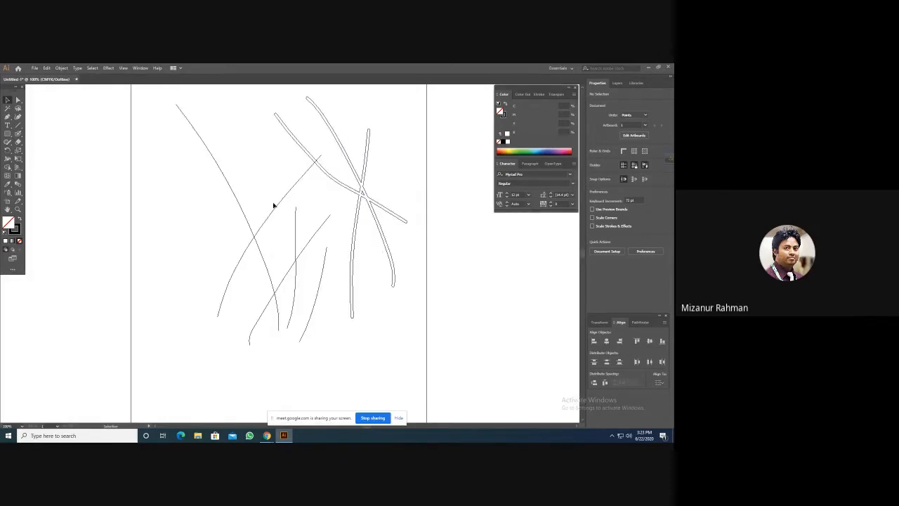
pyautogui.click(276, 207)
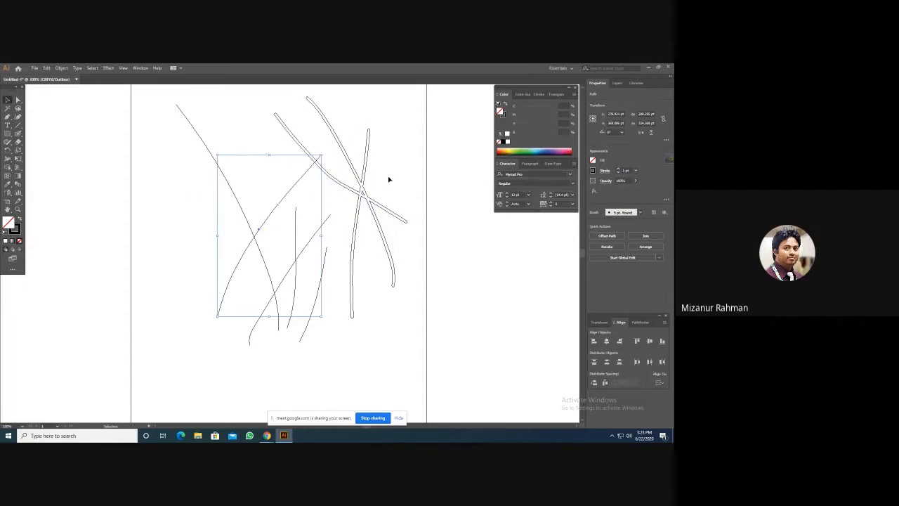
pyautogui.click(362, 194)
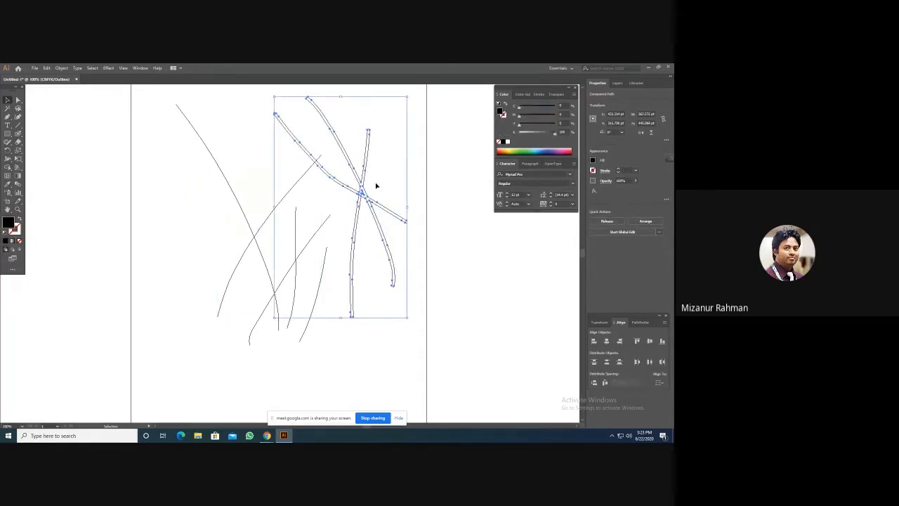
pyautogui.click(314, 116)
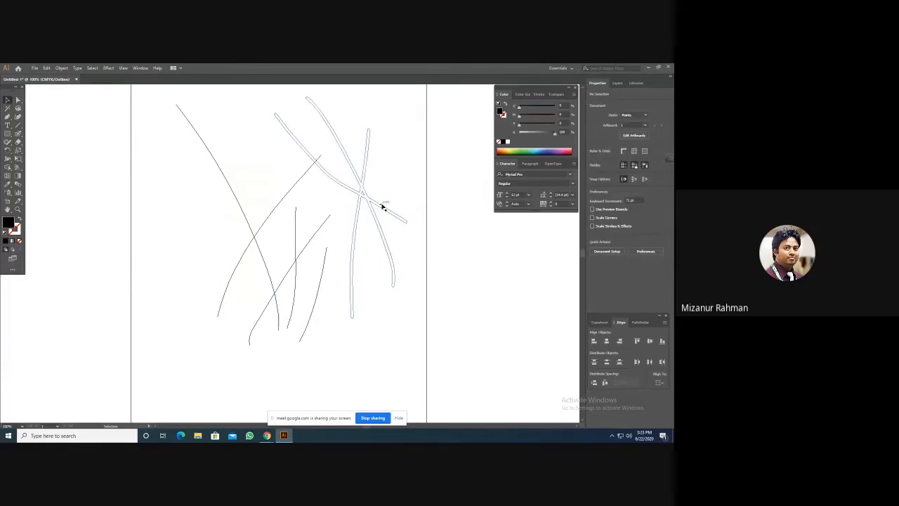
pyautogui.click(387, 242)
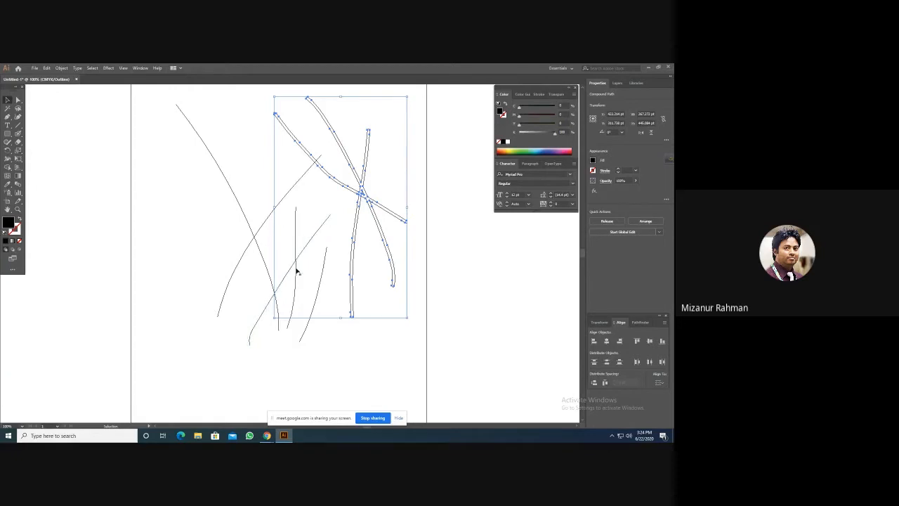
# - Enlarge the Blob Brush and paint a thick vertical stroke along the artboard's left side and a thick horizontal one near its lower edge
pyautogui.click(18, 134)
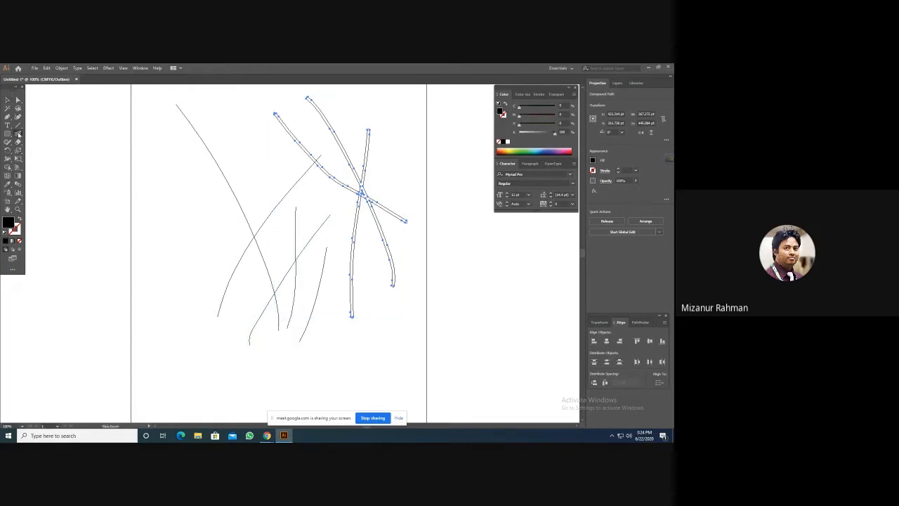
pyautogui.click(51, 142)
pyautogui.press(']')
pyautogui.press(']')
pyautogui.press(']')
pyautogui.press(']')
pyautogui.press(']')
pyautogui.moveTo(176, 188); pyautogui.dragTo(165, 372)
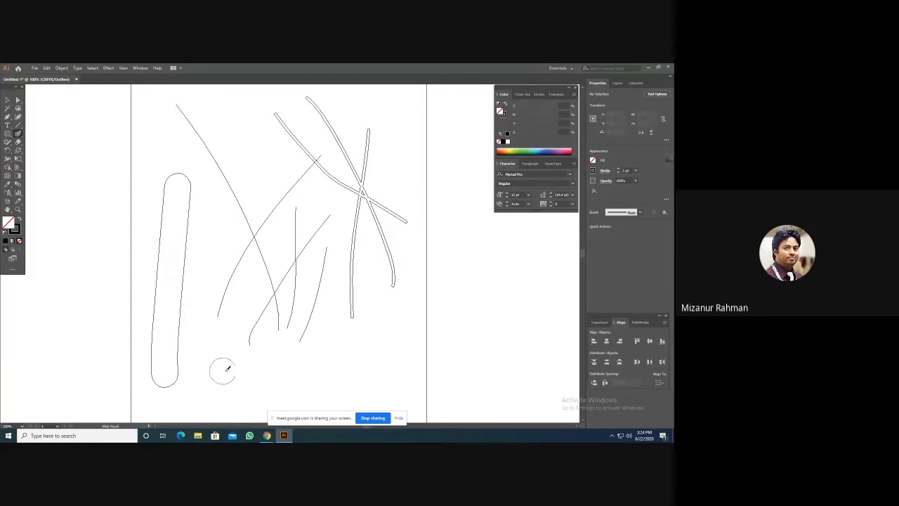
pyautogui.moveTo(227, 375); pyautogui.dragTo(391, 355)
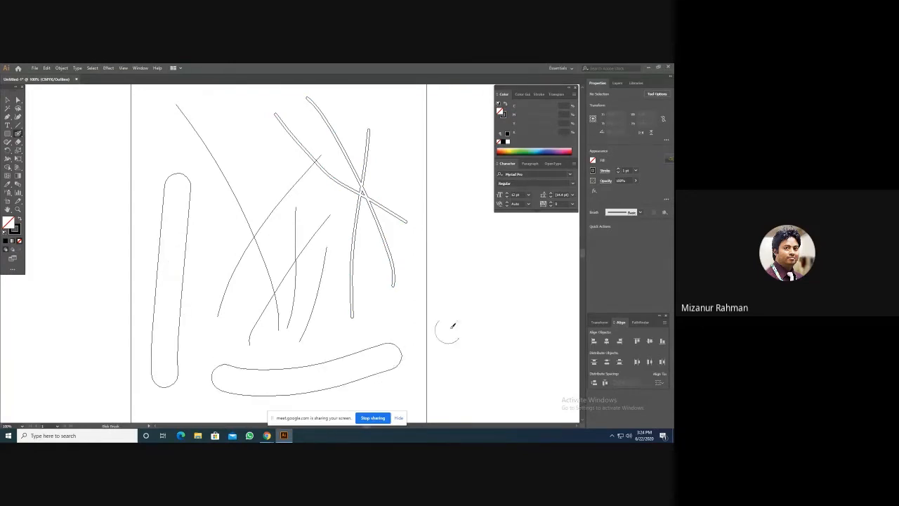
# - Paint a near-vertical stroke with the Paintbrush tool just to the right of the thick vertical Blob Brush stroke
pyautogui.rightClick(18, 133)
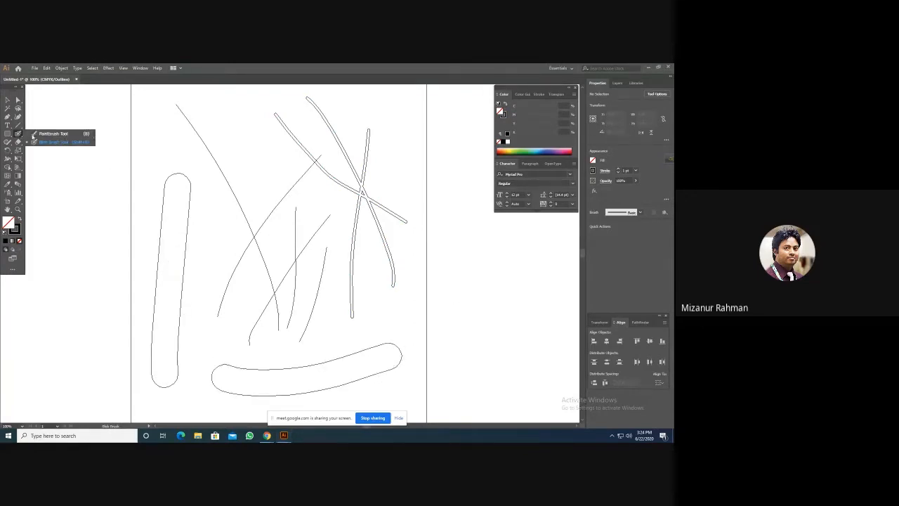
pyautogui.click(62, 134)
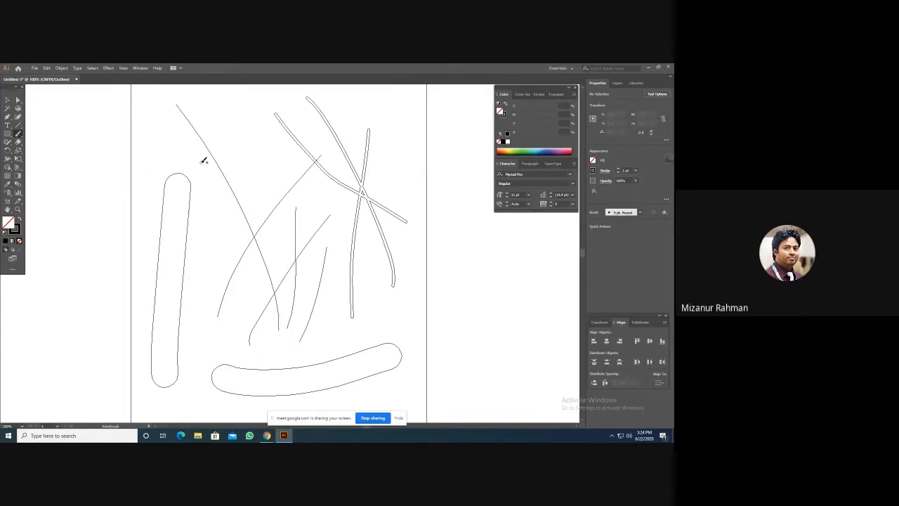
pyautogui.moveTo(213, 187); pyautogui.dragTo(205, 322)
pyautogui.click(7, 99)
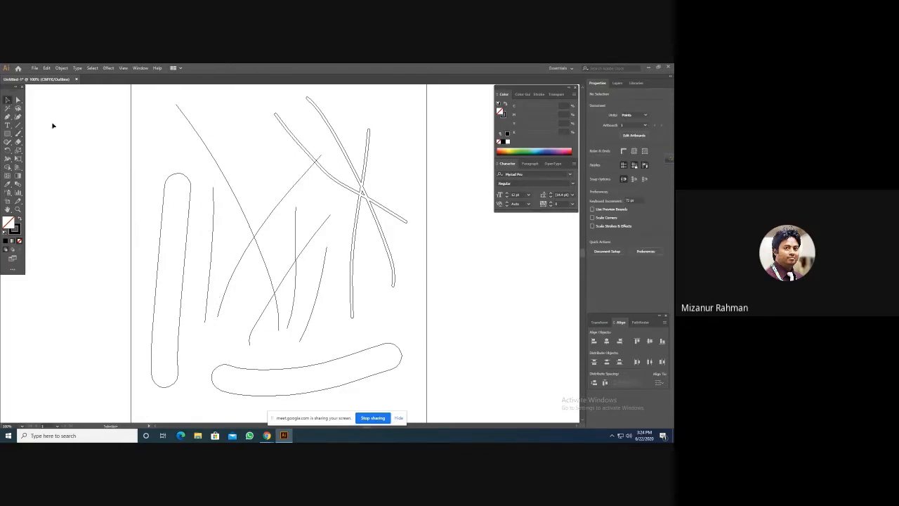
# - Return to Preview view and set the weight of the new vertical paintbrush stroke to 0.5 pt
pyautogui.press('a')
pyautogui.hotkey('ctrl', 'y')
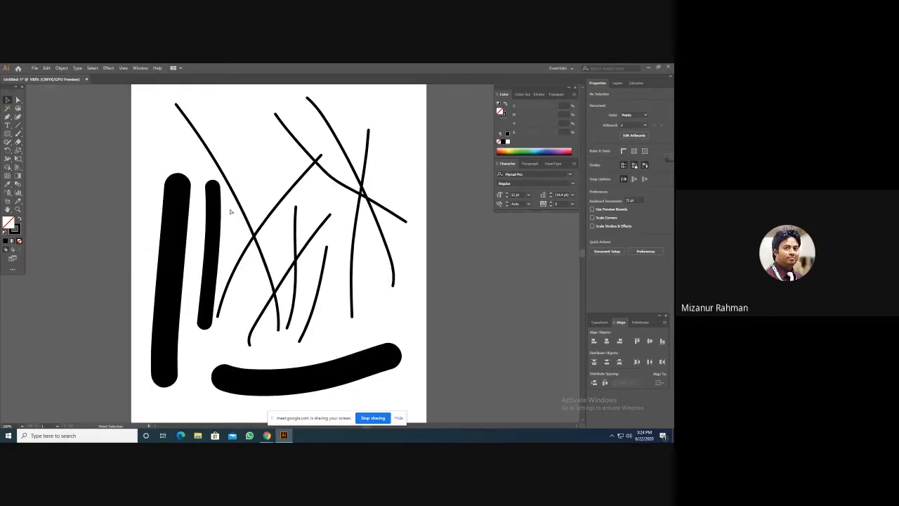
pyautogui.click(212, 232)
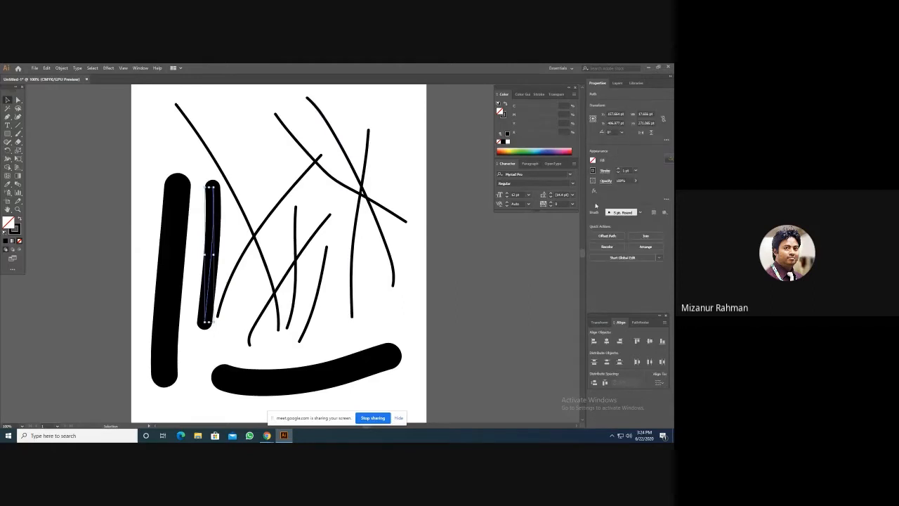
pyautogui.click(619, 173)
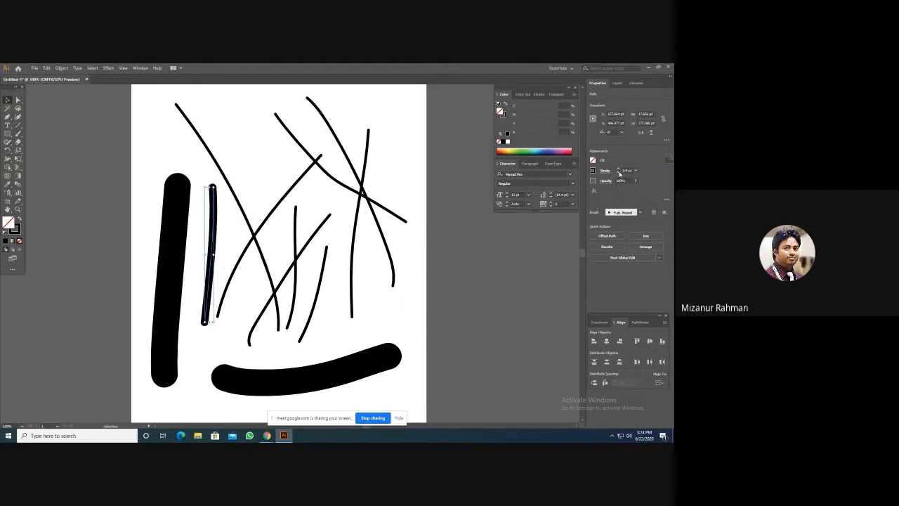
# - Compare the appearance properties of the thick vertical Blob Brush stroke and the paintbrush stroke beside it, and deselect them
pyautogui.click(177, 216)
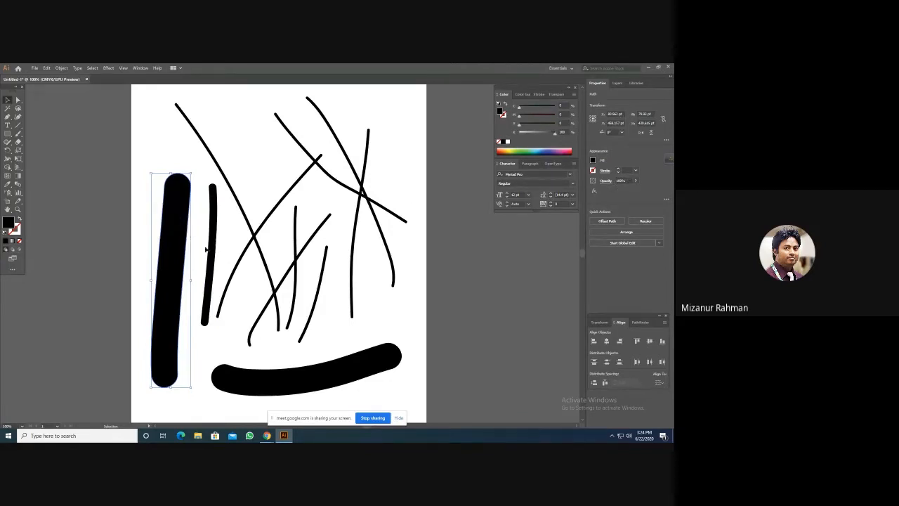
pyautogui.click(211, 225)
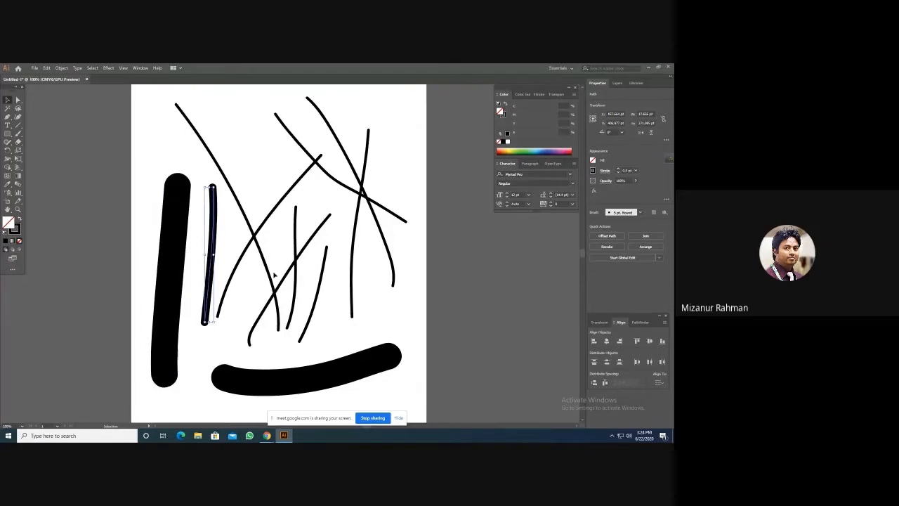
pyautogui.click(386, 303)
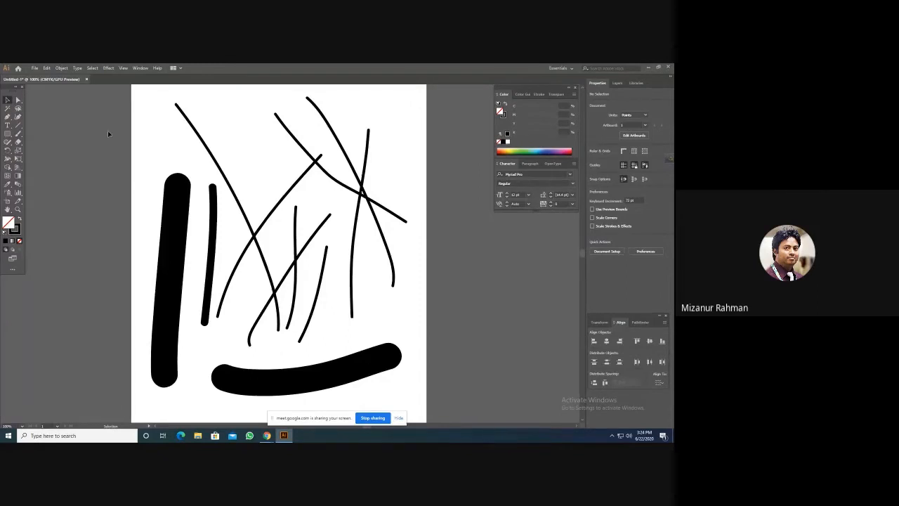
# - Select all the brush strokes on the artboard and delete them
pyautogui.moveTo(107, 131); pyautogui.dragTo(406, 385)
pyautogui.press('Delete')
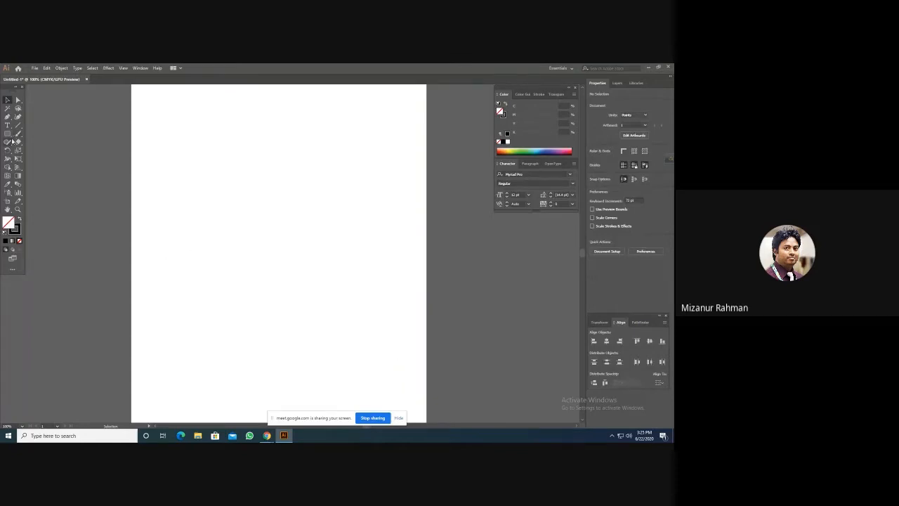
# - Show the tools grouped with the Shaper tool and make the Shaper tool active
pyautogui.click(8, 144)
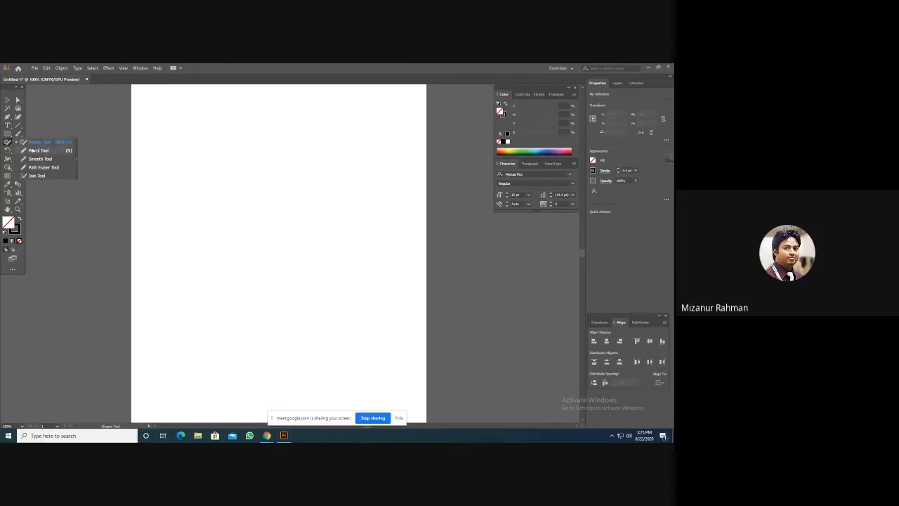
pyautogui.click(31, 143)
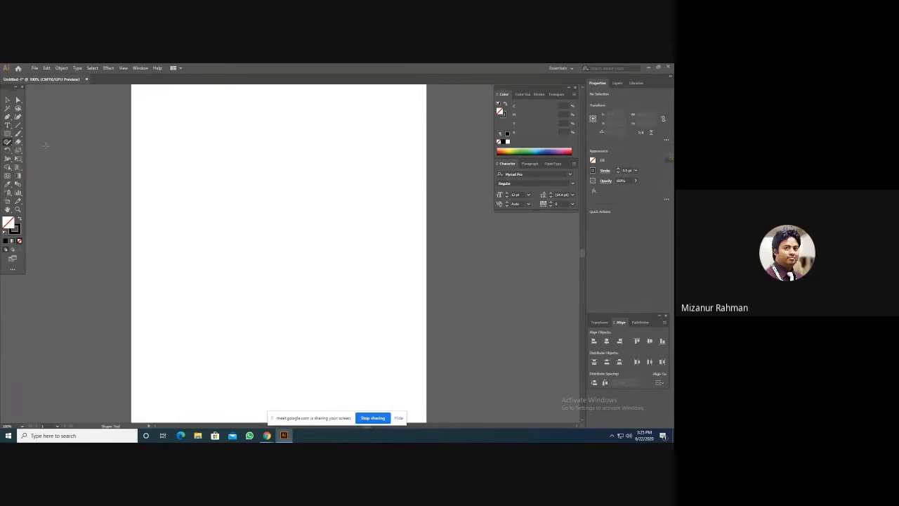
pyautogui.click(8, 144)
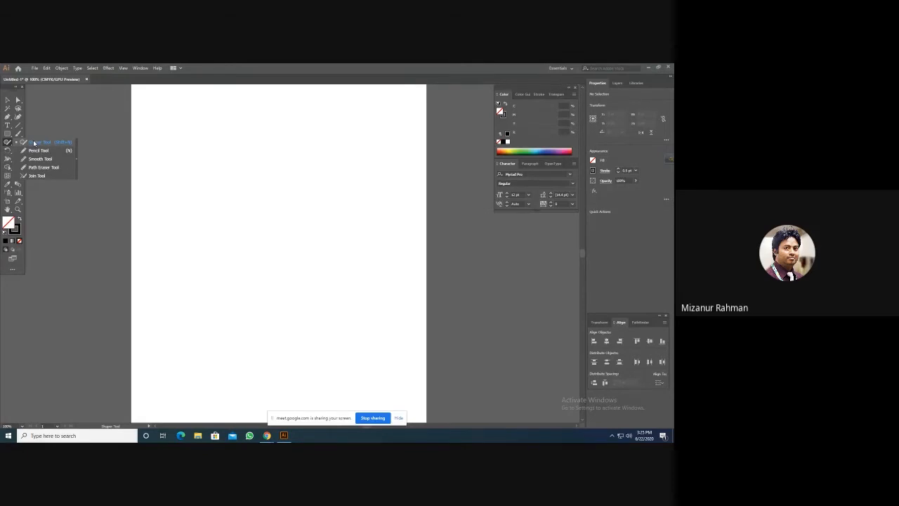
pyautogui.click(34, 144)
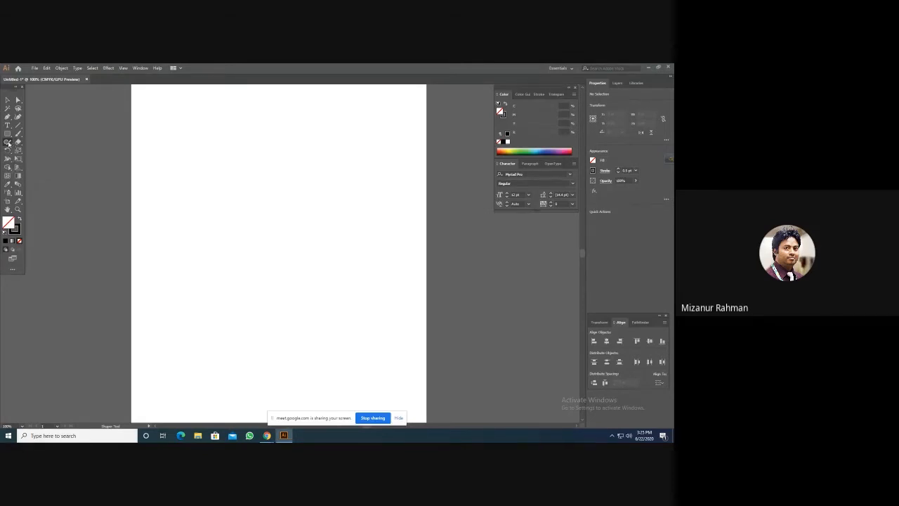
# - Draw four circles with the Shaper tool across the upper and middle parts of the artboard
pyautogui.click(8, 144)
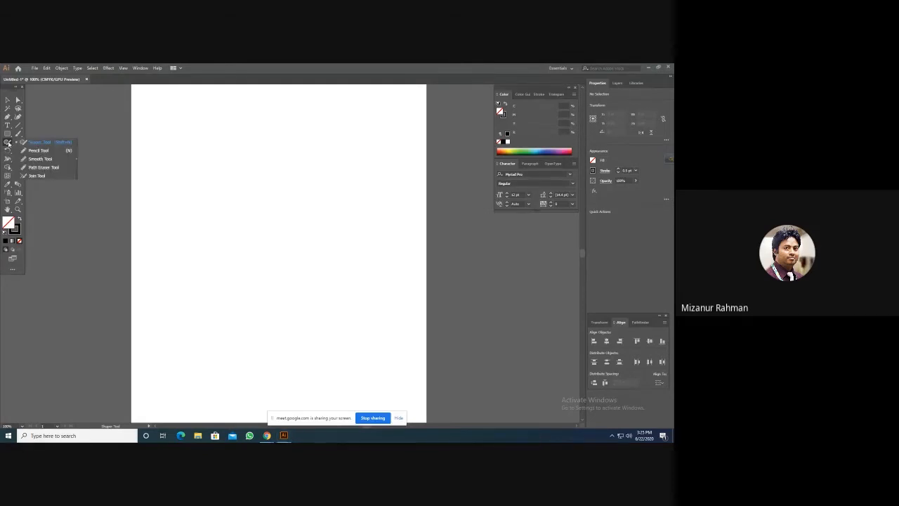
pyautogui.click(42, 144)
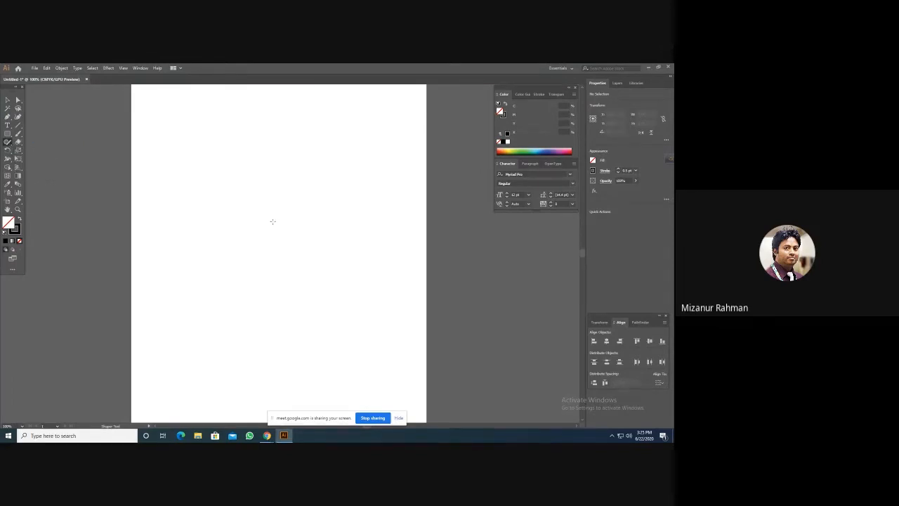
pyautogui.moveTo(294, 214)
pyautogui.mouseDown()
pyautogui.moveTo(272, 216)
pyautogui.moveTo(260, 236)
pyautogui.moveTo(265, 256)
pyautogui.moveTo(312, 244)
pyautogui.moveTo(295, 215)
pyautogui.mouseUp()
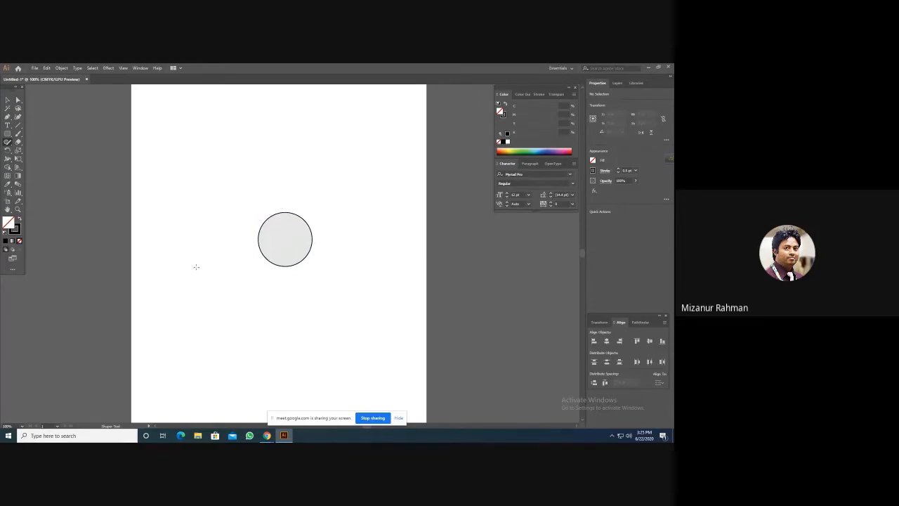
pyautogui.moveTo(204, 191)
pyautogui.mouseDown()
pyautogui.moveTo(213, 219)
pyautogui.moveTo(206, 191)
pyautogui.mouseUp()
pyautogui.moveTo(288, 125)
pyautogui.mouseDown()
pyautogui.moveTo(273, 135)
pyautogui.moveTo(307, 164)
pyautogui.moveTo(302, 127)
pyautogui.moveTo(288, 126)
pyautogui.mouseUp()
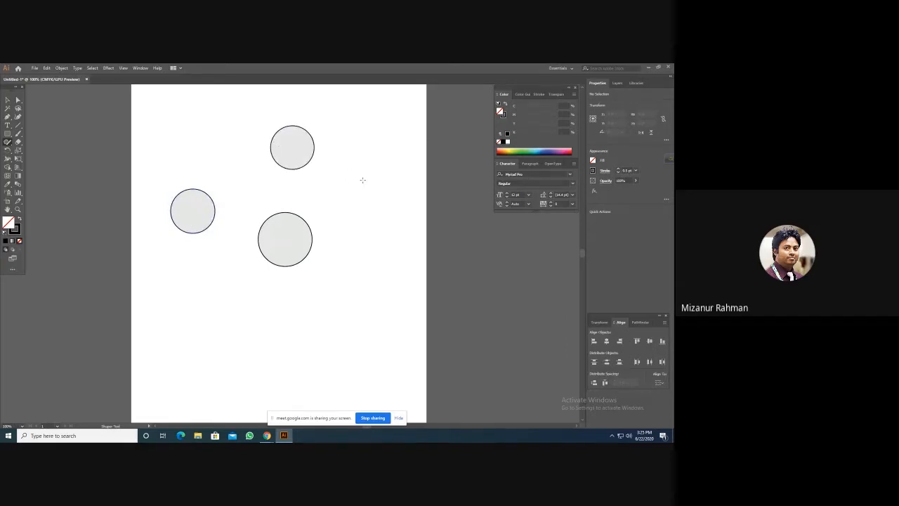
pyautogui.moveTo(362, 179)
pyautogui.mouseDown()
pyautogui.moveTo(382, 203)
pyautogui.moveTo(371, 174)
pyautogui.moveTo(362, 175)
pyautogui.mouseUp()
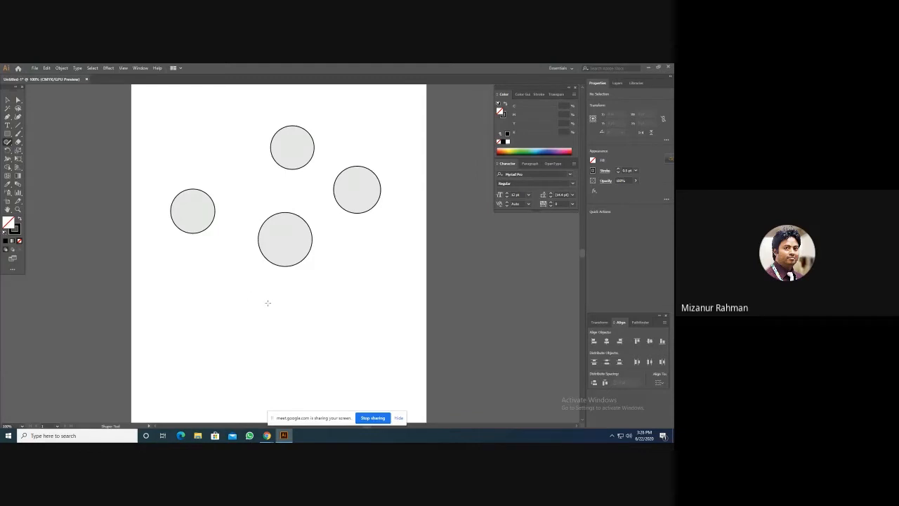
# - Draw a wide flat ellipse and a rounder ellipse beside it below the circles with the Shaper tool
pyautogui.moveTo(267, 303)
pyautogui.mouseDown()
pyautogui.moveTo(198, 303)
pyautogui.moveTo(213, 335)
pyautogui.moveTo(273, 338)
pyautogui.moveTo(303, 323)
pyautogui.moveTo(266, 300)
pyautogui.mouseUp()
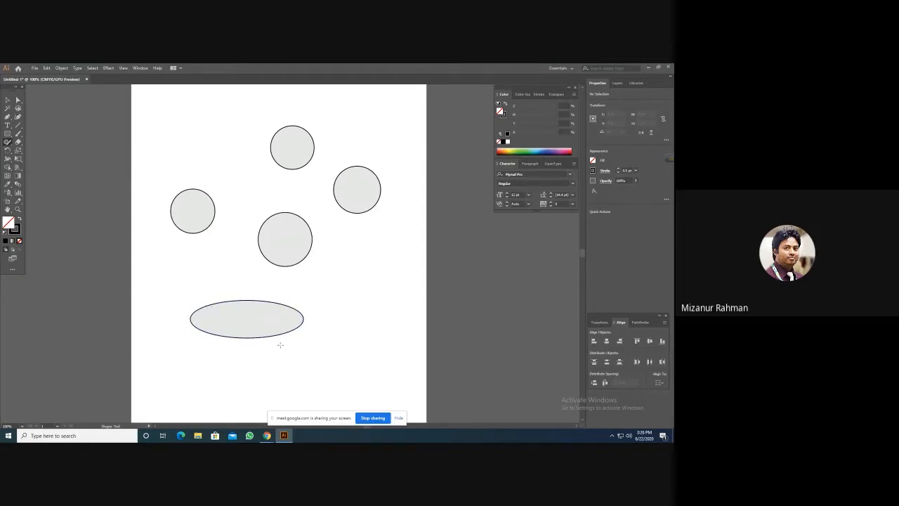
pyautogui.click(239, 337)
pyautogui.moveTo(382, 265)
pyautogui.mouseDown()
pyautogui.moveTo(360, 261)
pyautogui.moveTo(374, 320)
pyautogui.moveTo(399, 288)
pyautogui.moveTo(385, 264)
pyautogui.mouseUp()
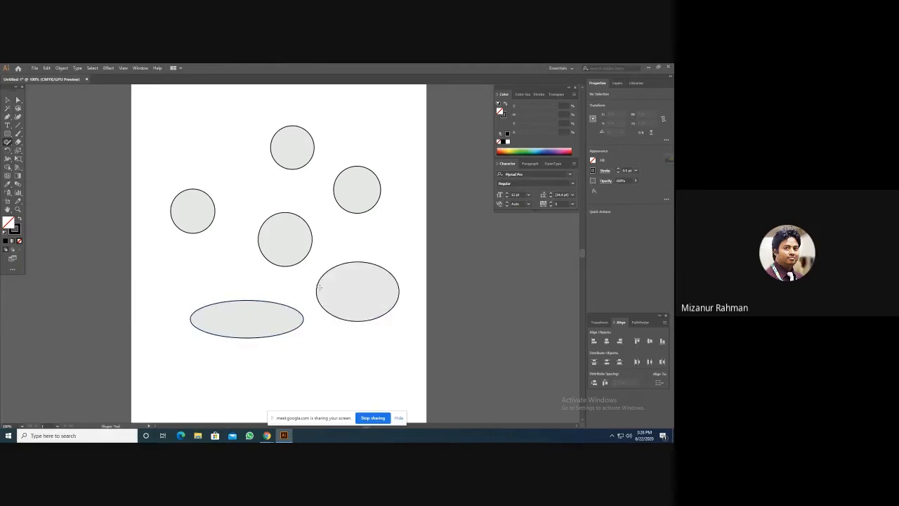
pyautogui.click(303, 331)
# - Draw a square, a large upright triangle and a small inverted triangle among the circles with the Shaper tool
pyautogui.moveTo(211, 156)
pyautogui.mouseDown()
pyautogui.moveTo(213, 115)
pyautogui.moveTo(261, 114)
pyautogui.moveTo(262, 155)
pyautogui.moveTo(211, 157)
pyautogui.mouseUp()
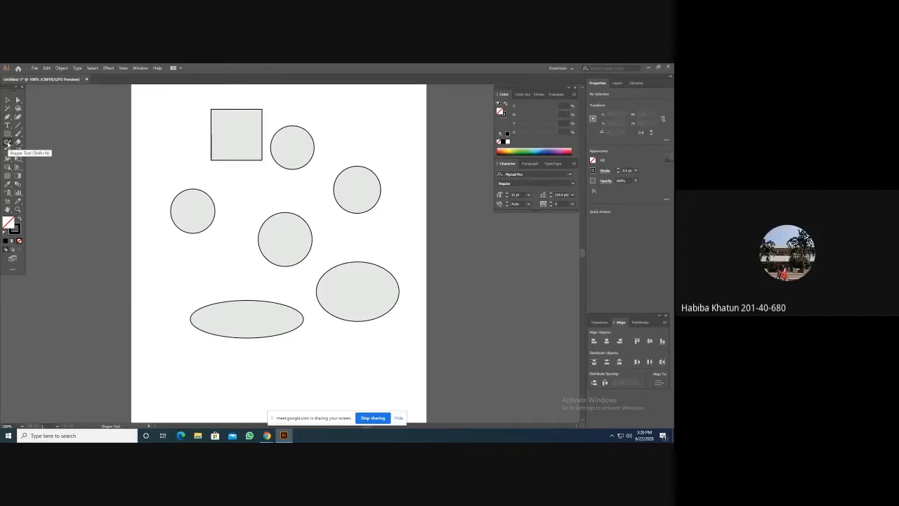
pyautogui.moveTo(151, 309)
pyautogui.mouseDown()
pyautogui.moveTo(218, 227)
pyautogui.moveTo(217, 294)
pyautogui.moveTo(155, 305)
pyautogui.mouseUp()
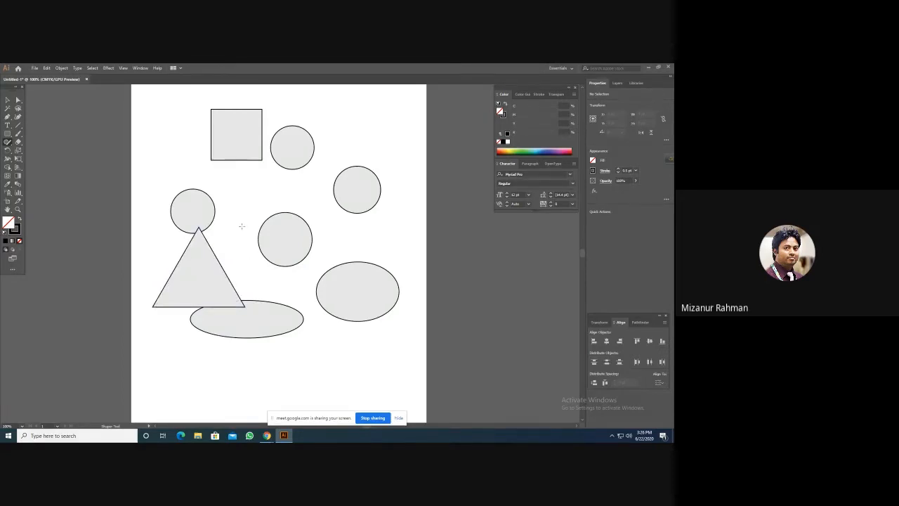
pyautogui.moveTo(238, 215)
pyautogui.mouseDown()
pyautogui.moveTo(259, 178)
pyautogui.moveTo(245, 216)
pyautogui.mouseUp()
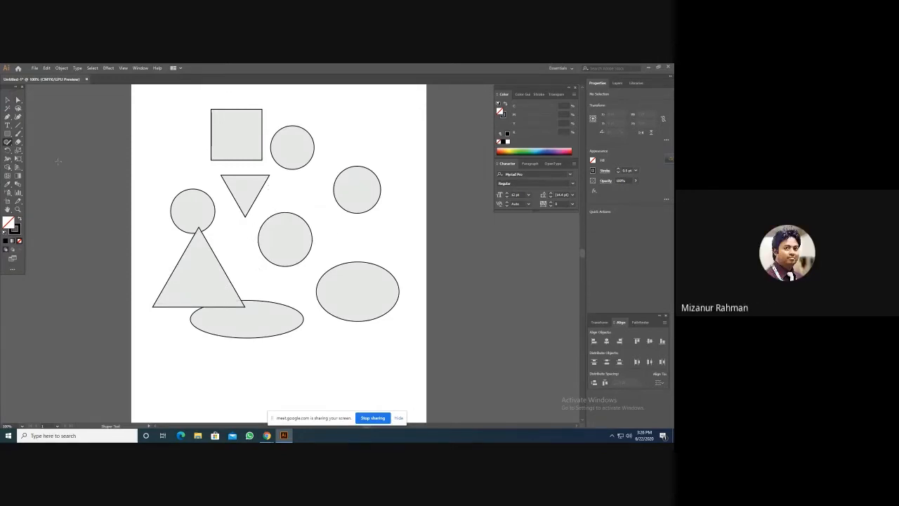
# - Draw another circle with the Shaper tool below the rounder ellipse, in the empty lower part of the artboard
pyautogui.click(7, 142)
pyautogui.scroll(-2, 336, 277)
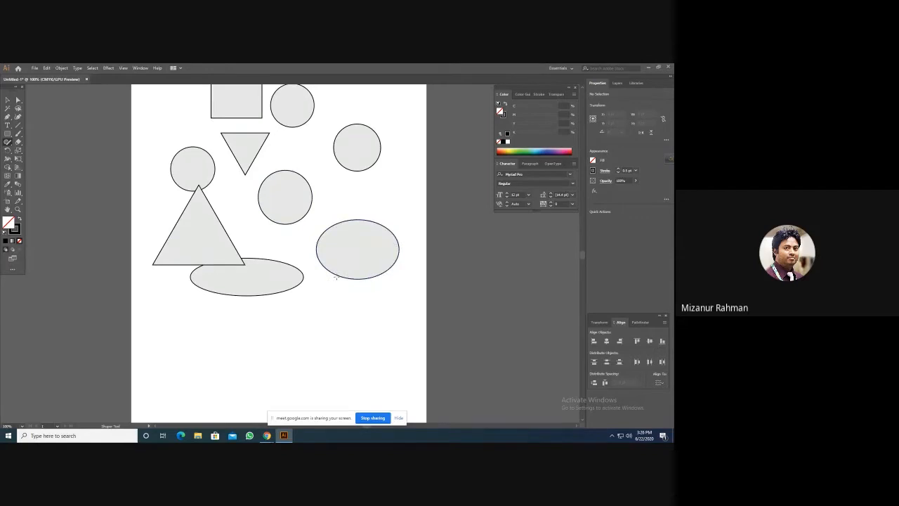
pyautogui.scroll(-2, 342, 280)
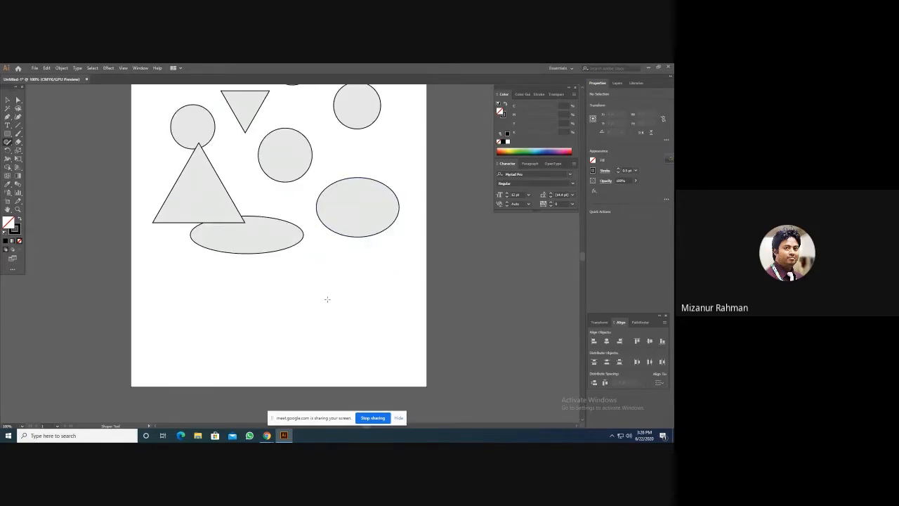
pyautogui.moveTo(250, 331)
pyautogui.mouseDown()
pyautogui.moveTo(277, 321)
pyautogui.moveTo(270, 292)
pyautogui.moveTo(331, 316)
pyautogui.moveTo(343, 340)
pyautogui.moveTo(302, 366)
pyautogui.moveTo(257, 370)
pyautogui.moveTo(250, 333)
pyautogui.mouseUp()
pyautogui.moveTo(311, 297)
pyautogui.mouseDown()
pyautogui.moveTo(314, 259)
pyautogui.moveTo(345, 263)
pyautogui.moveTo(338, 293)
pyautogui.moveTo(364, 341)
pyautogui.moveTo(322, 359)
pyautogui.moveTo(314, 337)
pyautogui.moveTo(321, 323)
pyautogui.moveTo(284, 315)
pyautogui.moveTo(311, 298)
pyautogui.mouseUp()
pyautogui.moveTo(343, 276)
pyautogui.mouseDown()
pyautogui.moveTo(324, 284)
pyautogui.moveTo(315, 329)
pyautogui.moveTo(333, 343)
pyautogui.moveTo(357, 345)
pyautogui.moveTo(369, 334)
pyautogui.moveTo(374, 306)
pyautogui.moveTo(341, 278)
pyautogui.mouseUp()
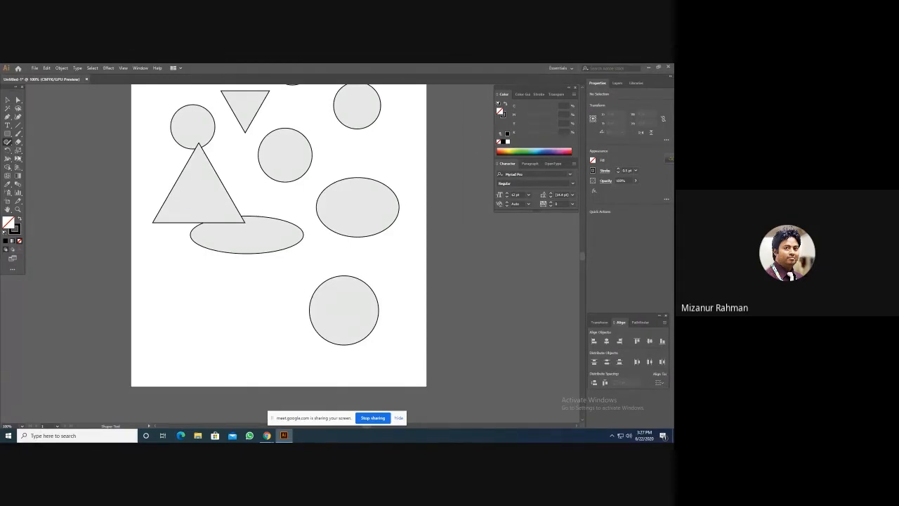
# - Draw a rising freehand curve with the Pencil tool below the flat ellipse, and delete it
pyautogui.click(8, 143)
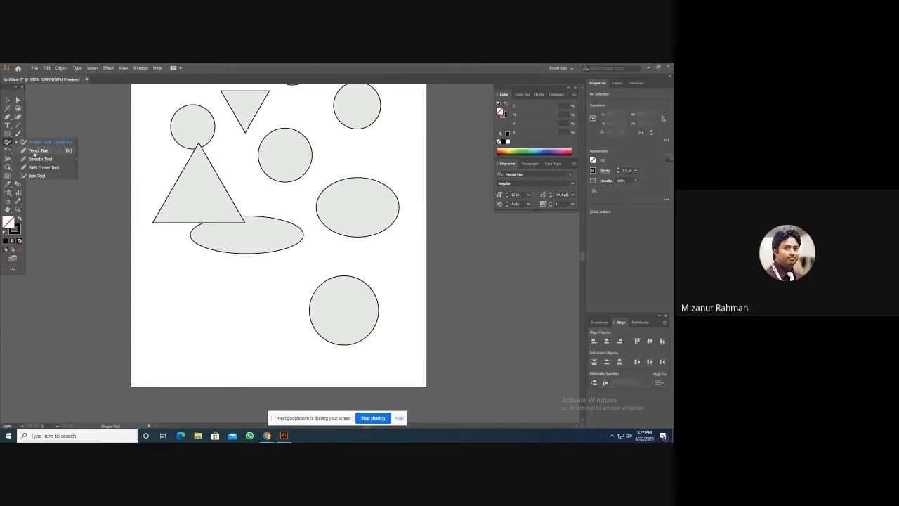
pyautogui.click(32, 151)
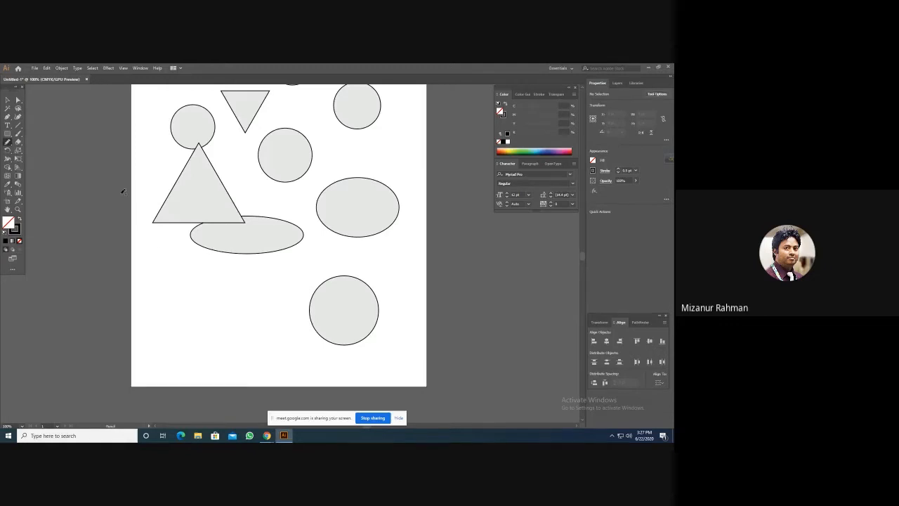
pyautogui.moveTo(165, 336); pyautogui.dragTo(307, 266)
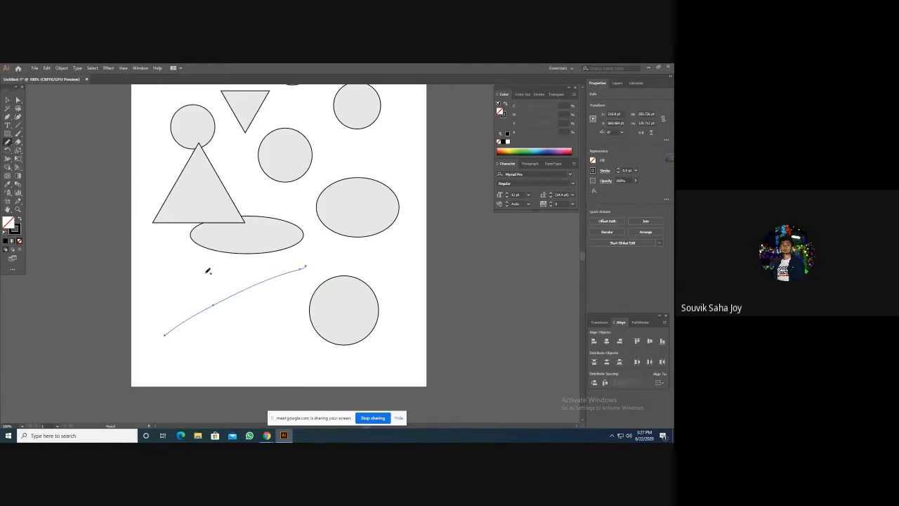
pyautogui.click(8, 100)
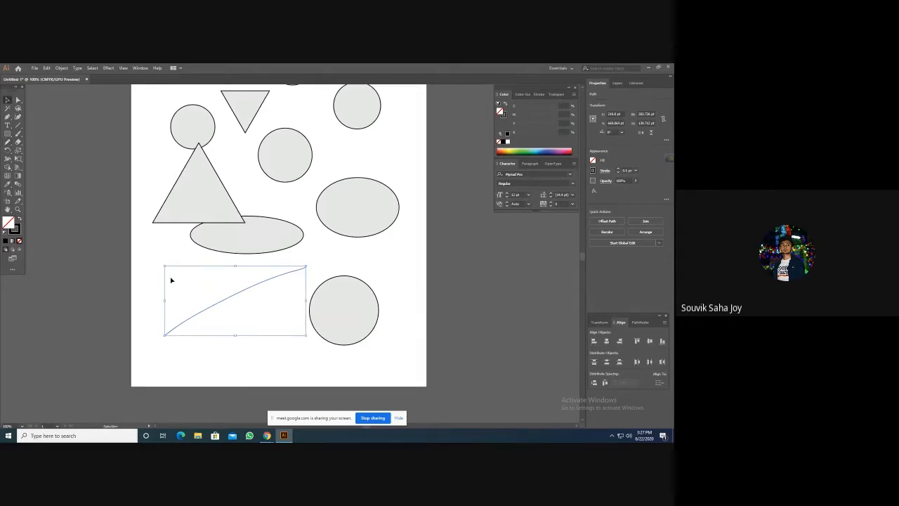
pyautogui.click(160, 251)
pyautogui.moveTo(155, 307); pyautogui.dragTo(252, 343)
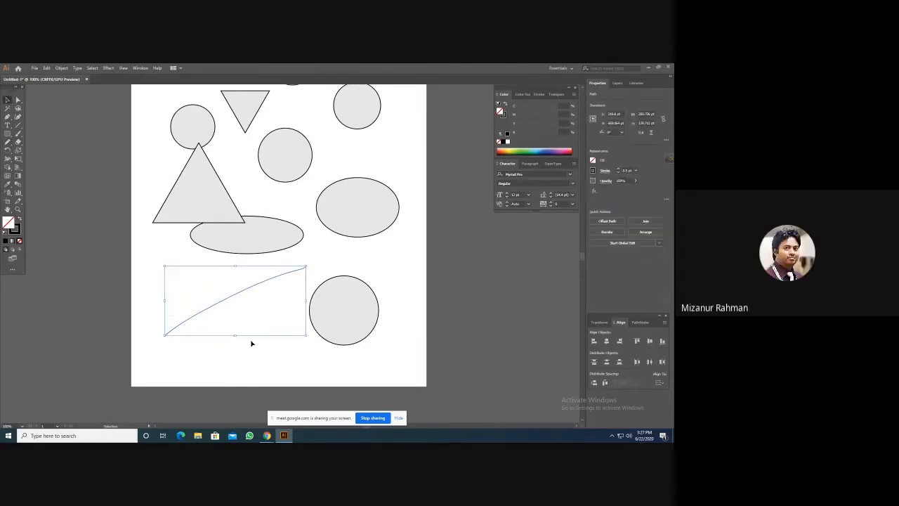
pyautogui.press('Delete')
# - Remove the large upright triangle's fill, give it a solid white fill, and deselect it
pyautogui.click(202, 204)
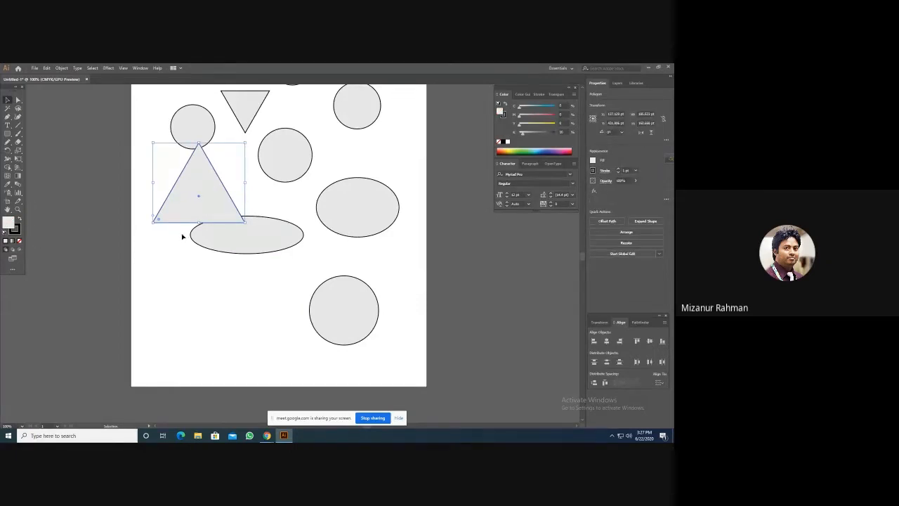
pyautogui.click(19, 241)
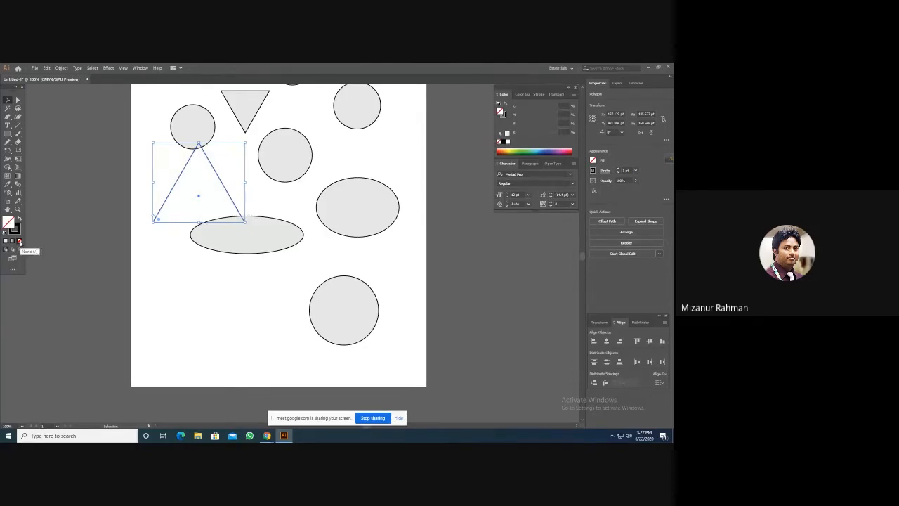
pyautogui.click(6, 241)
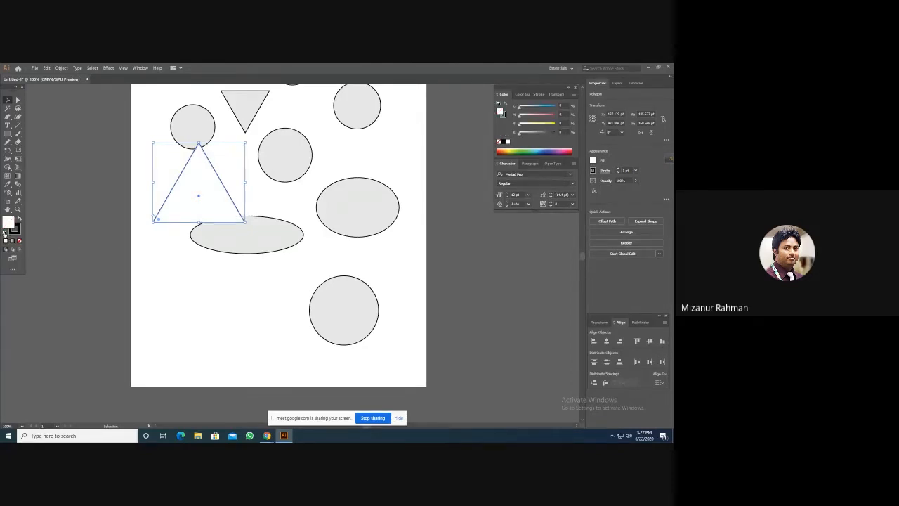
pyautogui.click(213, 283)
pyautogui.click(213, 189)
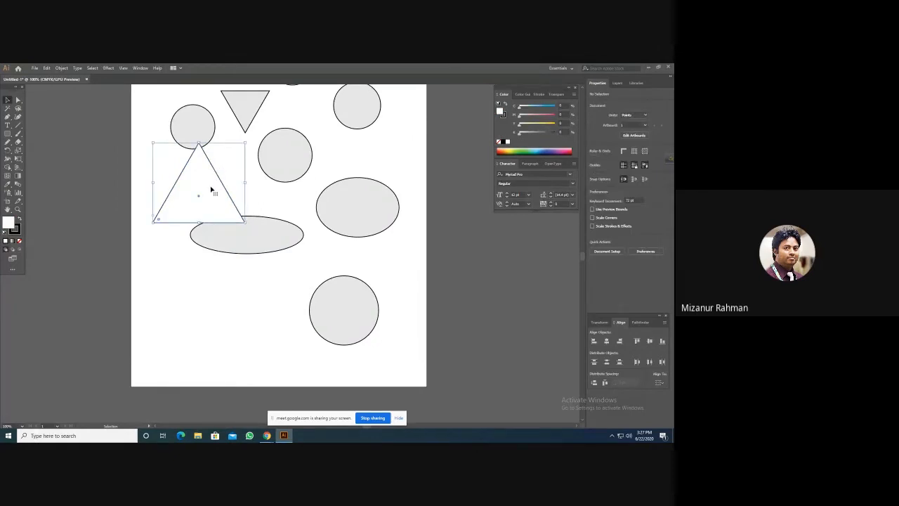
pyautogui.click(190, 275)
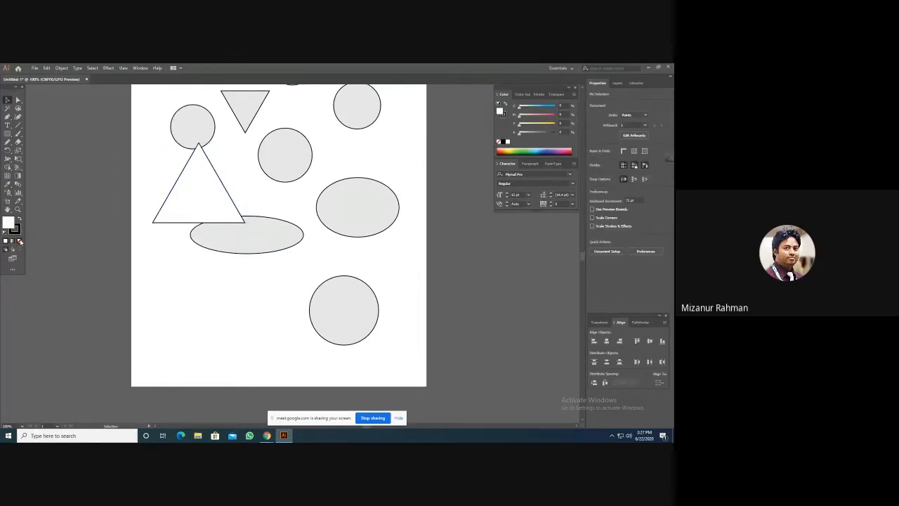
# - Set the default fill to None and draw a circle with the Shaper tool below the large triangle
pyautogui.click(19, 241)
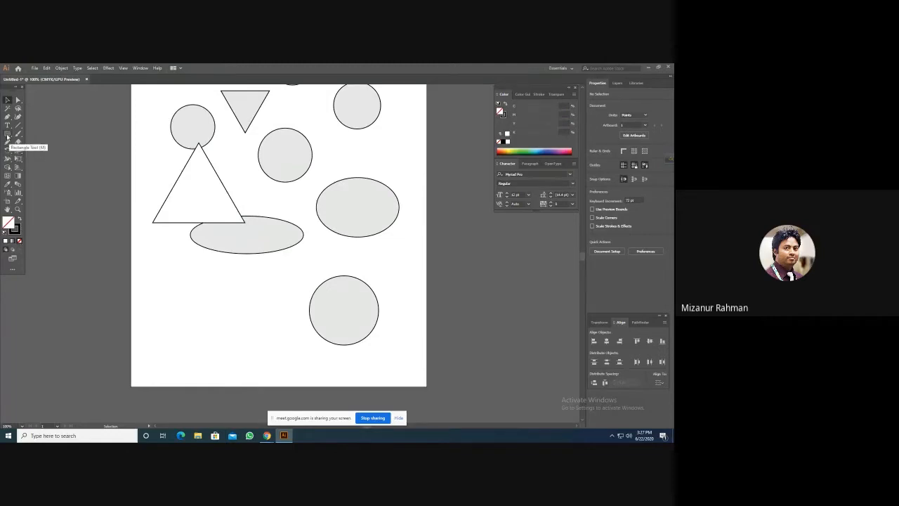
pyautogui.click(8, 142)
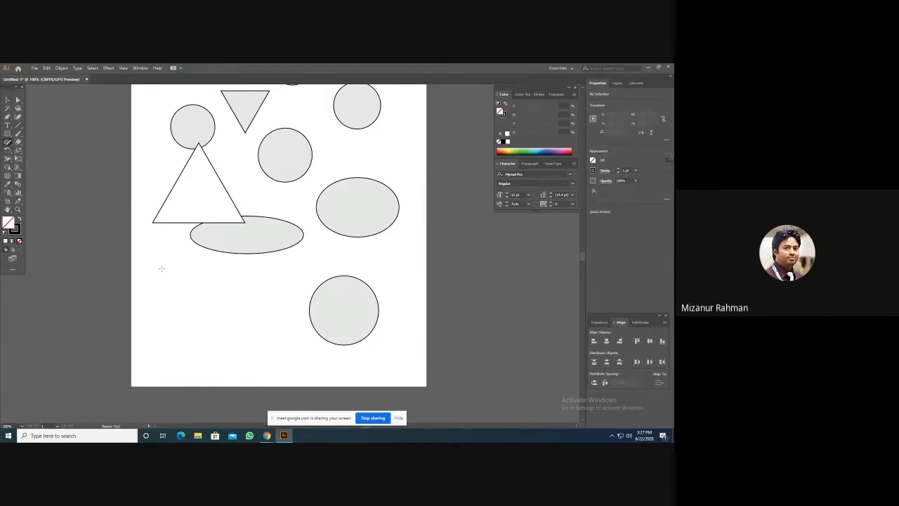
pyautogui.moveTo(228, 287)
pyautogui.mouseDown()
pyautogui.moveTo(178, 321)
pyautogui.moveTo(247, 336)
pyautogui.moveTo(230, 288)
pyautogui.mouseUp()
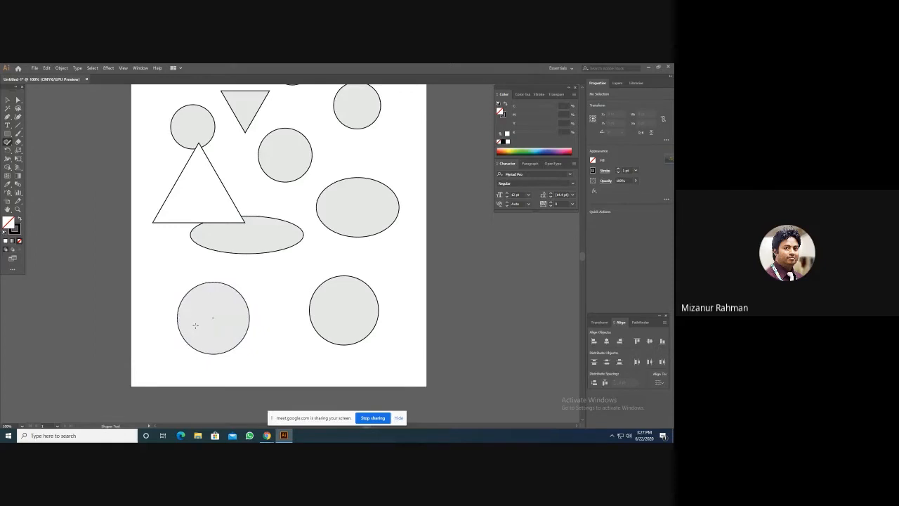
pyautogui.click(7, 100)
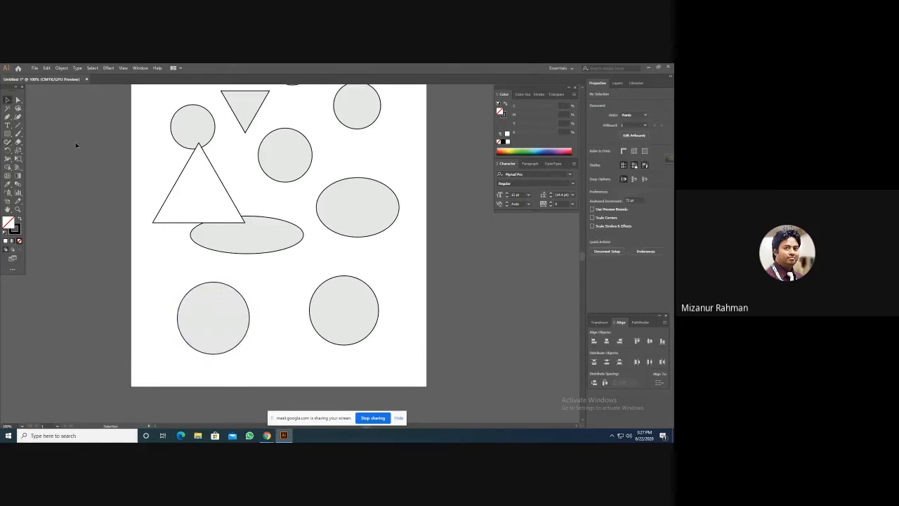
# - Fill the new circle below the large triangle with green, and set its fill to None
pyautogui.click(222, 350)
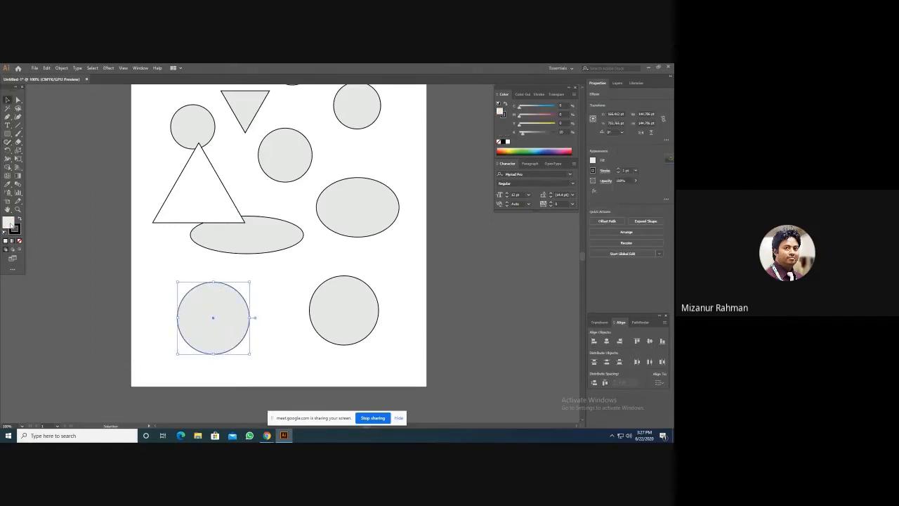
pyautogui.click(526, 149)
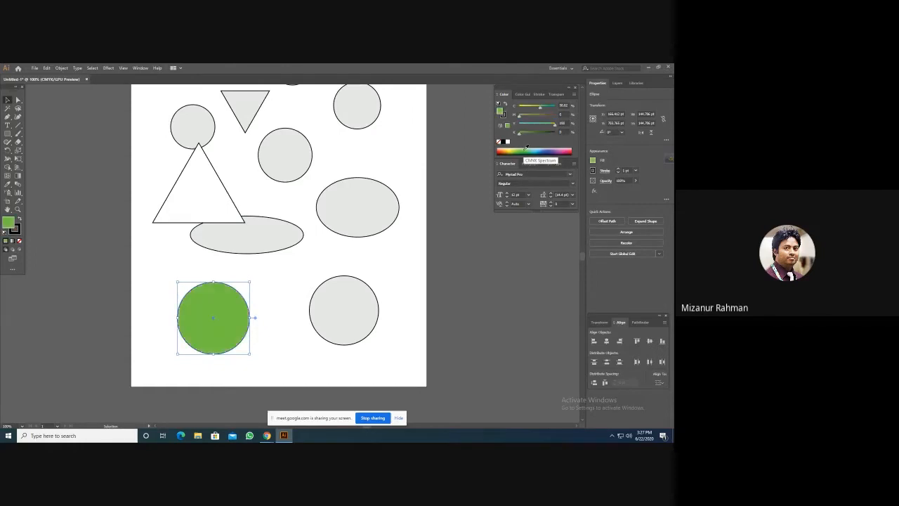
pyautogui.click(19, 241)
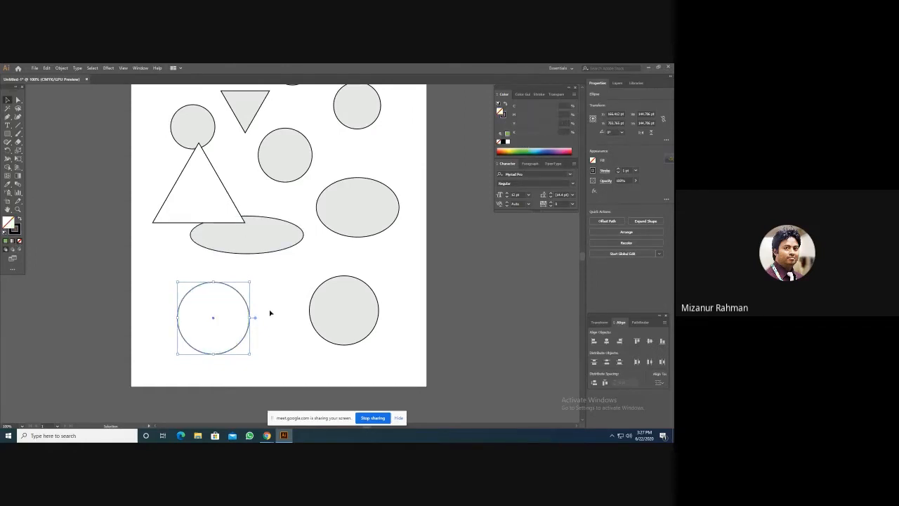
# - Select all the shapes on the artboard and delete them
pyautogui.hotkey('ctrl', '-')
pyautogui.scroll(5, 284, 318)
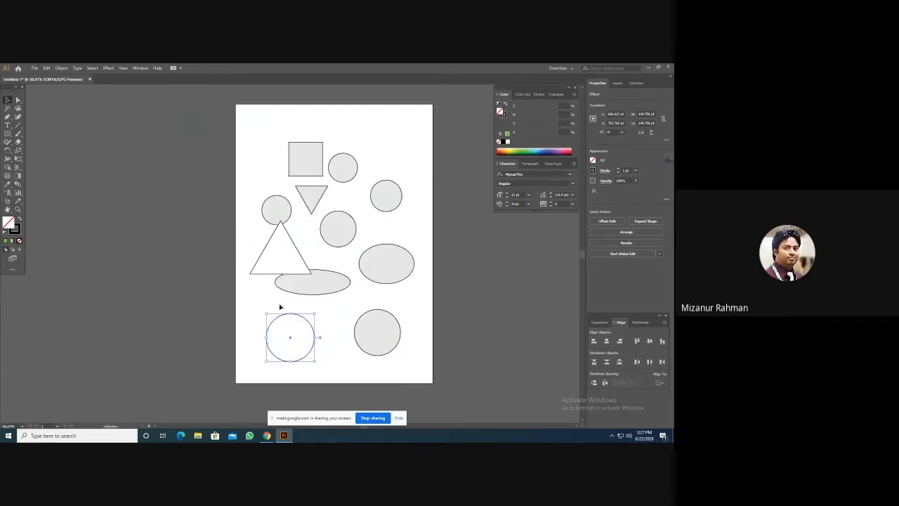
pyautogui.moveTo(239, 140); pyautogui.dragTo(412, 361)
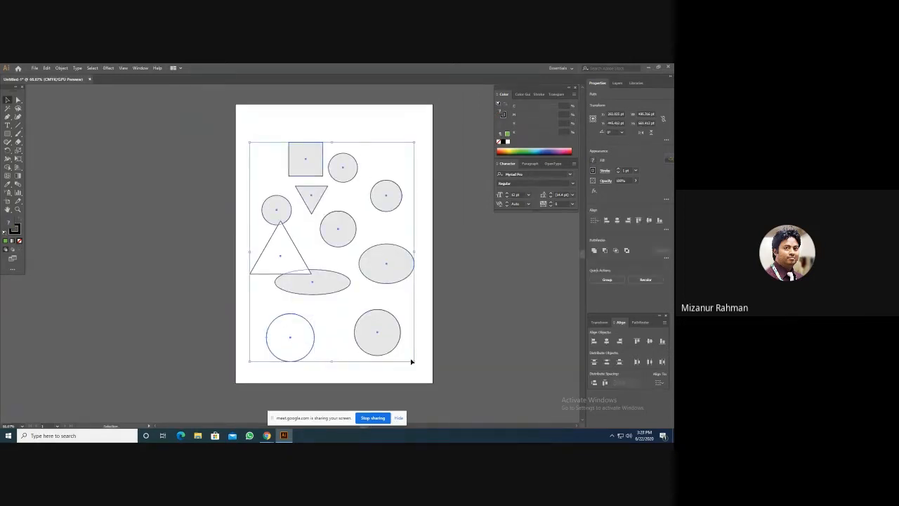
pyautogui.press('Delete')
# - Show the tools grouped with the Rectangle tool and make the Shaper tool active again
pyautogui.click(7, 133)
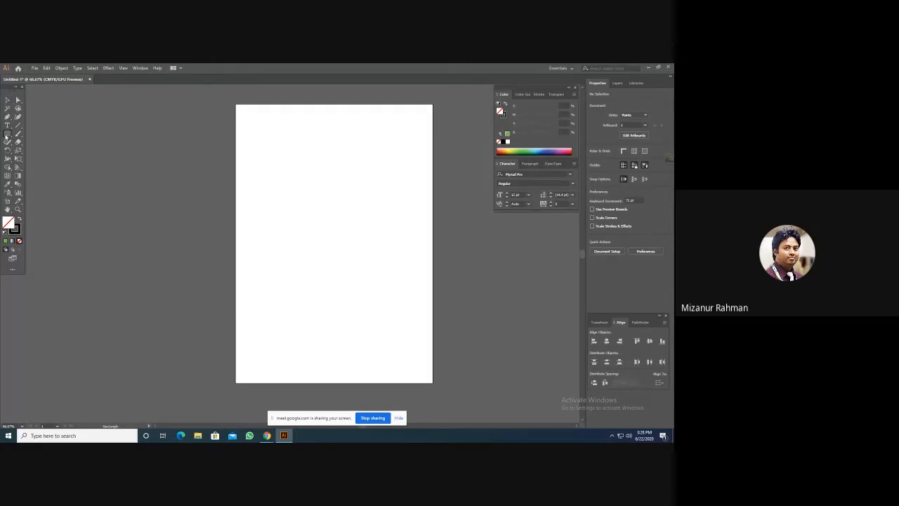
pyautogui.click(6, 136)
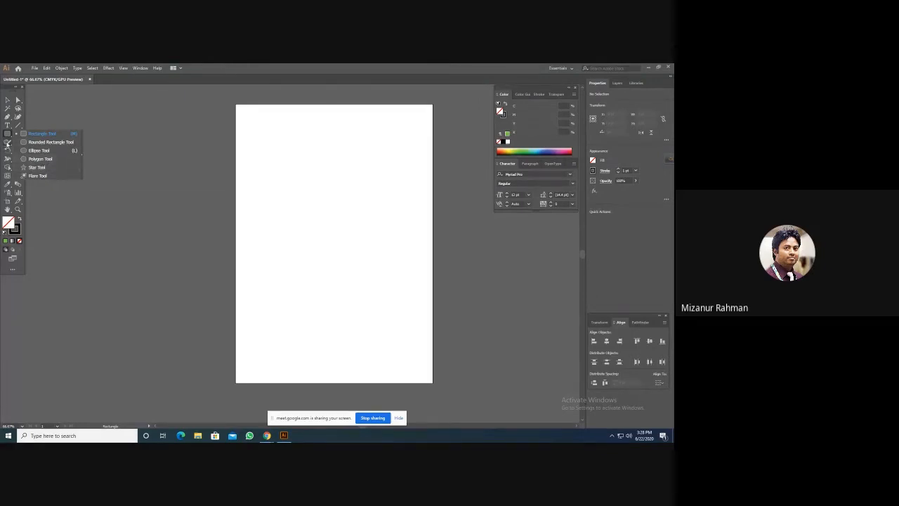
pyautogui.click(8, 143)
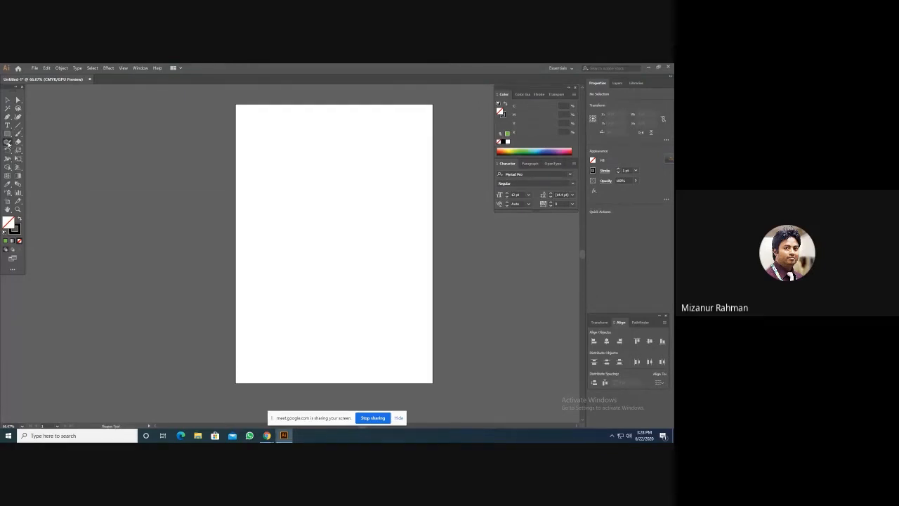
# - Draw four long crossing freehand strokes across the middle of the artboard with the Pencil tool
pyautogui.click(8, 143)
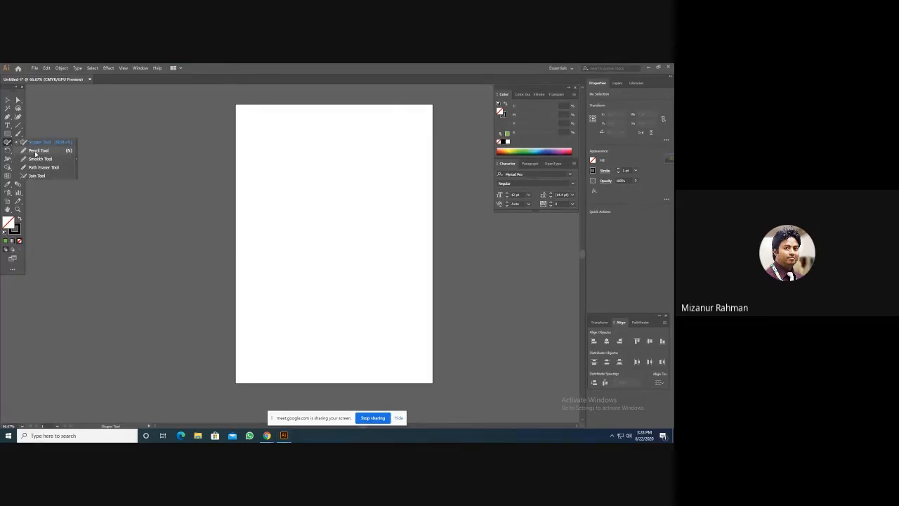
pyautogui.click(44, 150)
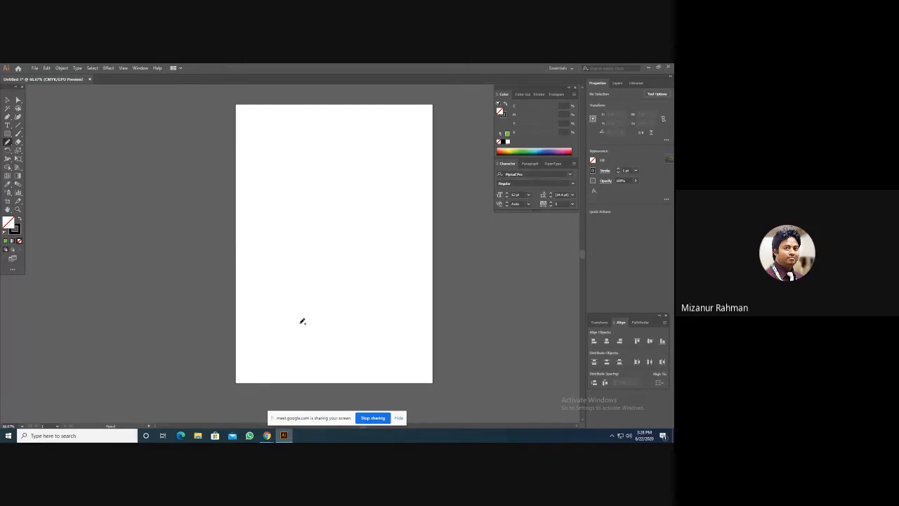
pyautogui.moveTo(300, 323); pyautogui.dragTo(358, 153)
pyautogui.moveTo(356, 285); pyautogui.dragTo(247, 153)
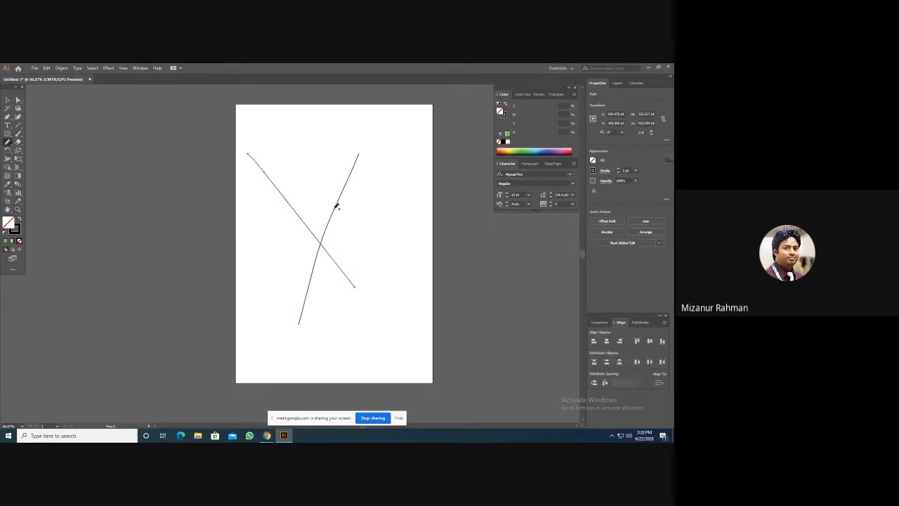
pyautogui.moveTo(273, 270); pyautogui.dragTo(397, 217)
pyautogui.moveTo(263, 248); pyautogui.dragTo(409, 184)
# - Select the pencil strokes and examine their anchor points and paths in Outline view
pyautogui.click(7, 101)
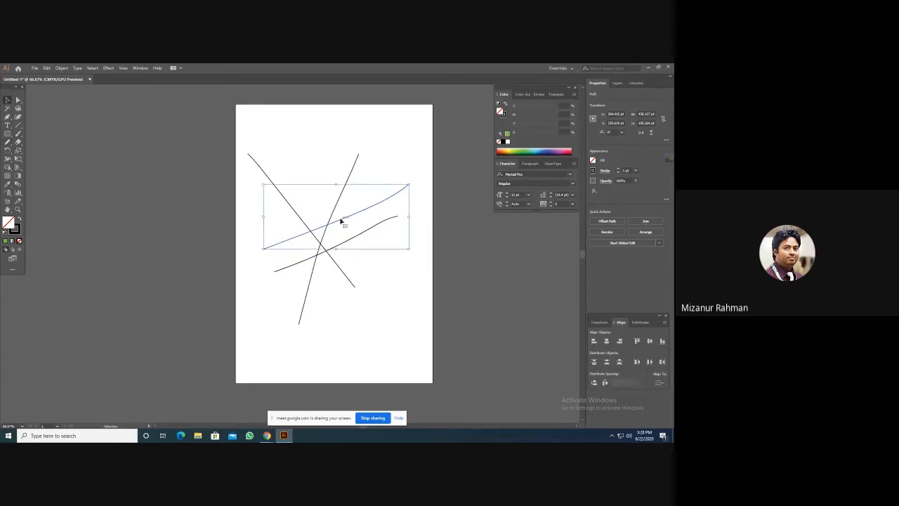
pyautogui.moveTo(327, 175); pyautogui.dragTo(385, 239)
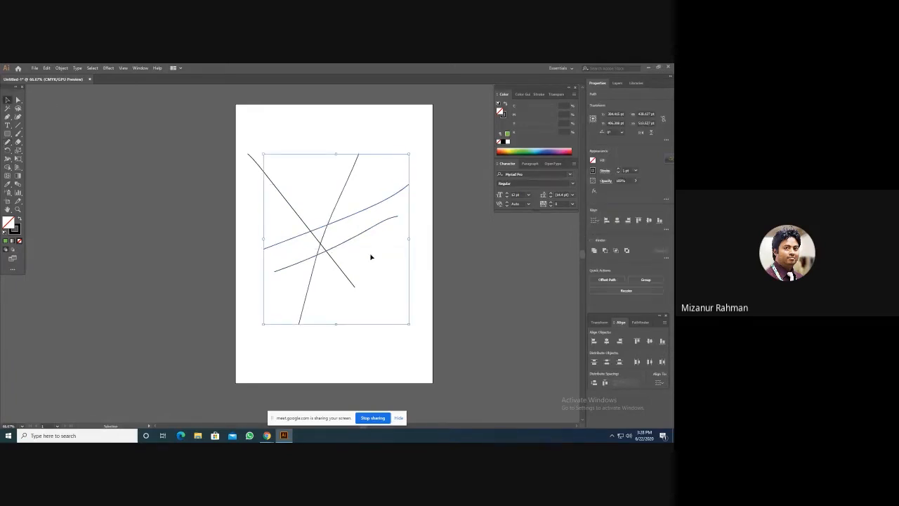
pyautogui.click(372, 267)
pyautogui.moveTo(274, 147); pyautogui.dragTo(390, 277)
pyautogui.press('a')
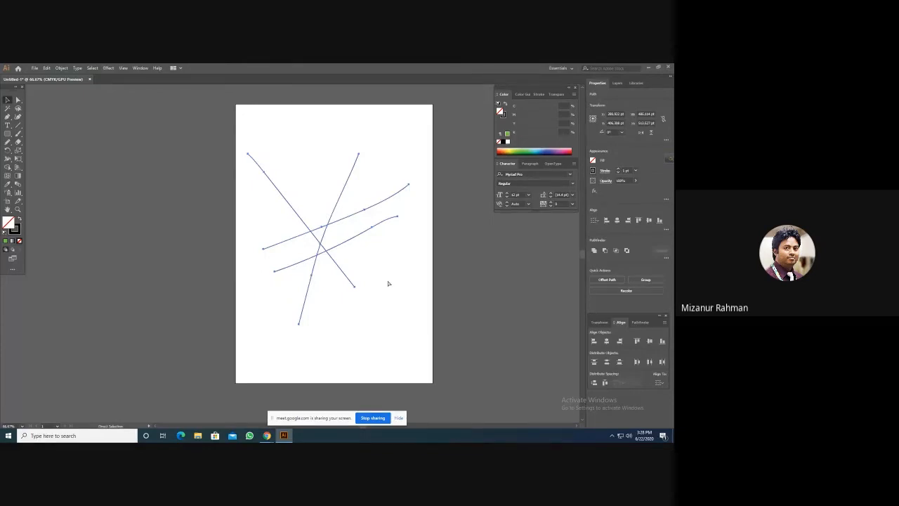
pyautogui.hotkey('ctrl', 'y')
pyautogui.press('v')
pyautogui.click(392, 271)
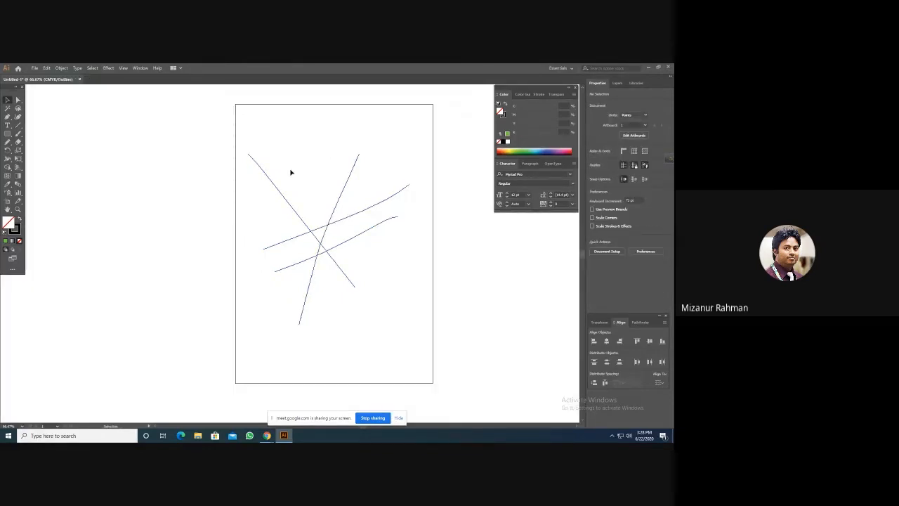
# - Select all four pencil strokes, return to Preview view and increase their stroke weight to 10 pt
pyautogui.moveTo(245, 147); pyautogui.dragTo(406, 330)
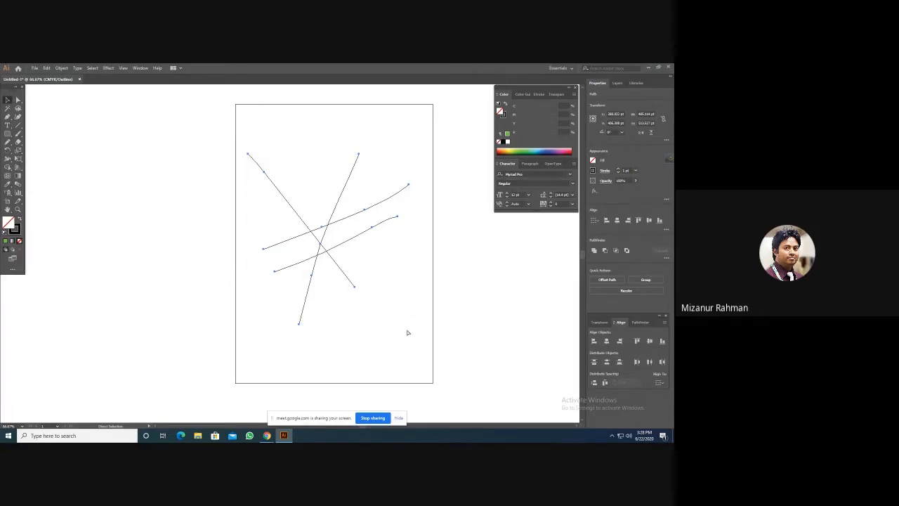
pyautogui.hotkey('ctrl', 'y')
pyautogui.press('v')
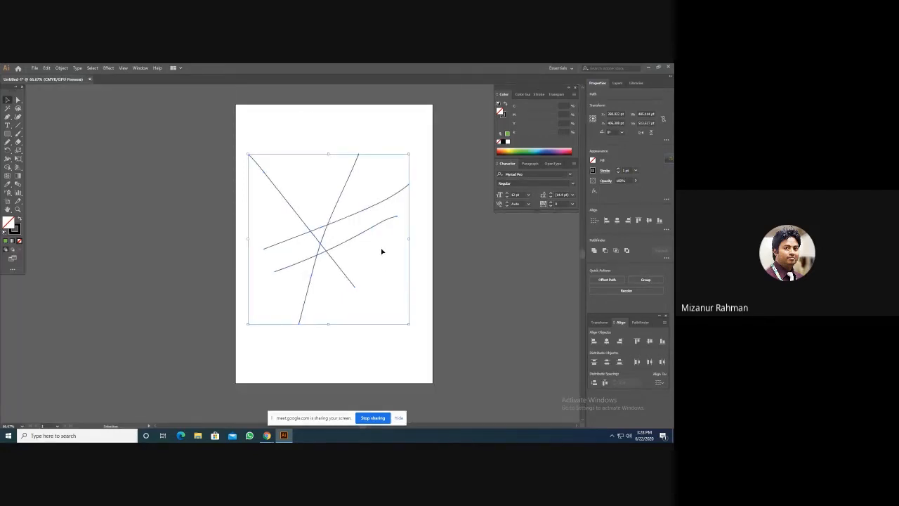
pyautogui.click(619, 168)
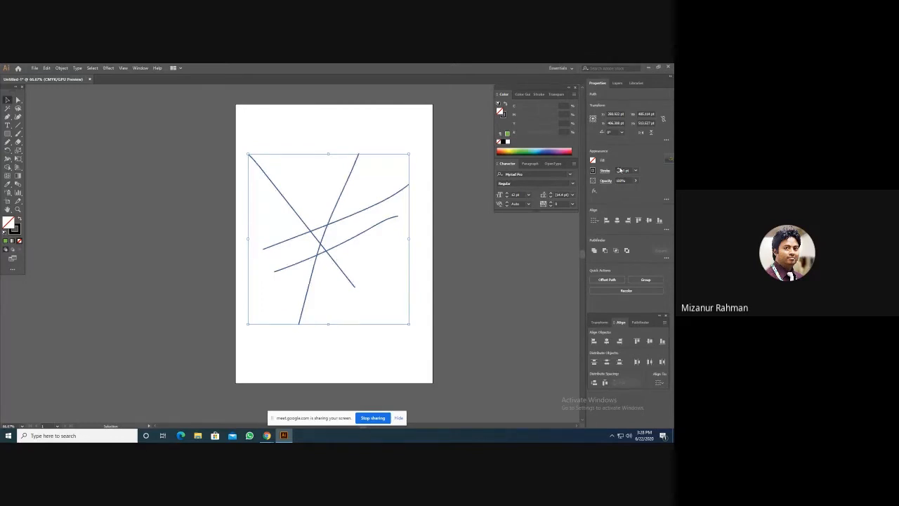
pyautogui.click(619, 168)
pyautogui.click(619, 168)
pyautogui.click(619, 168)
pyautogui.click(619, 169)
pyautogui.click(619, 169)
pyautogui.click(619, 169)
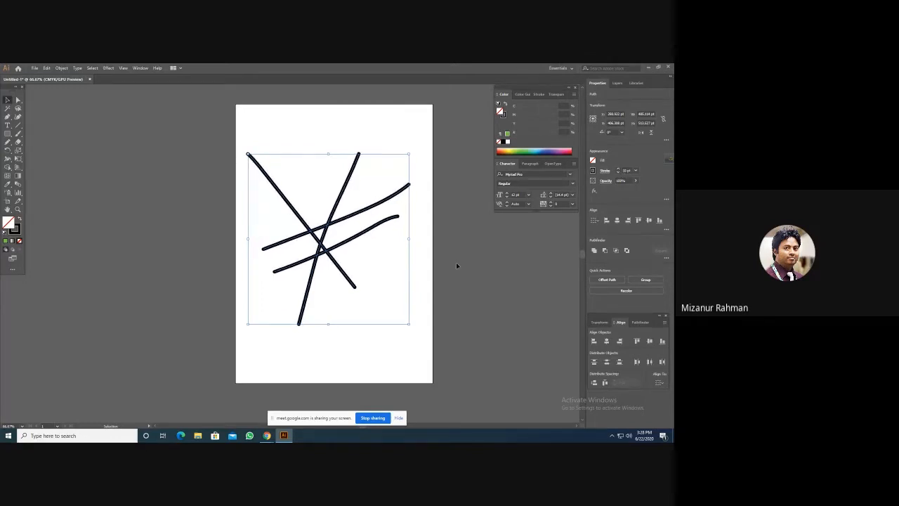
pyautogui.click(458, 276)
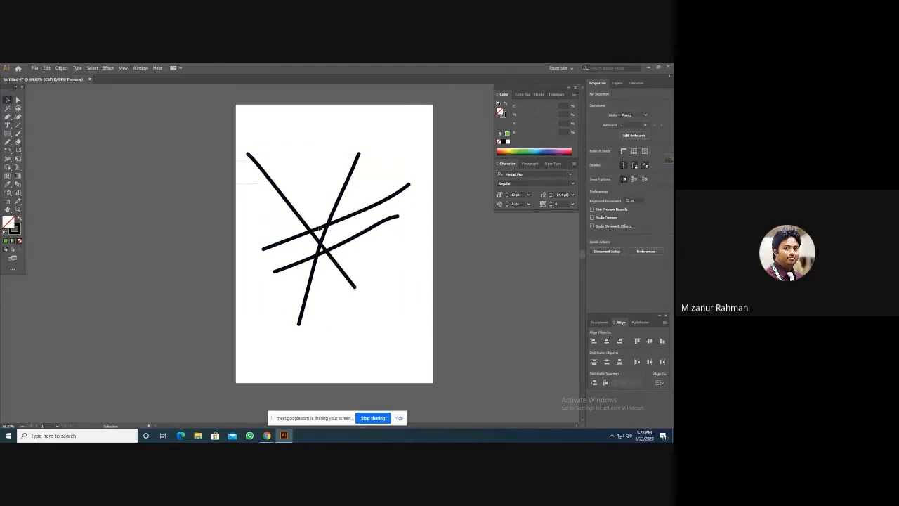
# - Delete all the pencil strokes from the artboard and make the Smooth tool active
pyautogui.moveTo(243, 184); pyautogui.dragTo(407, 305)
pyautogui.press('Delete')
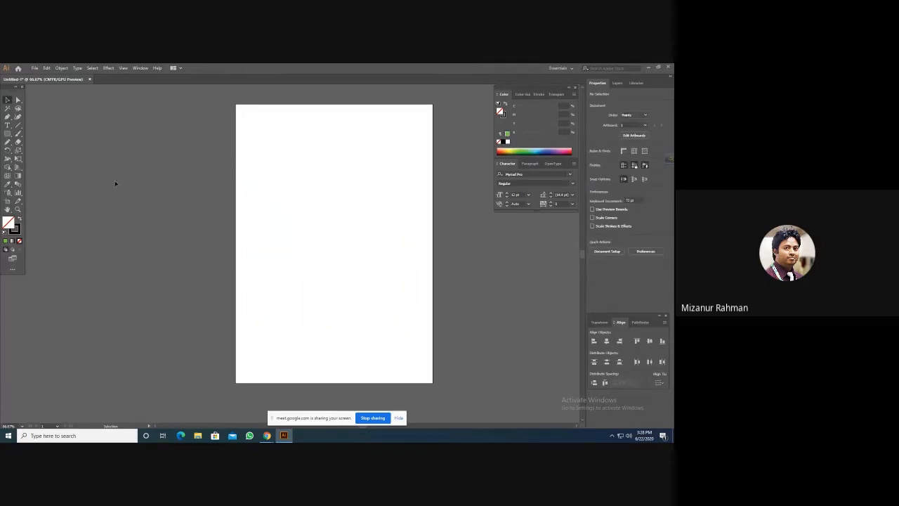
pyautogui.click(8, 143)
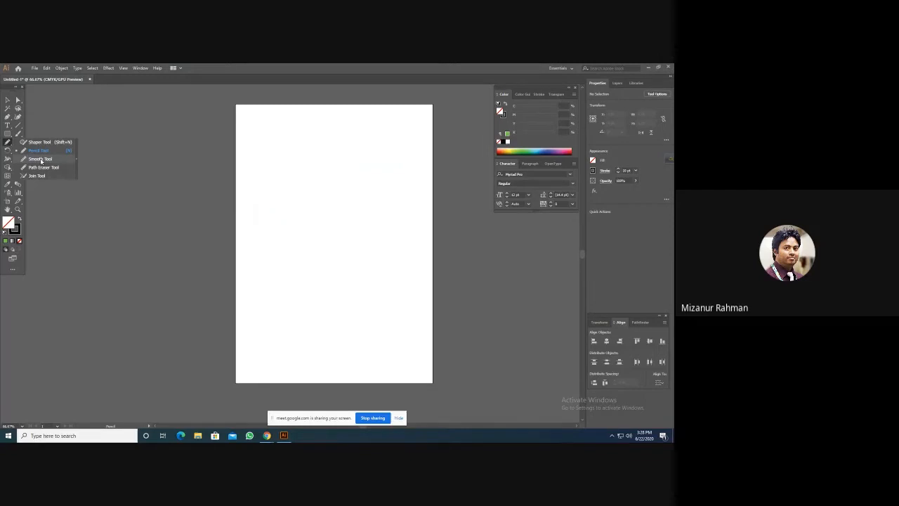
pyautogui.click(41, 160)
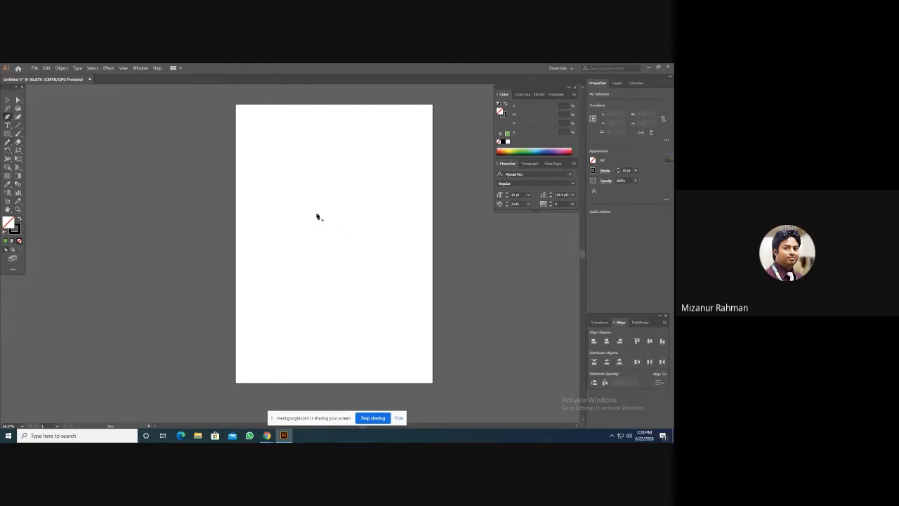
# - Draw a closed, rounded, roughly triangular shape with the Pen tool using four curved anchor points, and deselect it
pyautogui.hotkey('ctrl', '+')
pyautogui.hotkey('ctrl', '+')
pyautogui.moveTo(369, 254); pyautogui.dragTo(267, 275)
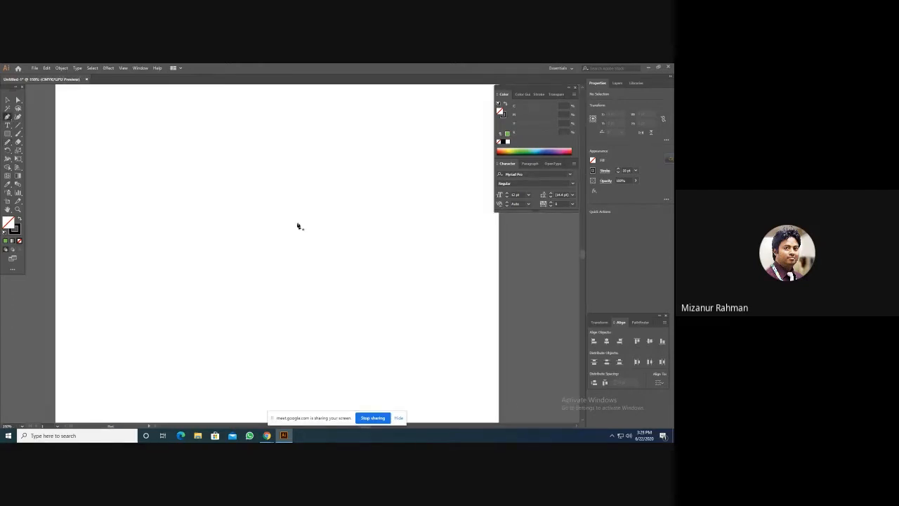
pyautogui.moveTo(285, 173); pyautogui.dragTo(278, 172)
pyautogui.moveTo(236, 201); pyautogui.dragTo(227, 248)
pyautogui.moveTo(266, 269); pyautogui.dragTo(309, 268)
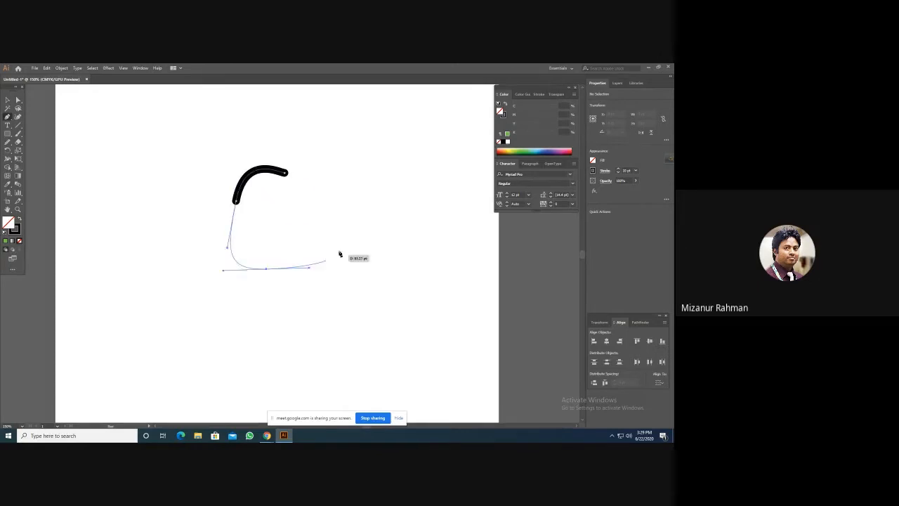
pyautogui.moveTo(351, 230); pyautogui.dragTo(334, 184)
pyautogui.click(284, 173)
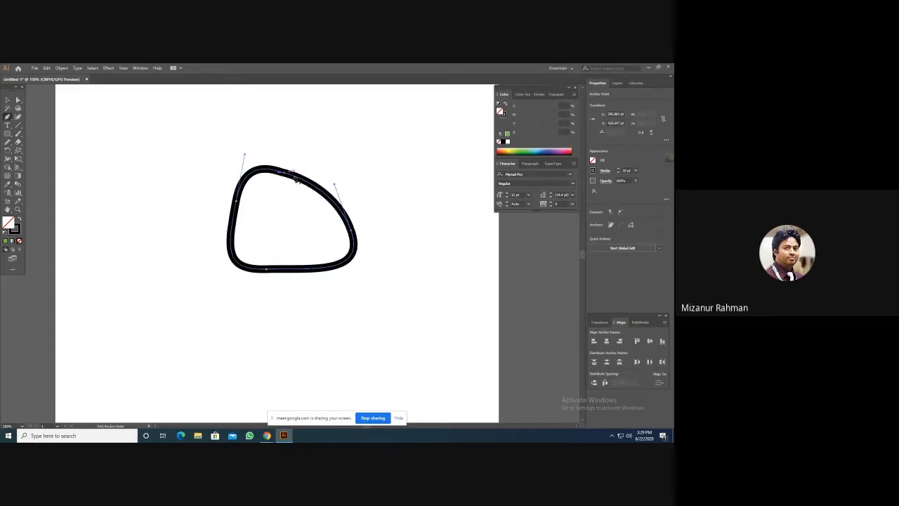
pyautogui.press('v')
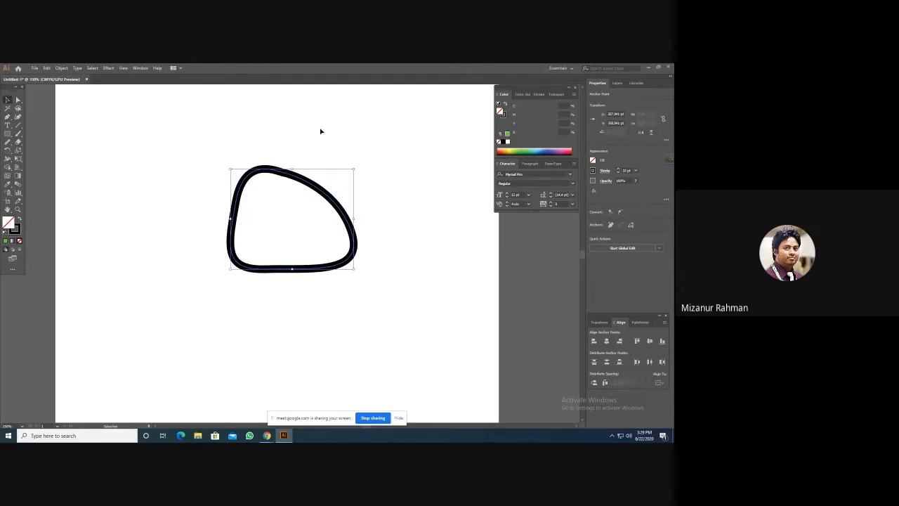
pyautogui.click(320, 131)
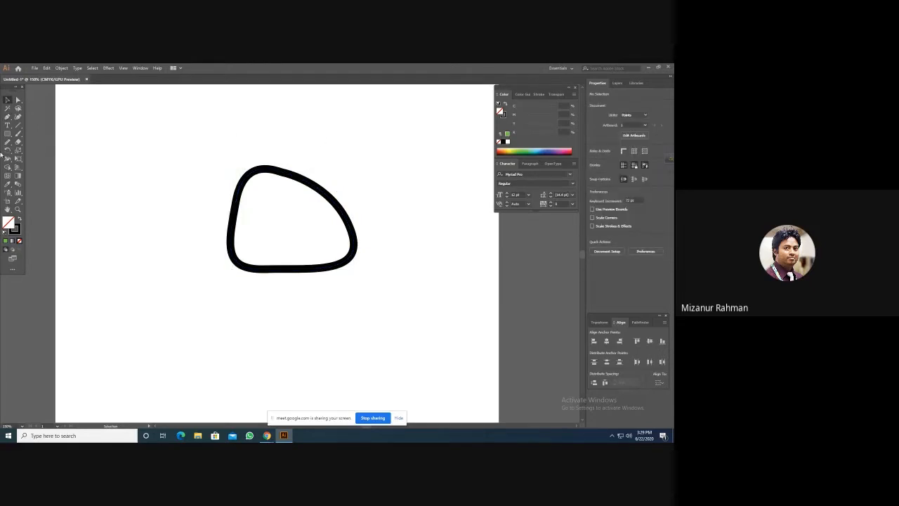
# - Switch to Outline view and adjust the shape's top anchor with Direct Selection to form a dip in its upper edge
pyautogui.click(7, 142)
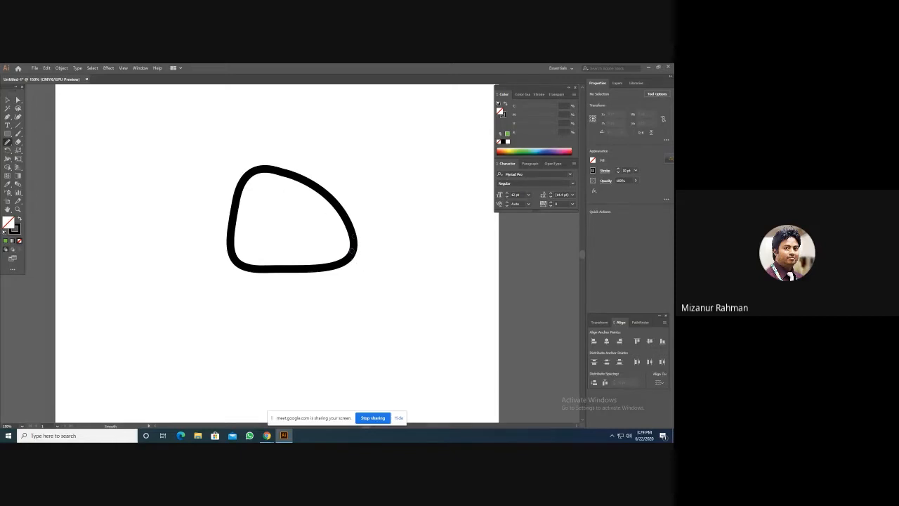
pyautogui.hotkey('ctrl', 'y')
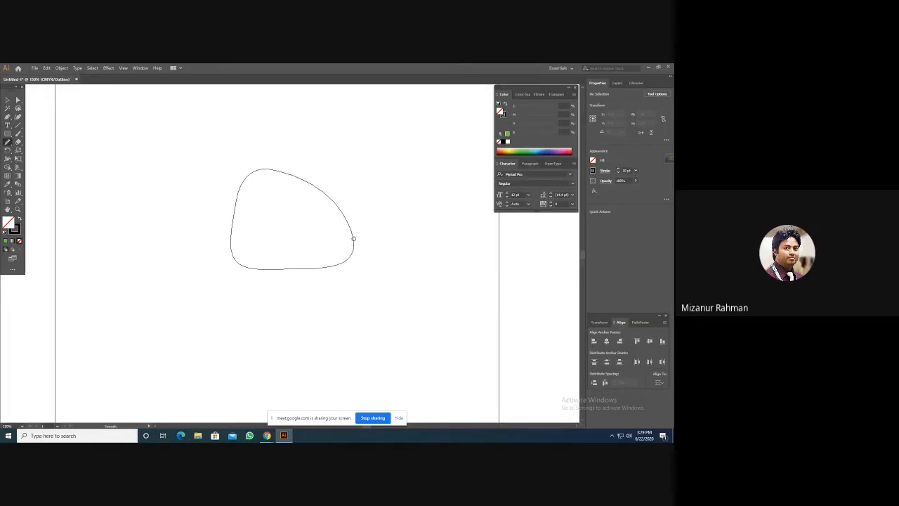
pyautogui.click(18, 99)
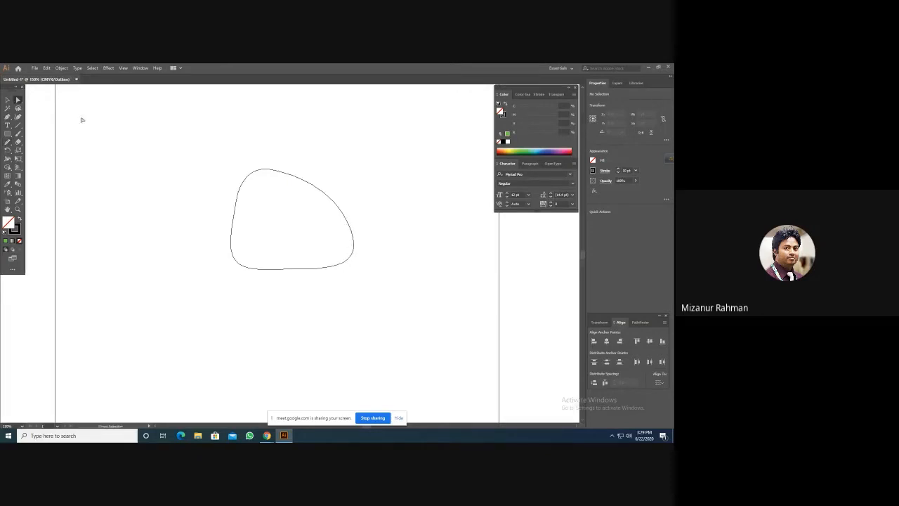
pyautogui.click(276, 172)
pyautogui.click(279, 173)
pyautogui.moveTo(279, 174); pyautogui.dragTo(272, 197)
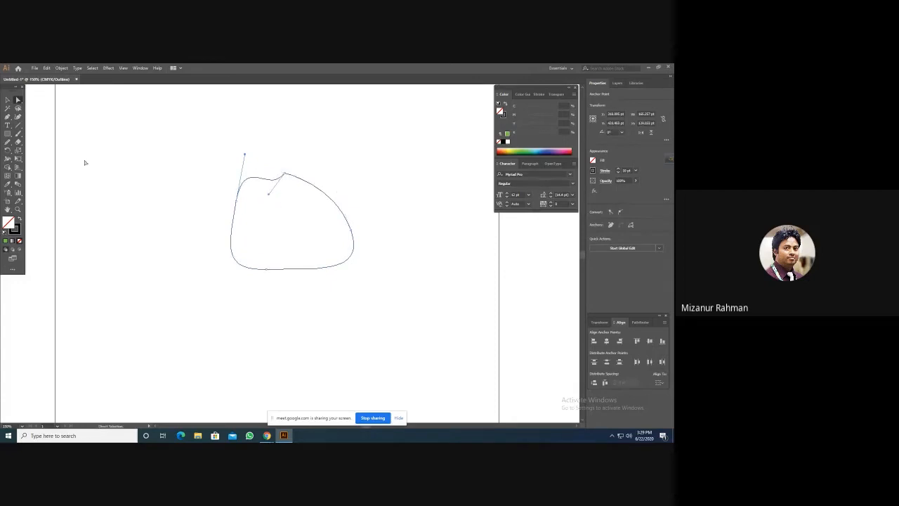
pyautogui.click(213, 187)
# - Select the closed shape and smooth its path with the Smooth tool along the upper, right, left and lower edges
pyautogui.click(8, 141)
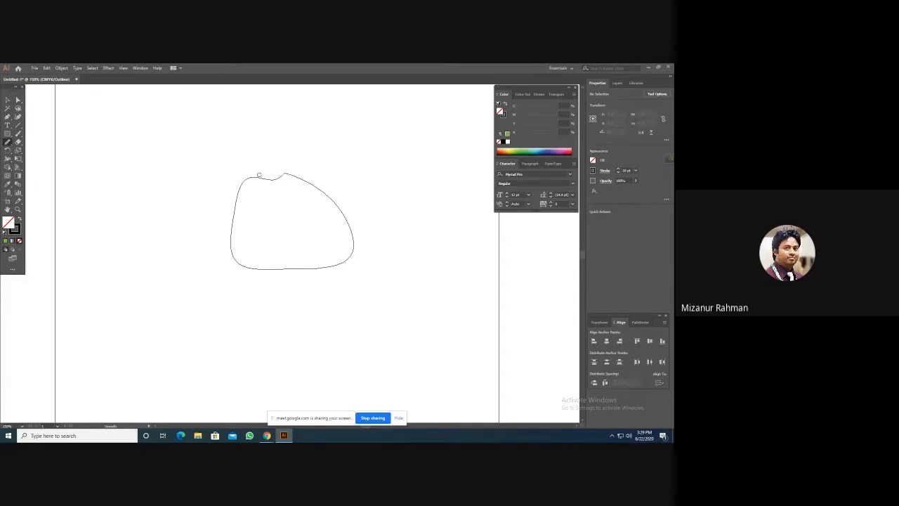
pyautogui.click(7, 99)
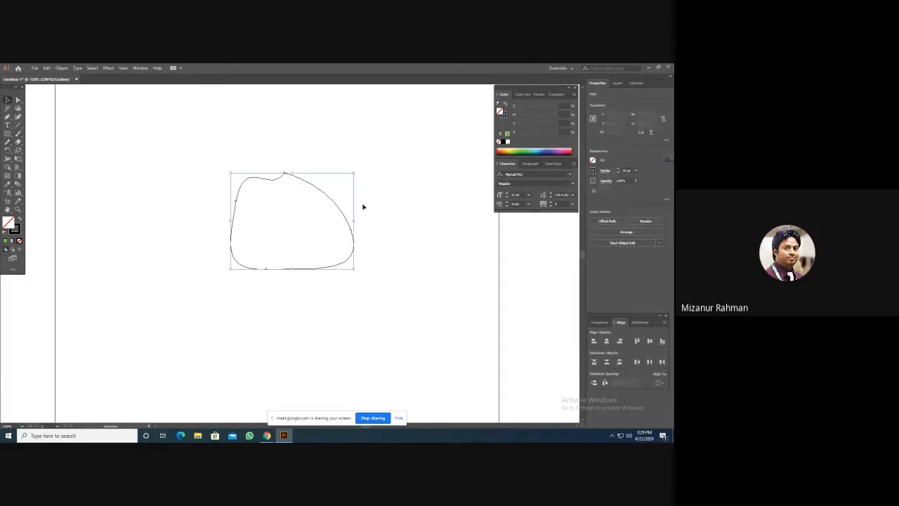
pyautogui.moveTo(299, 157); pyautogui.dragTo(364, 204)
pyautogui.click(8, 142)
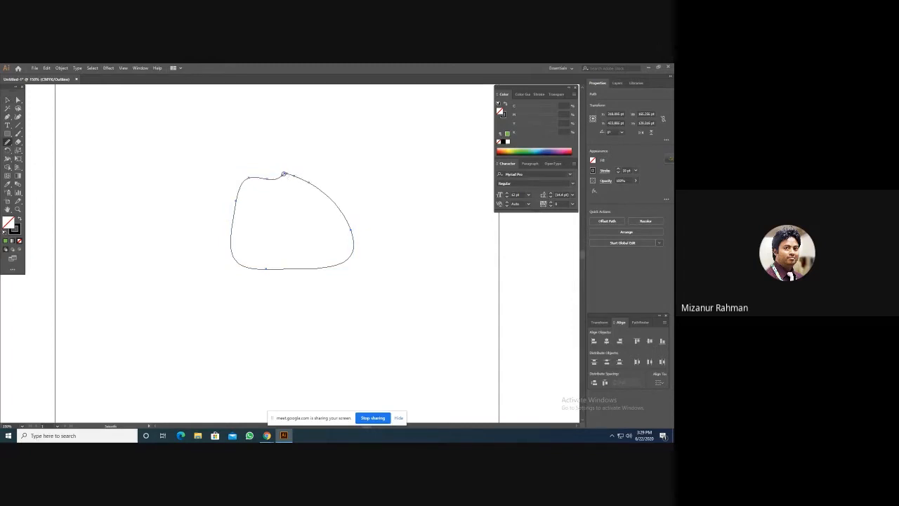
pyautogui.moveTo(287, 174); pyautogui.dragTo(259, 175)
pyautogui.moveTo(290, 174); pyautogui.dragTo(322, 191)
pyautogui.moveTo(351, 231); pyautogui.dragTo(340, 211)
pyautogui.moveTo(353, 241)
pyautogui.mouseDown()
pyautogui.moveTo(354, 251)
pyautogui.moveTo(350, 232)
pyautogui.mouseUp()
pyautogui.moveTo(243, 185)
pyautogui.mouseDown()
pyautogui.moveTo(231, 222)
pyautogui.moveTo(240, 193)
pyautogui.moveTo(260, 177)
pyautogui.moveTo(227, 183)
pyautogui.mouseUp()
pyautogui.moveTo(267, 268)
pyautogui.mouseDown()
pyautogui.moveTo(315, 270)
pyautogui.moveTo(296, 269)
pyautogui.mouseUp()
# - Erase four small gaps in the closed shape's left, upper-right, lower-right and lower edges with the Path Eraser tool
pyautogui.click(7, 142)
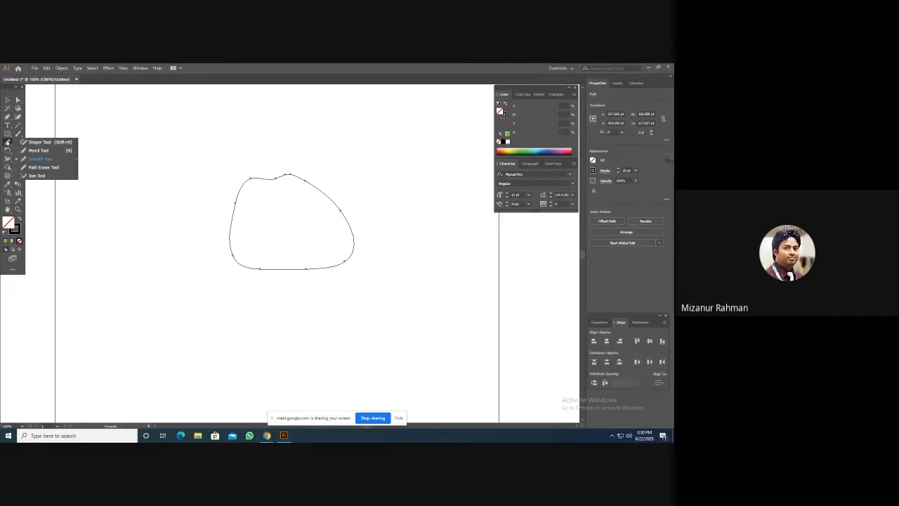
pyautogui.click(8, 142)
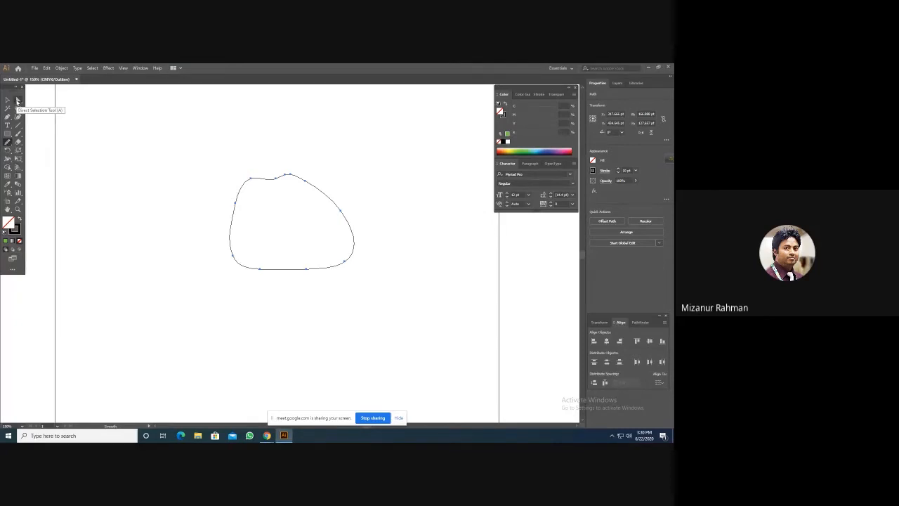
pyautogui.click(8, 144)
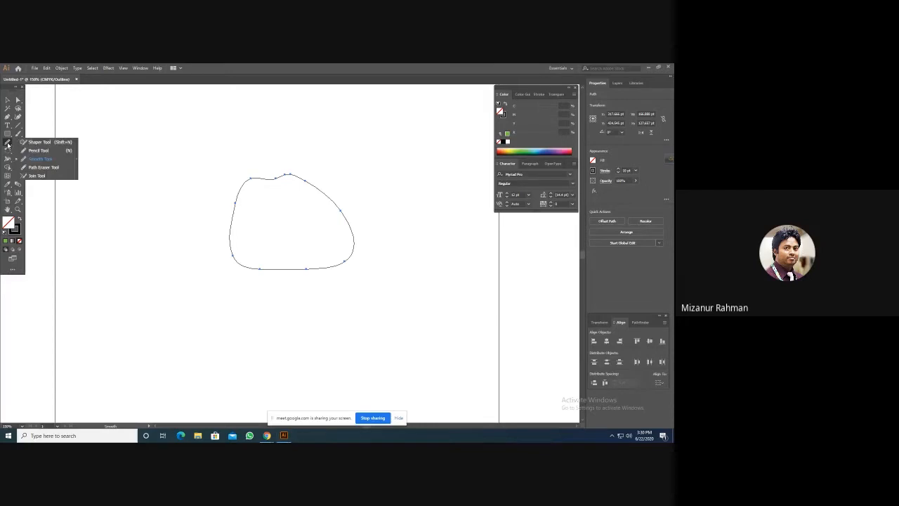
pyautogui.click(40, 170)
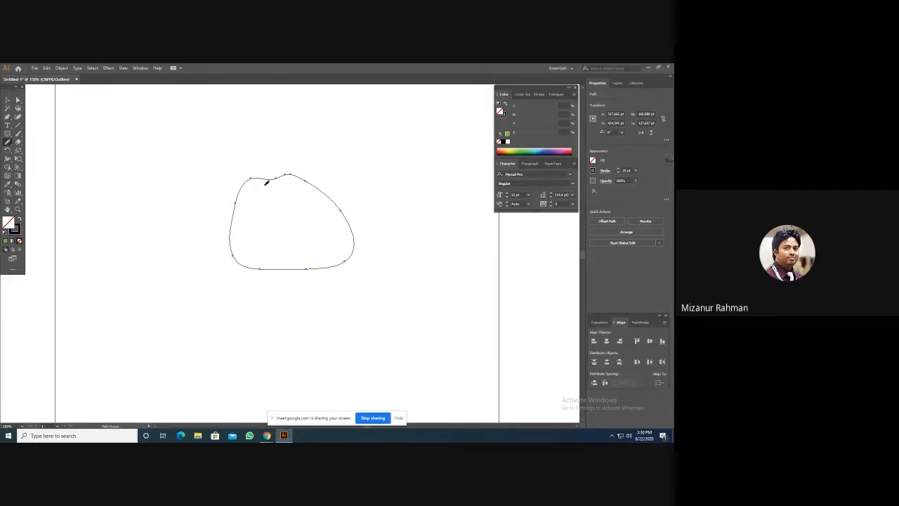
pyautogui.moveTo(227, 206); pyautogui.dragTo(221, 211)
pyautogui.moveTo(328, 199); pyautogui.dragTo(338, 215)
pyautogui.moveTo(340, 257); pyautogui.dragTo(356, 267)
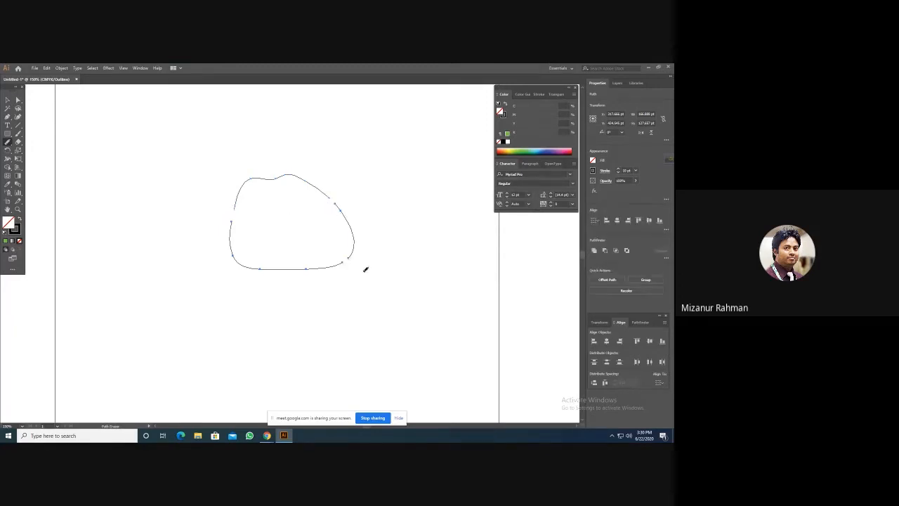
pyautogui.moveTo(267, 269); pyautogui.dragTo(278, 284)
# - Return from Outline view to the normal preview and close the gap in the shape's lower edge with the Join tool
pyautogui.press('v')
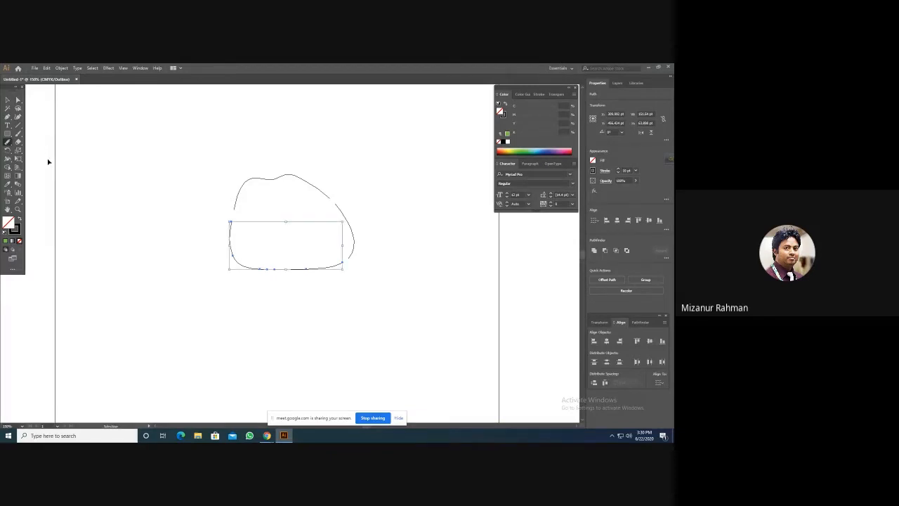
pyautogui.hotkey('ctrl', 'y')
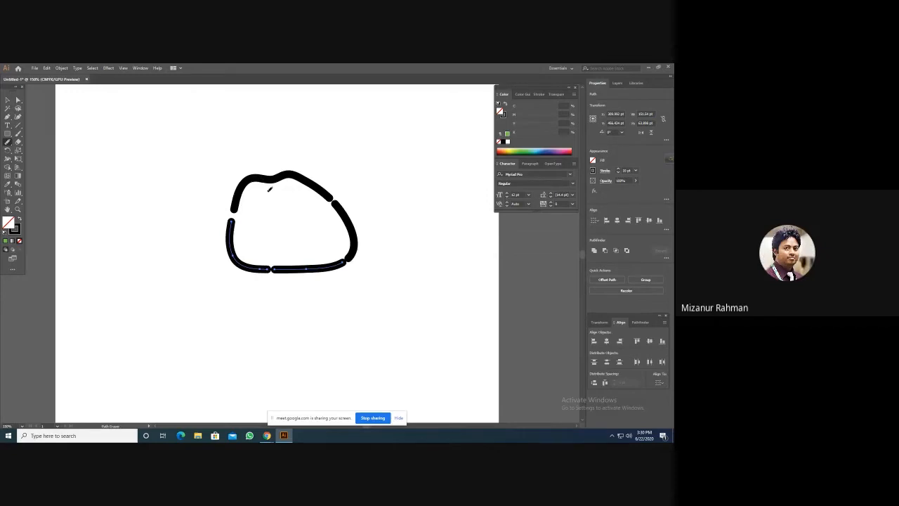
pyautogui.click(8, 142)
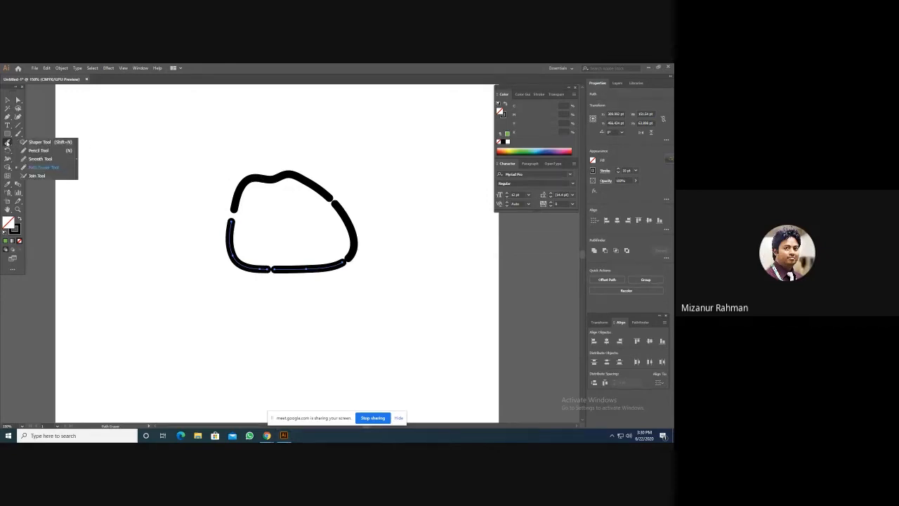
pyautogui.click(38, 176)
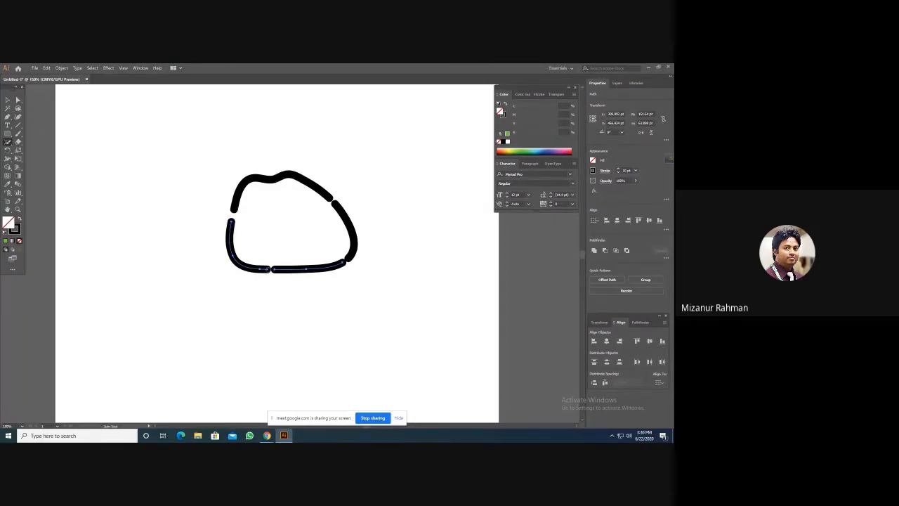
pyautogui.moveTo(267, 269); pyautogui.dragTo(276, 272)
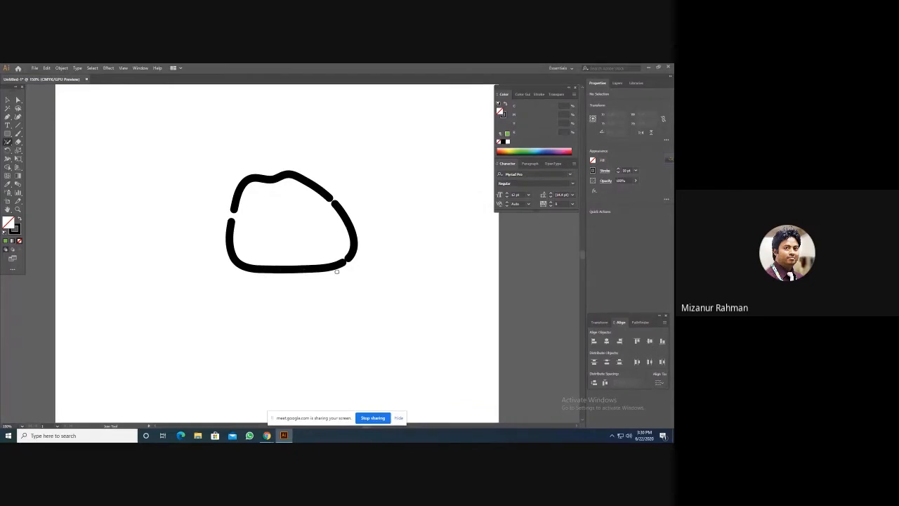
# - Select the adjoining path pieces and close the shape's lower-right and upper-right gaps with the Join tool
pyautogui.click(8, 101)
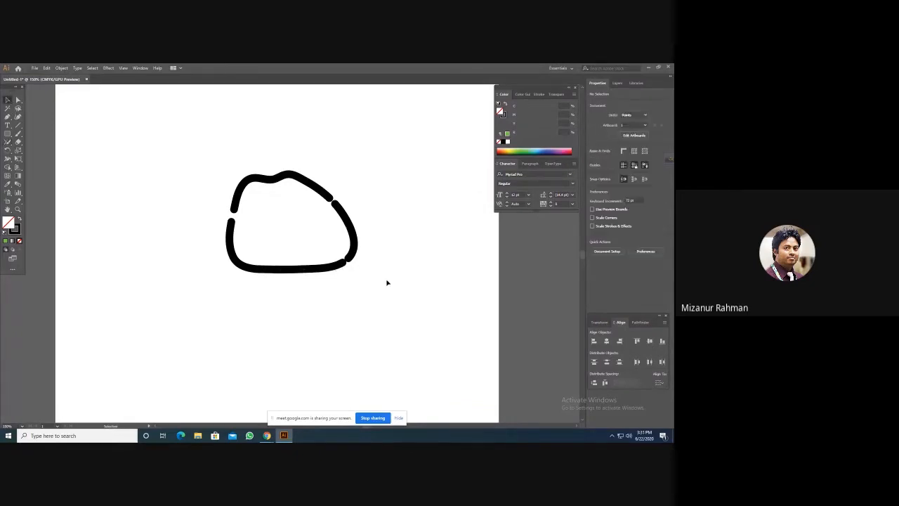
pyautogui.moveTo(387, 283); pyautogui.dragTo(303, 230)
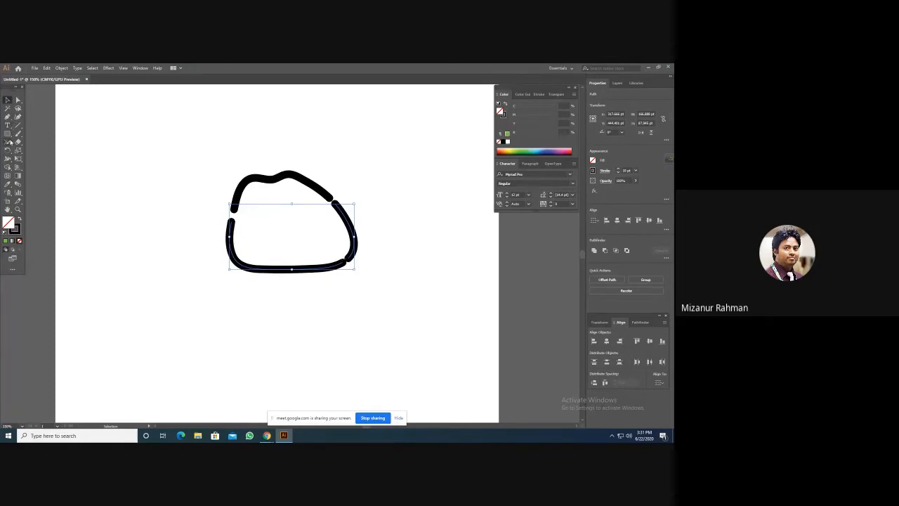
pyautogui.click(9, 142)
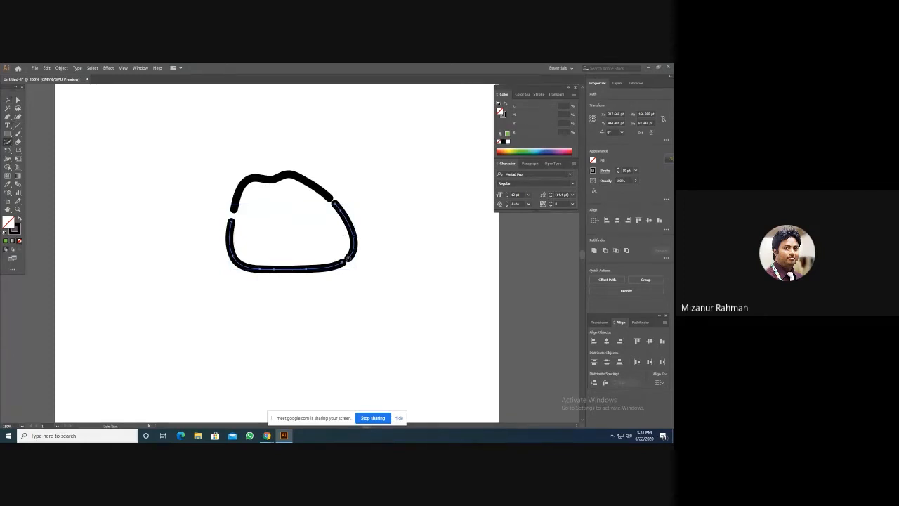
pyautogui.moveTo(346, 260); pyautogui.dragTo(341, 271)
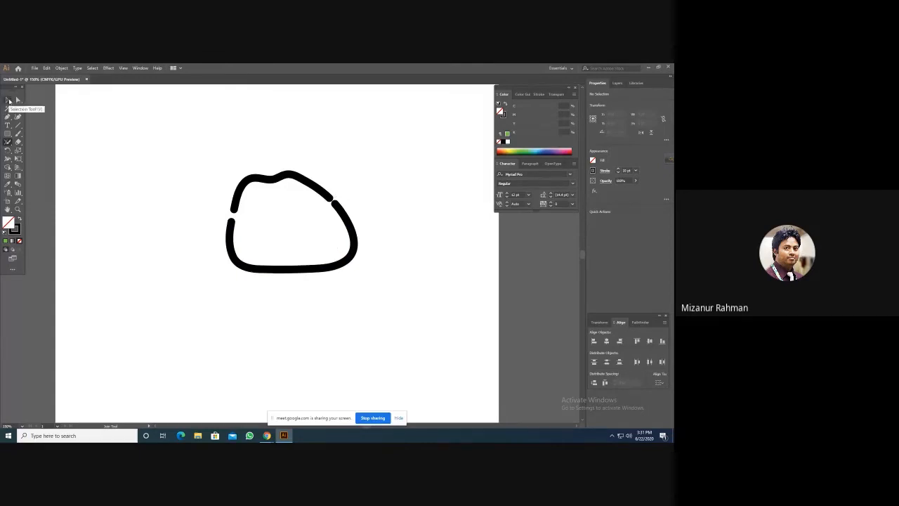
pyautogui.click(8, 99)
pyautogui.moveTo(286, 170); pyautogui.dragTo(353, 208)
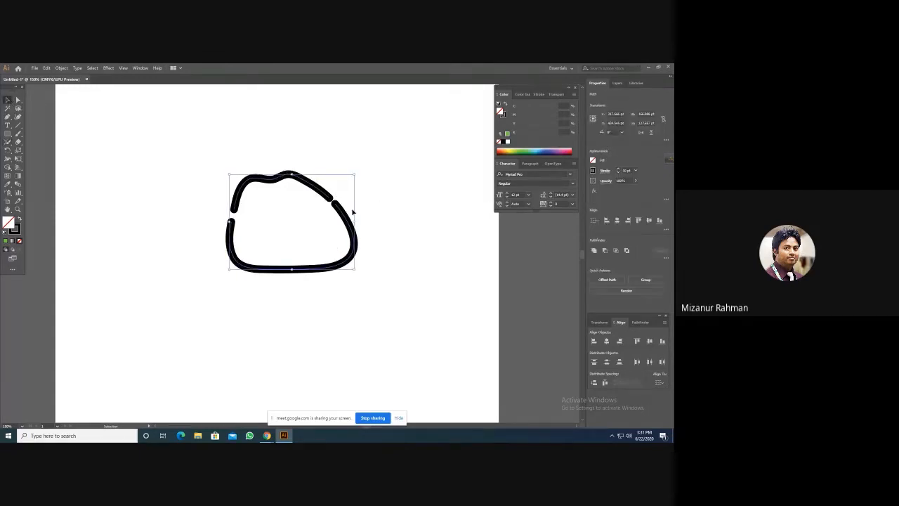
pyautogui.click(9, 142)
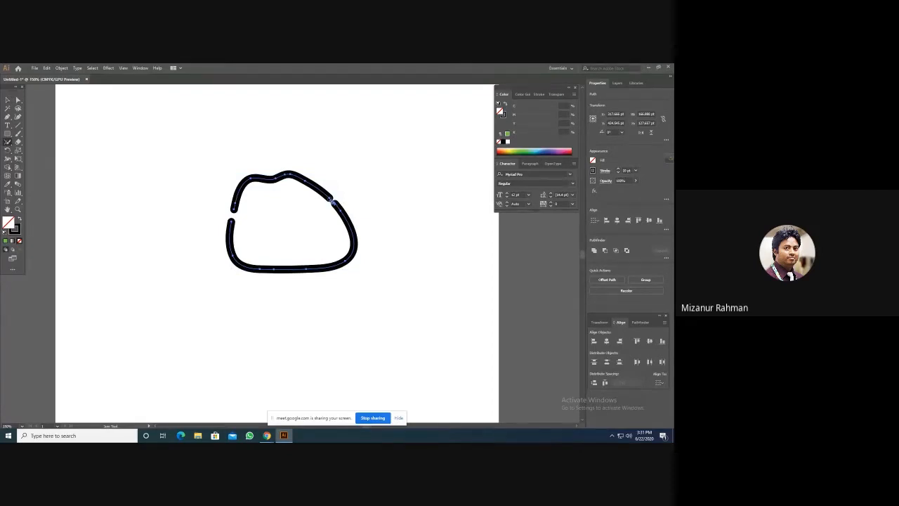
pyautogui.moveTo(331, 199); pyautogui.dragTo(308, 196)
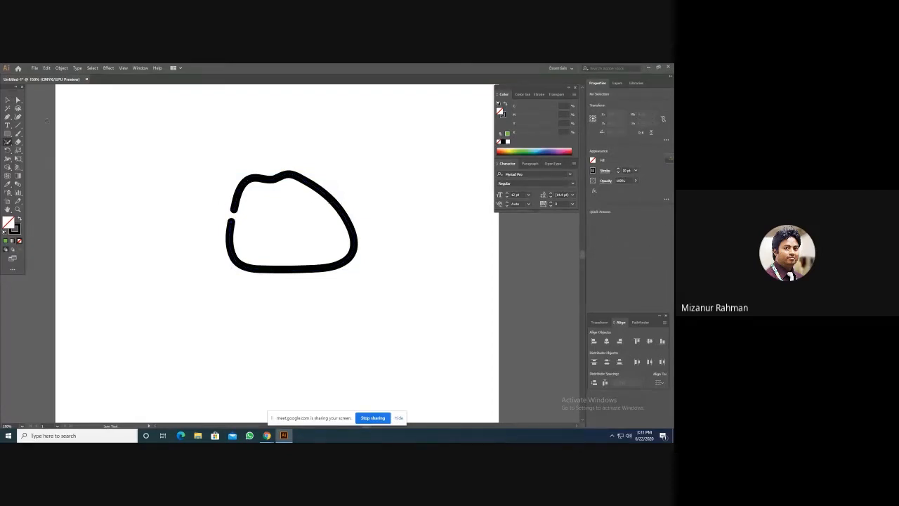
# - Select the open path, join its remaining gap on the left edge, and deselect the closed shape
pyautogui.click(8, 100)
pyautogui.moveTo(204, 203); pyautogui.dragTo(286, 223)
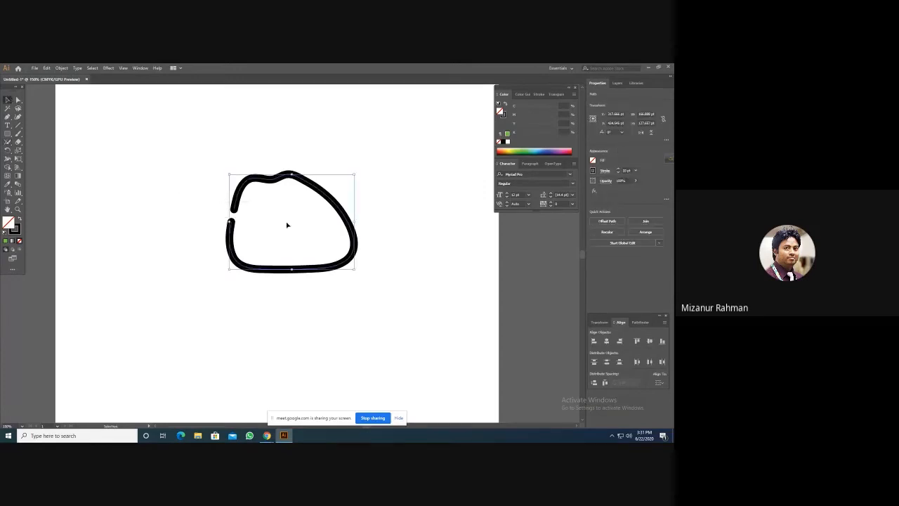
pyautogui.click(7, 142)
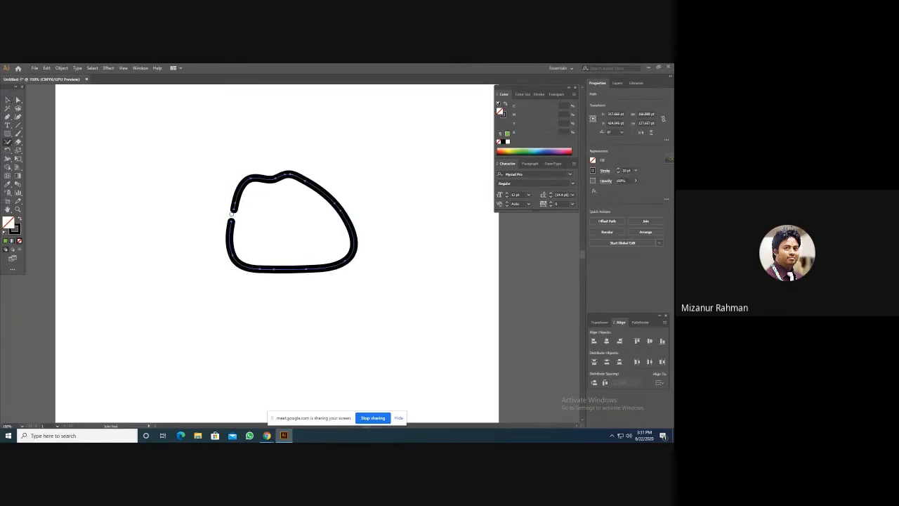
pyautogui.moveTo(233, 209); pyautogui.dragTo(231, 223)
pyautogui.click(9, 100)
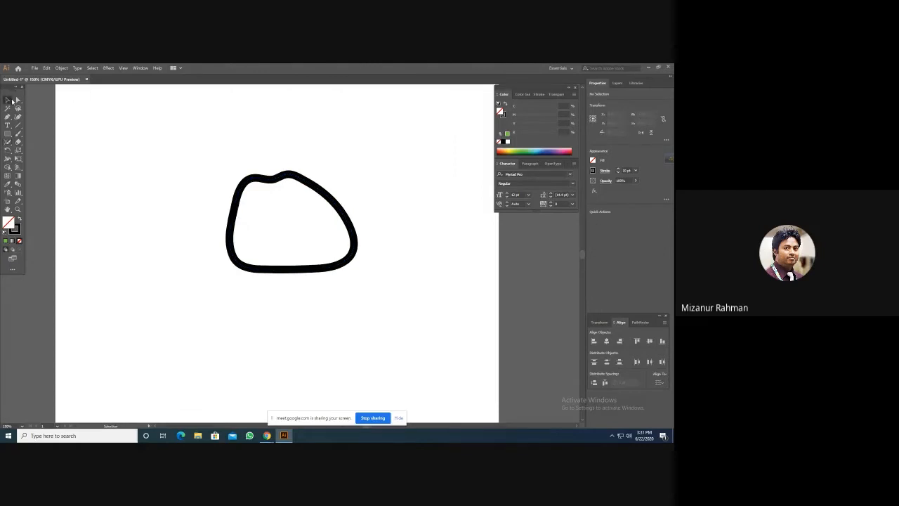
pyautogui.moveTo(222, 155); pyautogui.dragTo(321, 210)
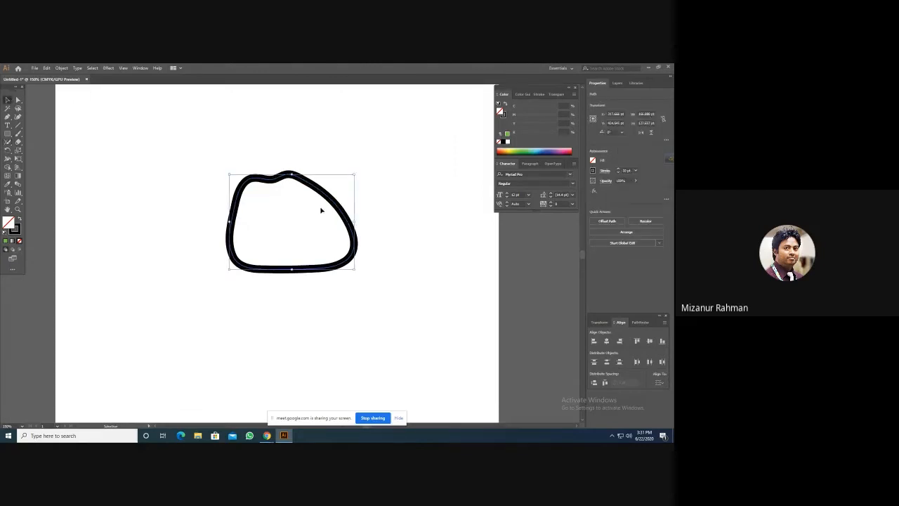
pyautogui.click(387, 188)
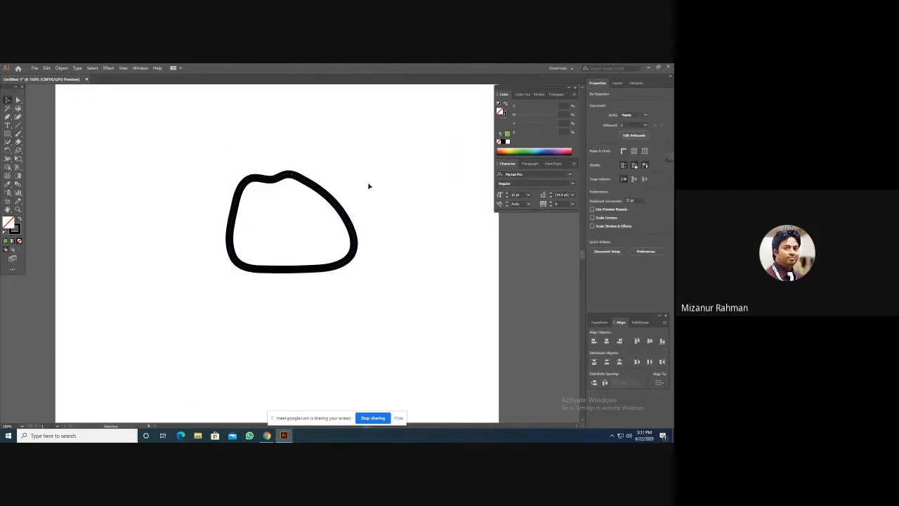
# - Cut the closed shape diagonally from lower left to upper right with the Eraser tool and move the two halves apart
pyautogui.click(7, 143)
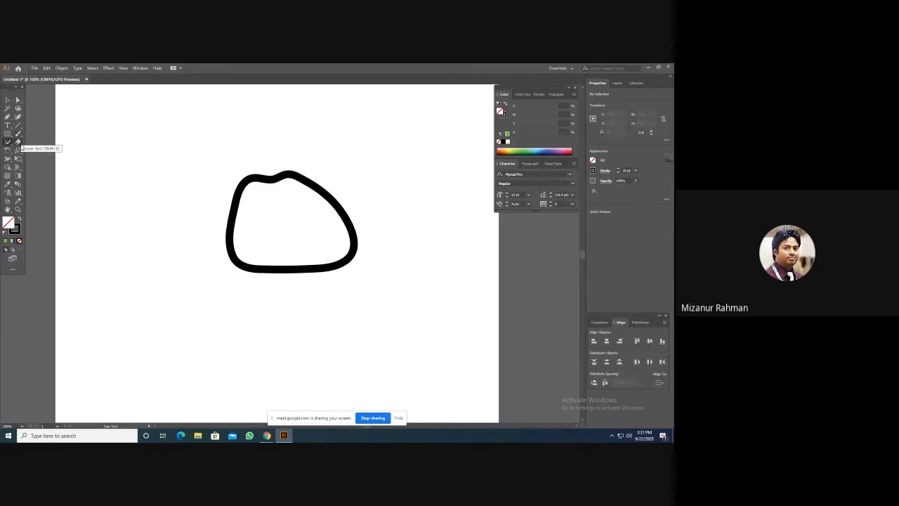
pyautogui.click(19, 143)
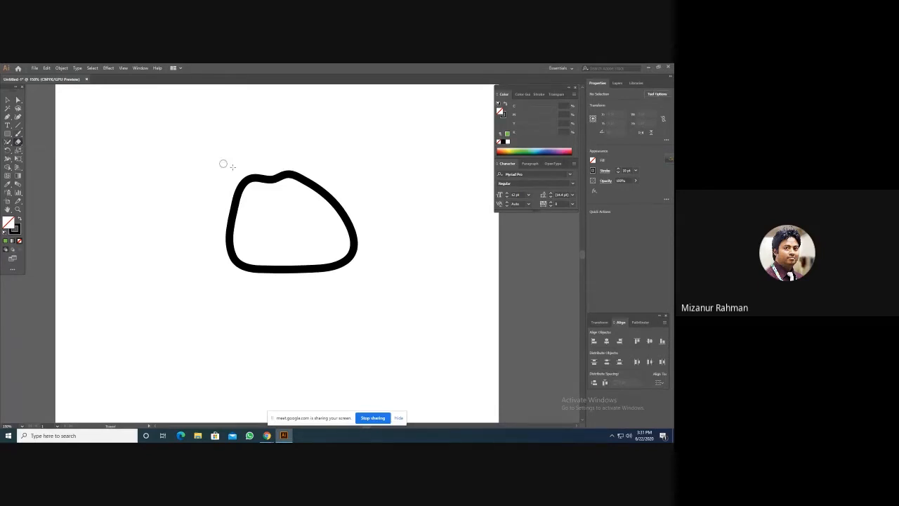
pyautogui.moveTo(198, 272)
pyautogui.mouseDown()
pyautogui.moveTo(342, 169)
pyautogui.moveTo(373, 125)
pyautogui.mouseUp()
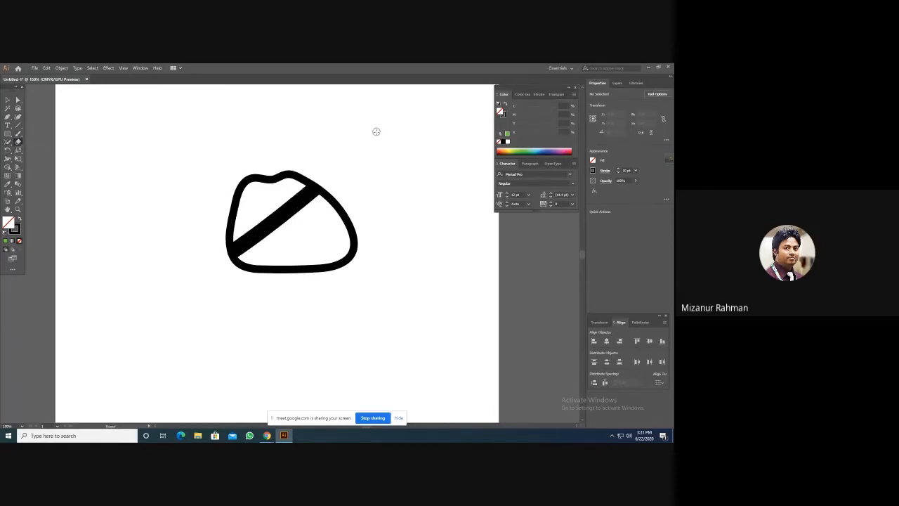
pyautogui.click(7, 100)
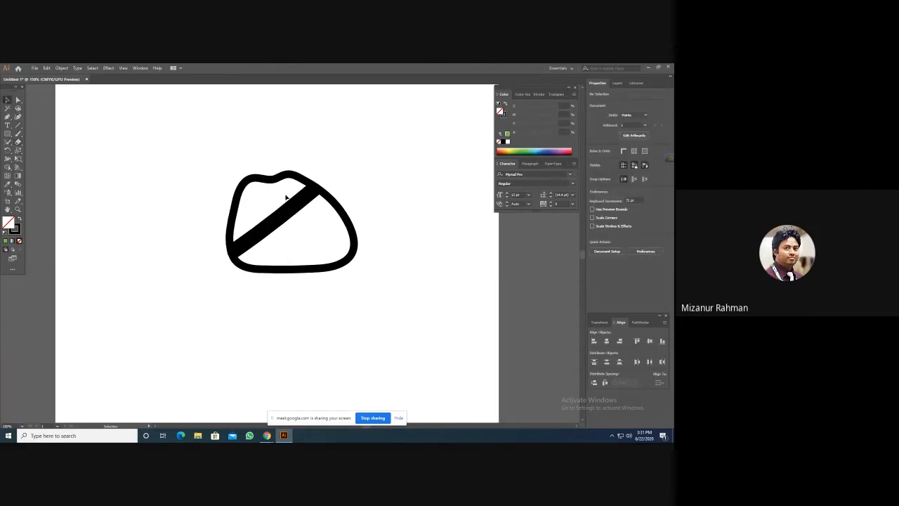
pyautogui.moveTo(309, 186); pyautogui.dragTo(270, 157)
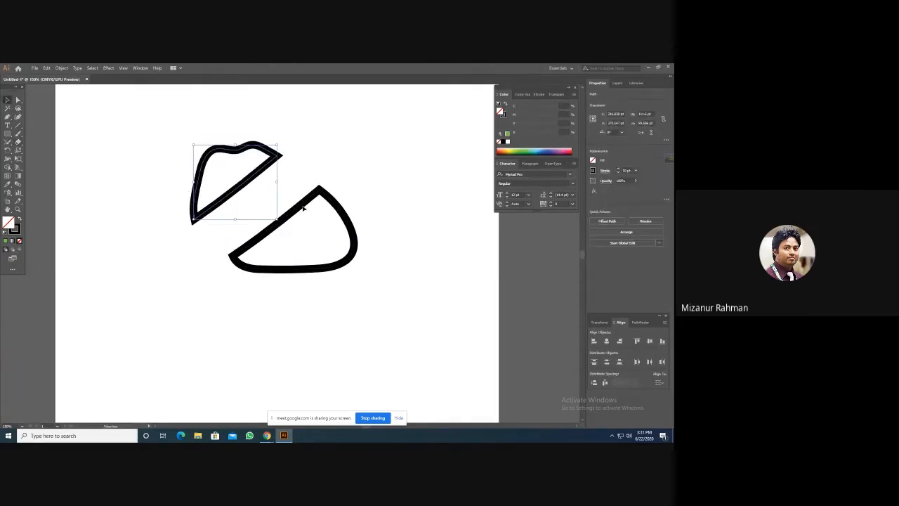
pyautogui.moveTo(303, 208); pyautogui.dragTo(332, 234)
pyautogui.click(328, 330)
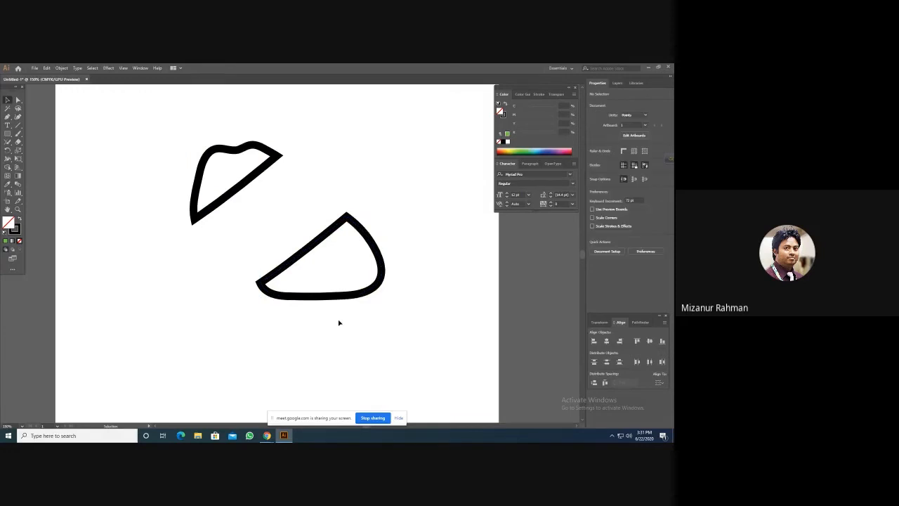
# - Split the lower-right half diagonally with the Eraser tool, move its right piece up and to the right, and deselect
pyautogui.click(18, 141)
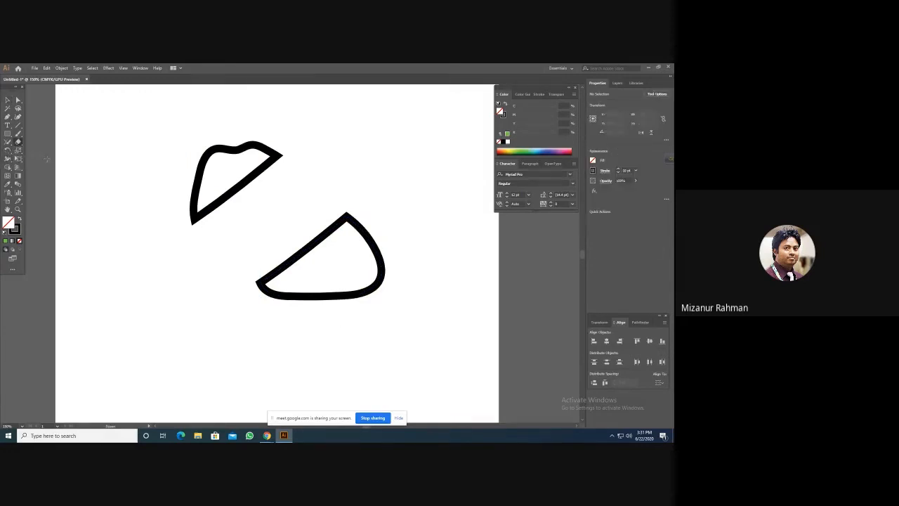
pyautogui.moveTo(274, 220); pyautogui.dragTo(402, 337)
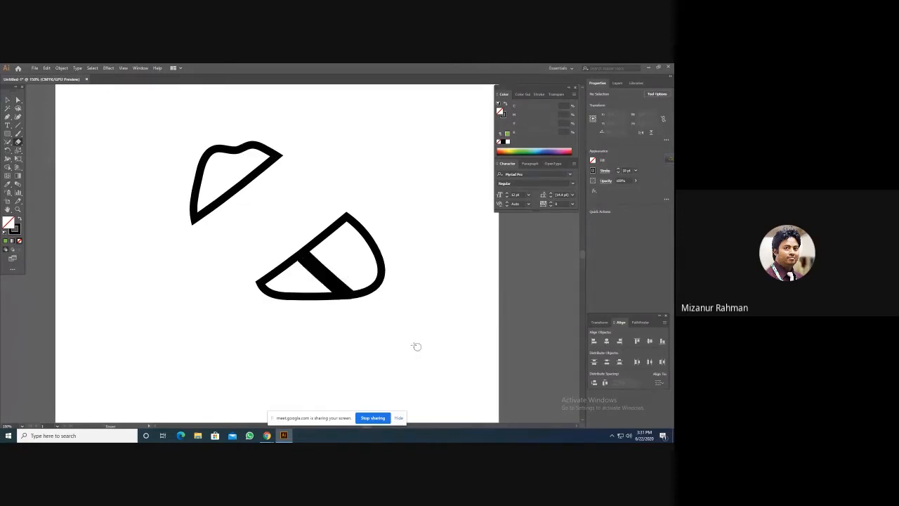
pyautogui.click(8, 99)
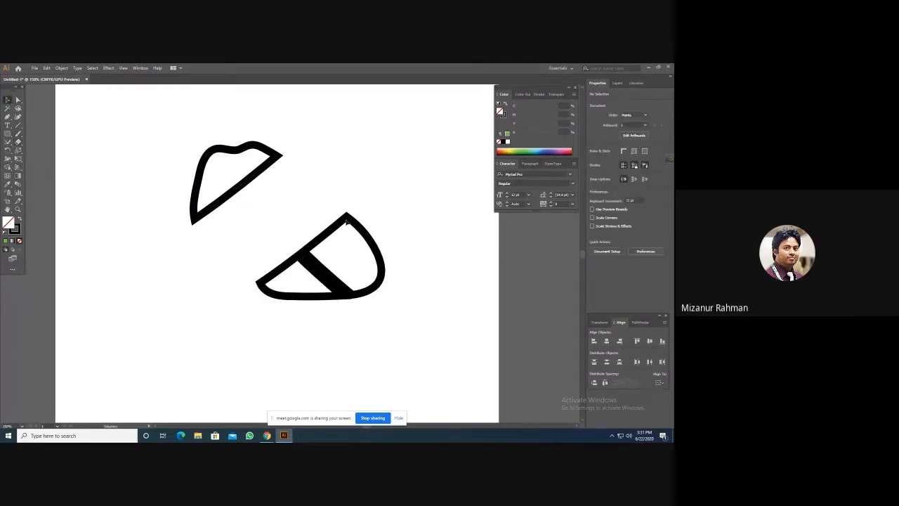
pyautogui.moveTo(348, 218); pyautogui.dragTo(359, 203)
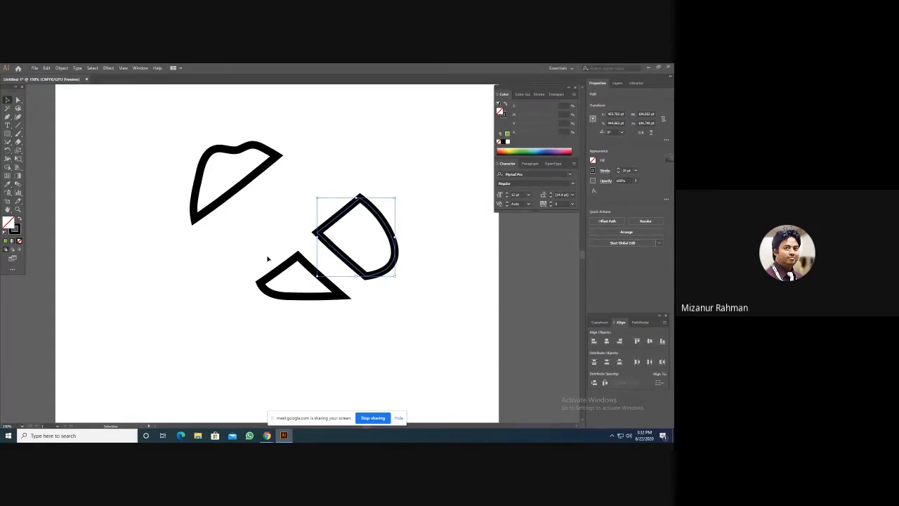
pyautogui.click(241, 185)
pyautogui.click(327, 247)
pyautogui.click(315, 274)
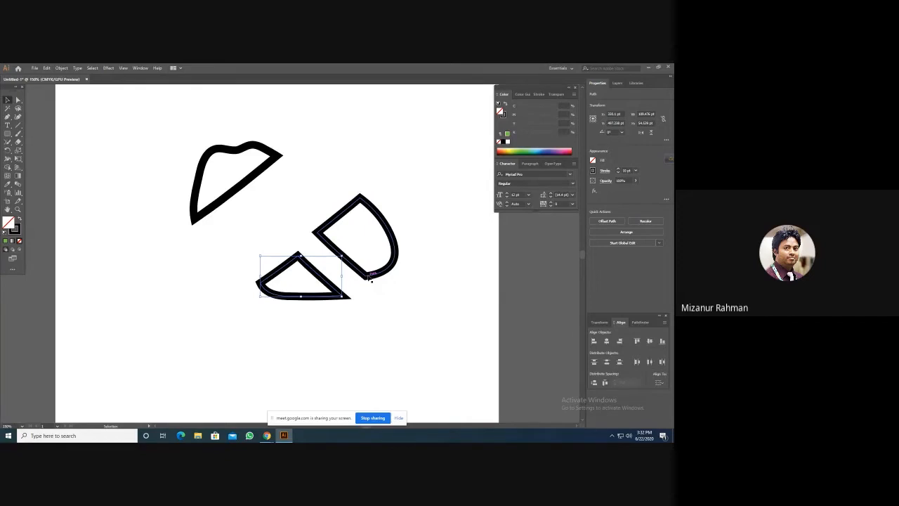
pyautogui.click(384, 311)
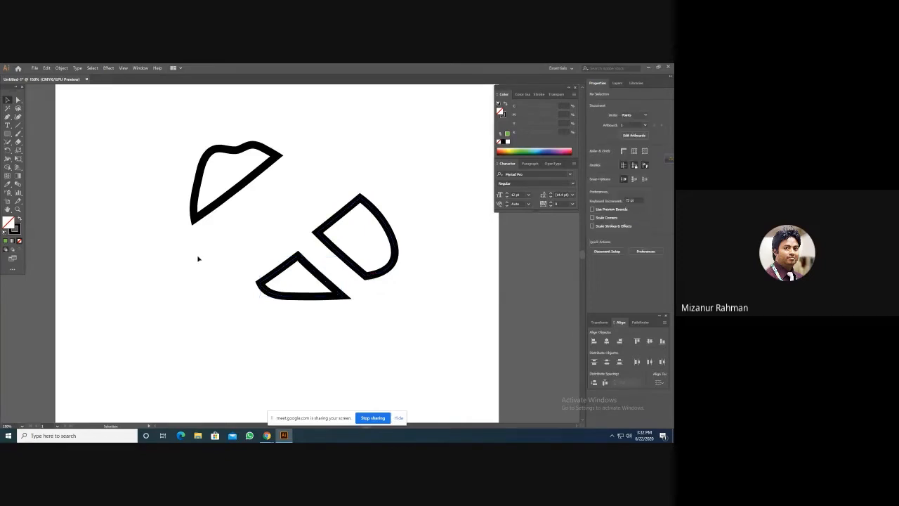
# - Cut the upper-left piece's straight diagonal edge at two points with the Scissors tool
pyautogui.click(19, 143)
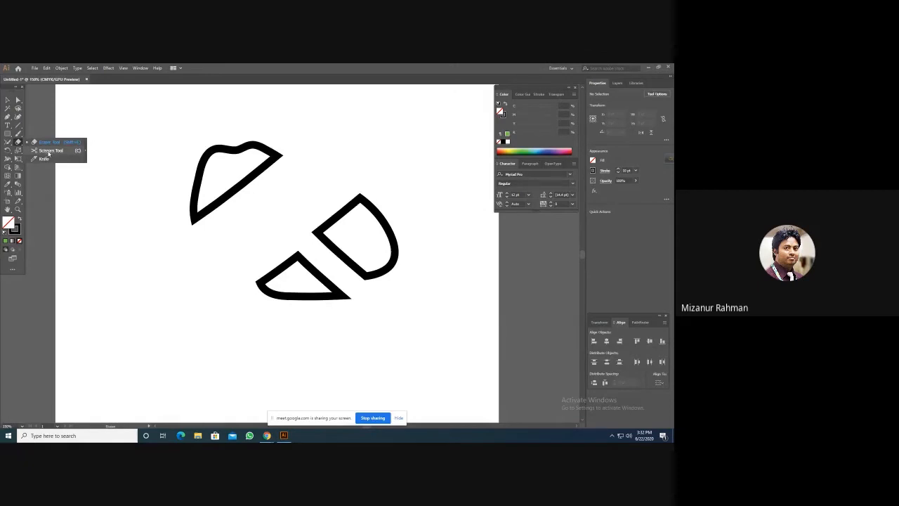
pyautogui.click(49, 151)
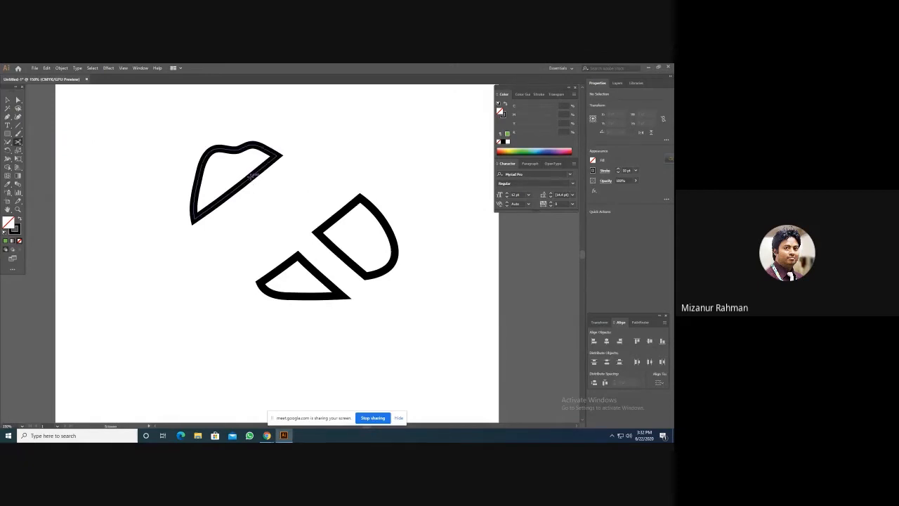
pyautogui.click(252, 175)
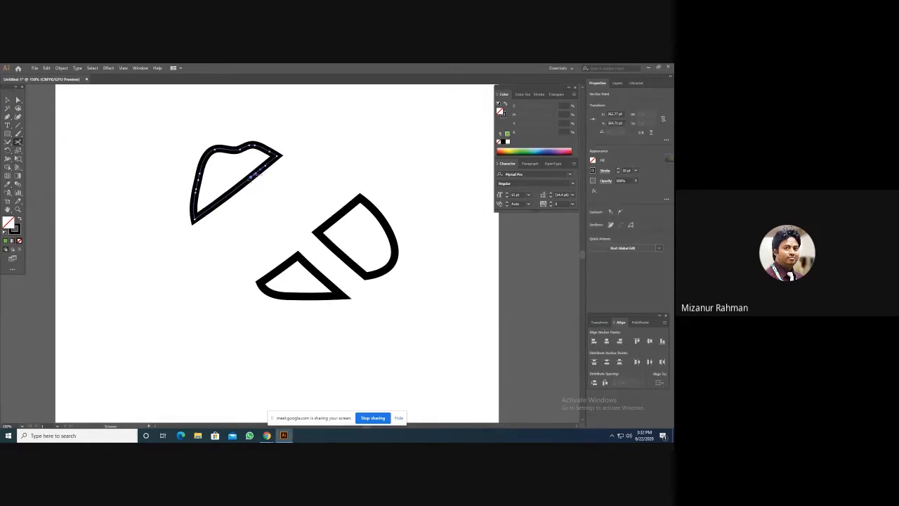
pyautogui.click(216, 204)
pyautogui.click(218, 202)
# - Try pulling the cut segment of the diagonal edge outward with Direct Selection, and undo the change
pyautogui.press('a')
pyautogui.click(239, 198)
pyautogui.click(239, 197)
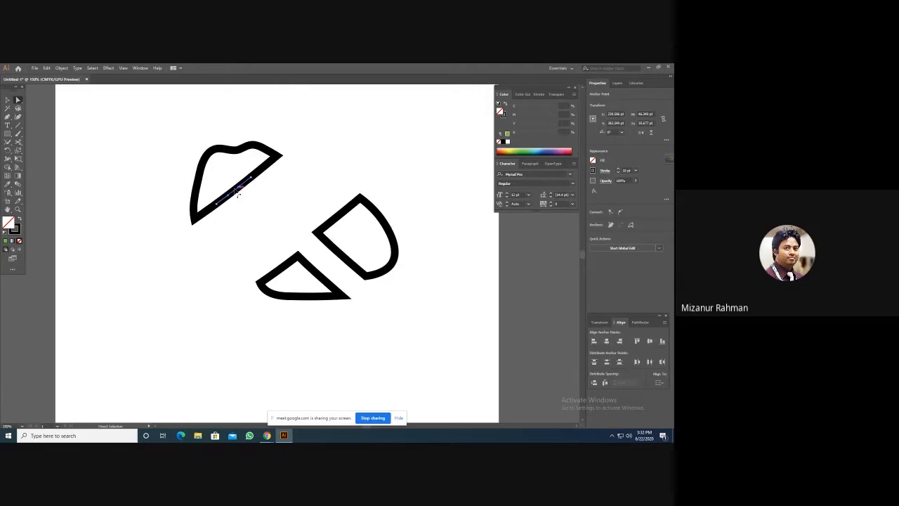
pyautogui.moveTo(238, 195); pyautogui.dragTo(281, 213)
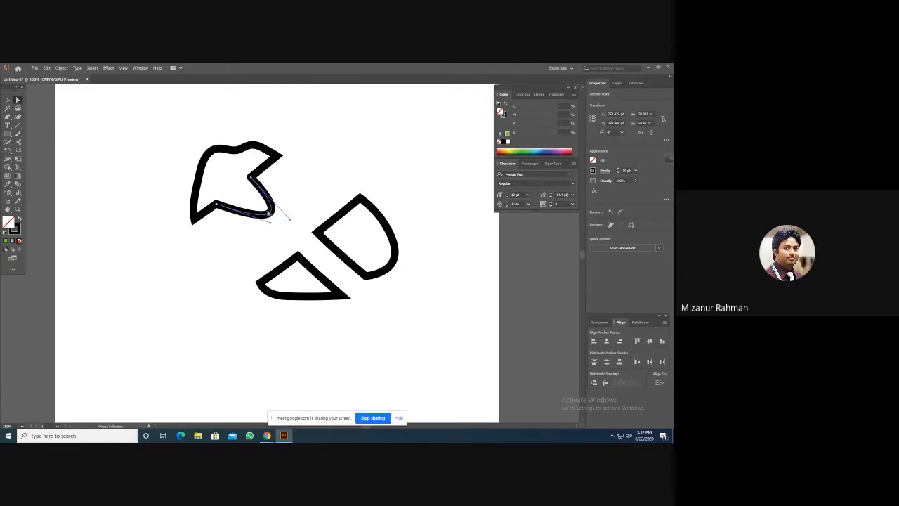
pyautogui.press('v')
pyautogui.hotkey('ctrl', 'z')
pyautogui.hotkey('ctrl', 'z')
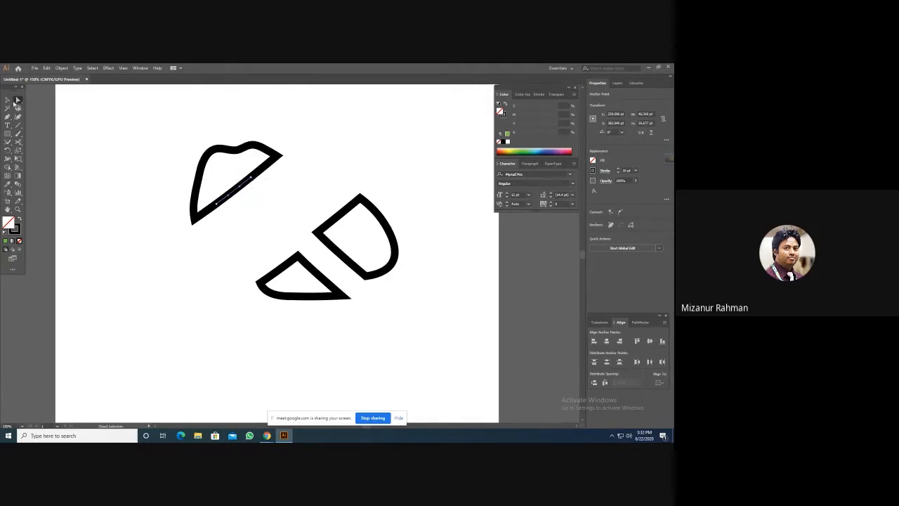
# - Try moving the cut segment of the diagonal edge down and away from the upper-left piece, and undo the change
pyautogui.press('v')
pyautogui.moveTo(237, 188); pyautogui.dragTo(255, 224)
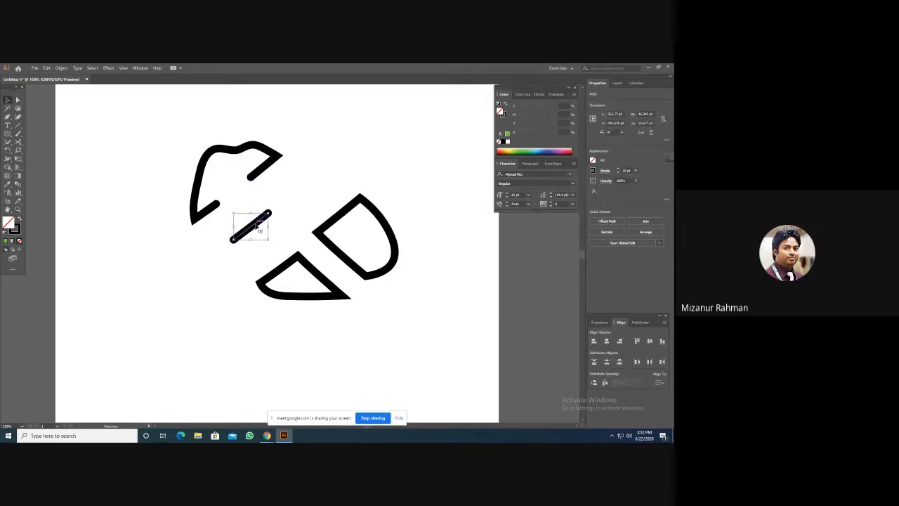
pyautogui.hotkey('ctrl', 'z')
pyautogui.hotkey('ctrl', 'z')
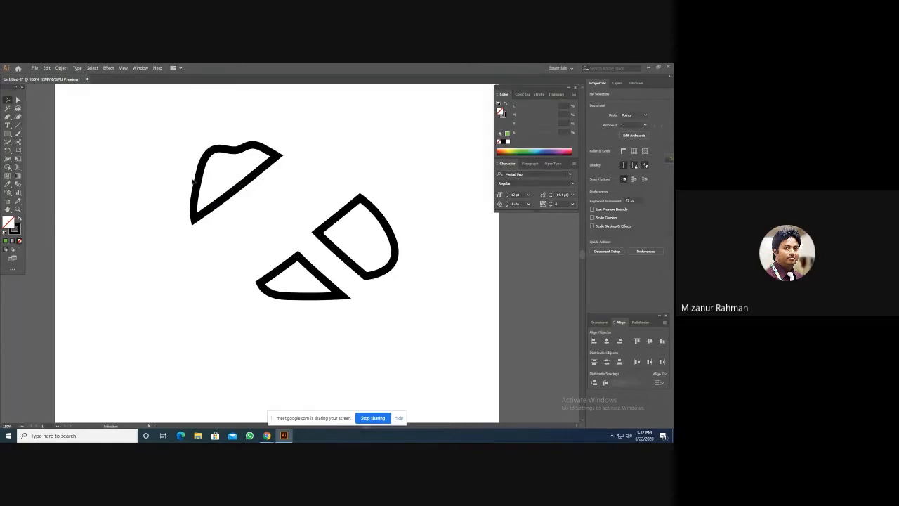
# - Cut the upper-left piece at its wavy top and its left side with the Scissors tool, select its segments, and deselect
pyautogui.click(17, 142)
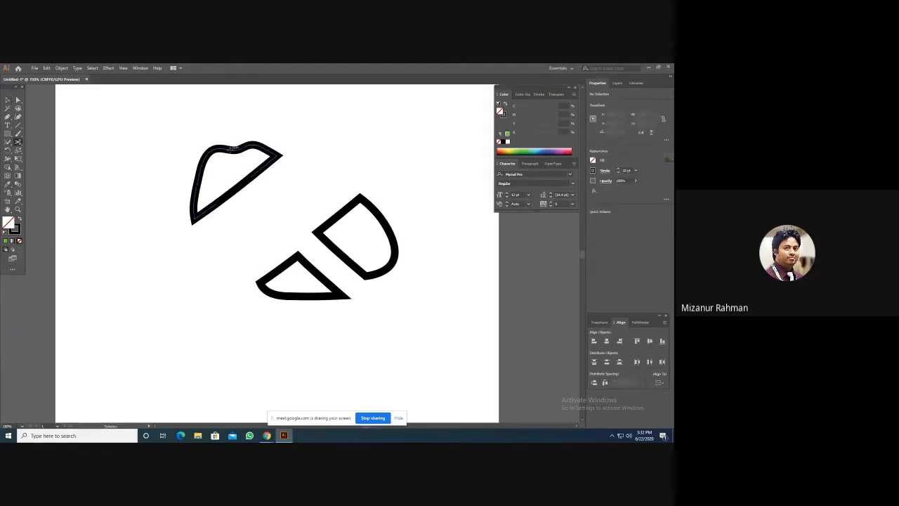
pyautogui.moveTo(233, 148); pyautogui.dragTo(232, 151)
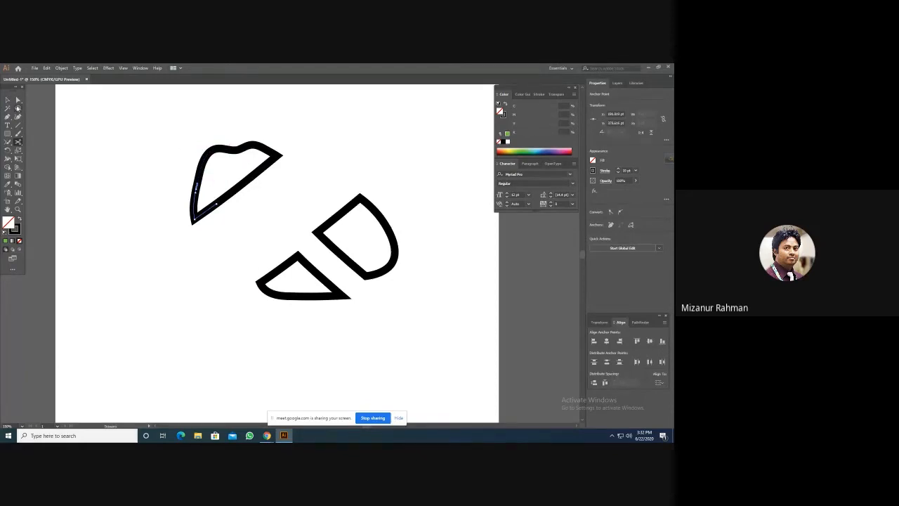
pyautogui.press('a')
pyautogui.click(207, 155)
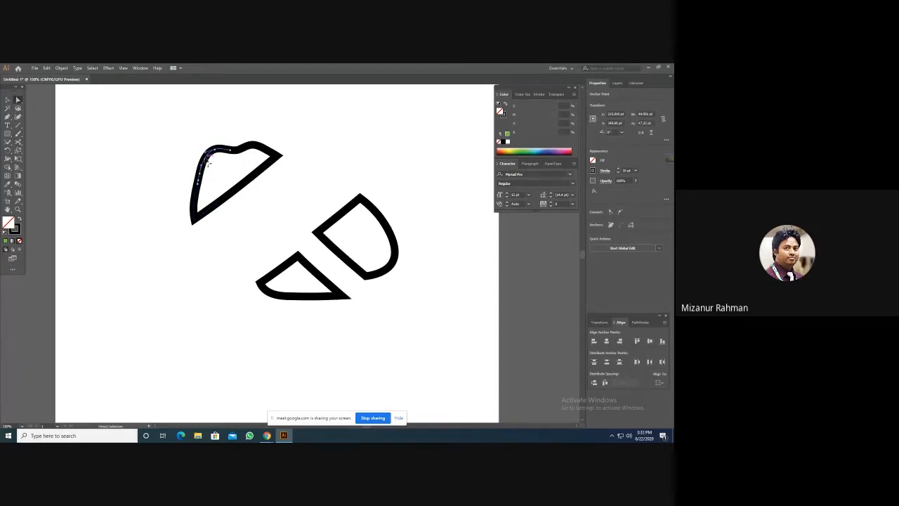
pyautogui.moveTo(147, 121); pyautogui.dragTo(296, 241)
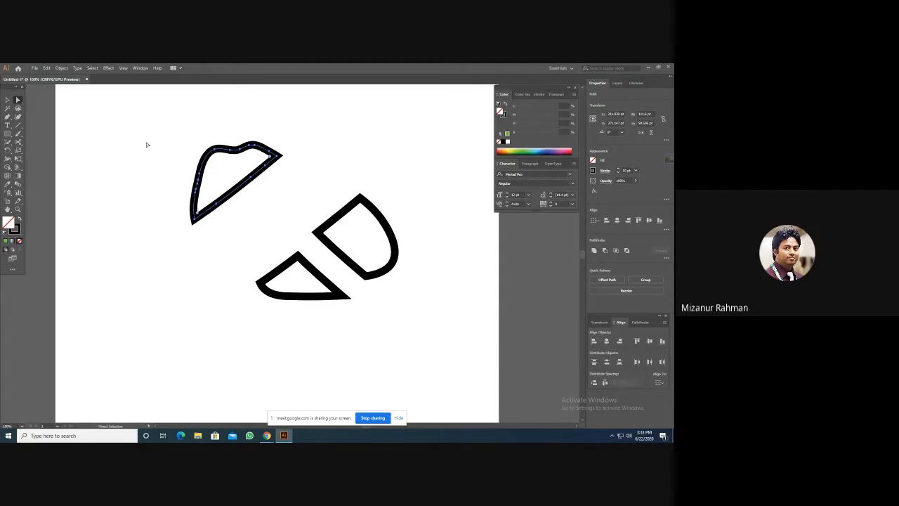
pyautogui.click(7, 118)
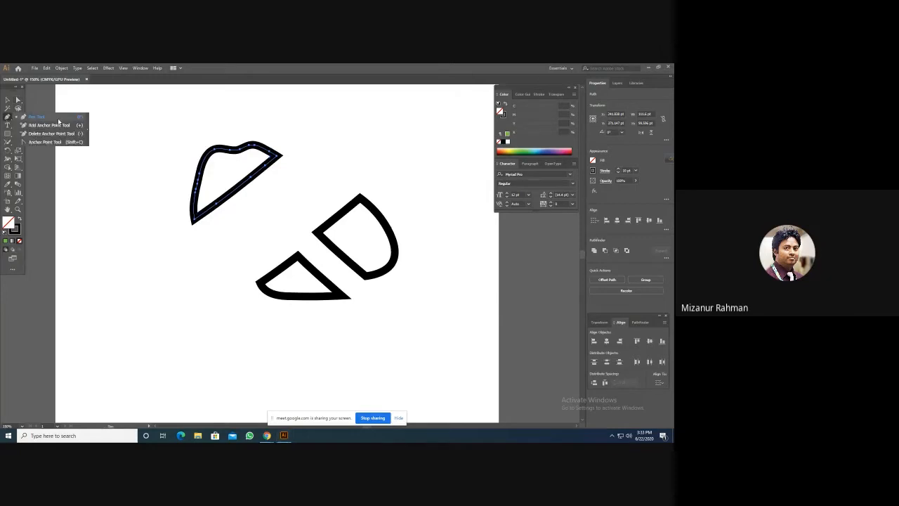
pyautogui.click(7, 100)
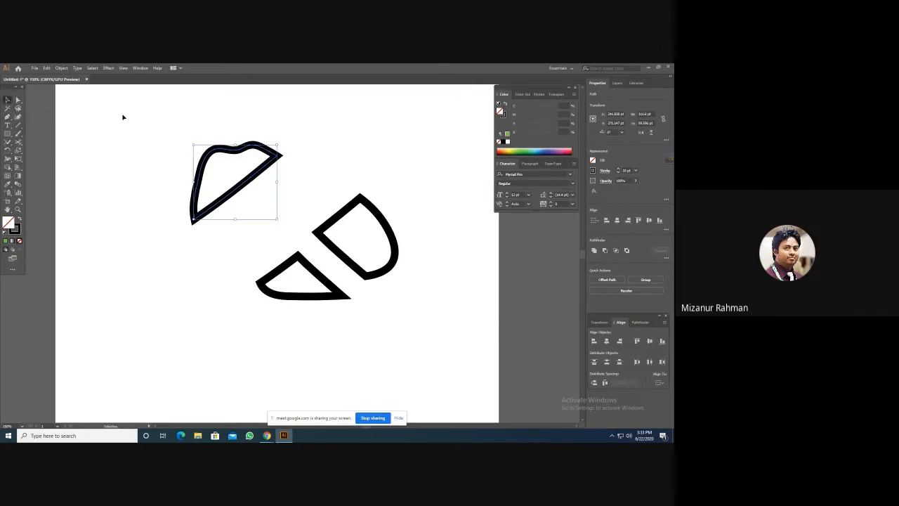
pyautogui.click(122, 117)
# - Try deleting part of the right-hand piece's curved edge with Direct Selection, and undo the deletion
pyautogui.click(18, 100)
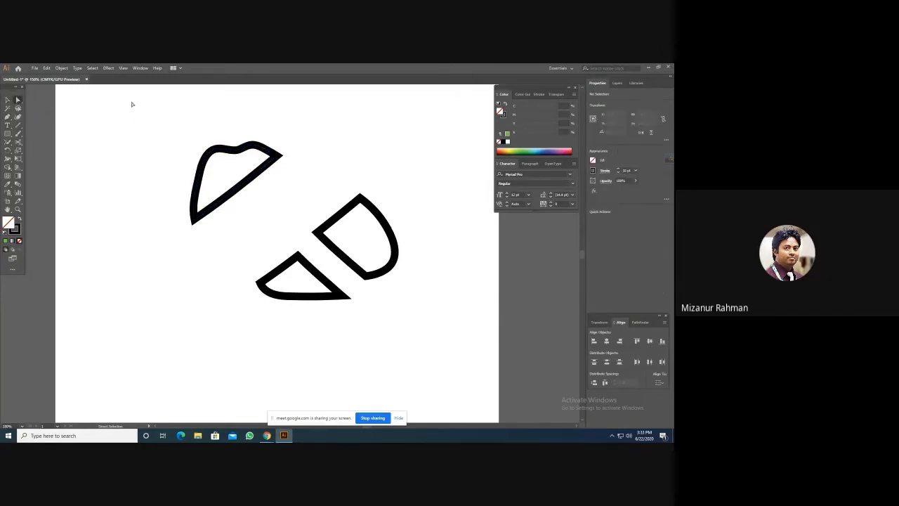
pyautogui.click(351, 202)
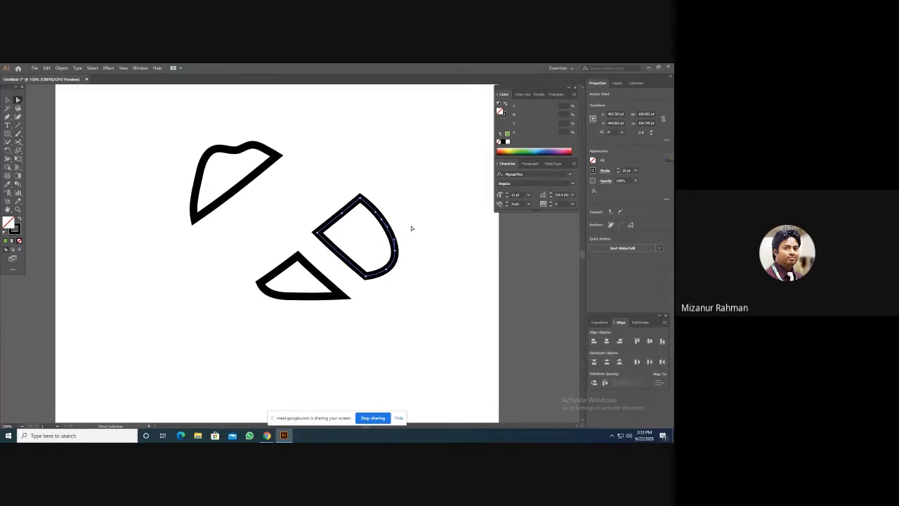
pyautogui.press('Delete')
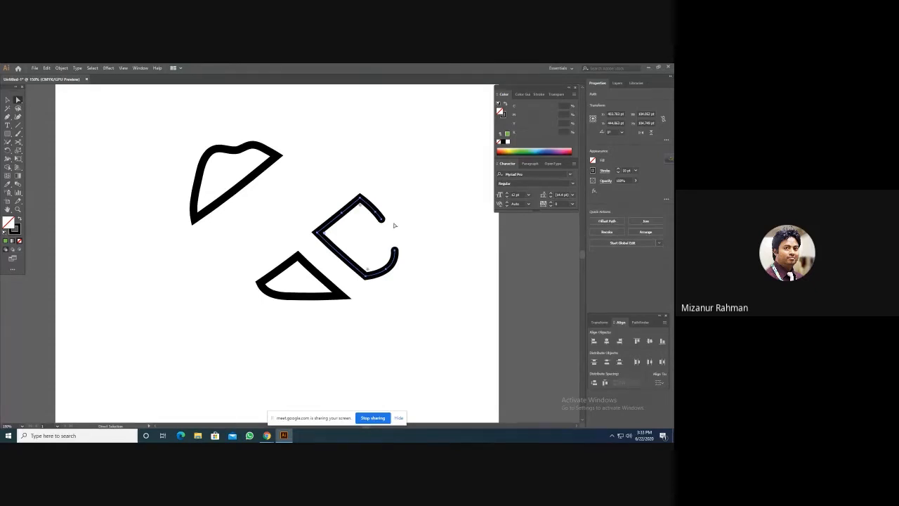
pyautogui.hotkey('ctrl', 'z')
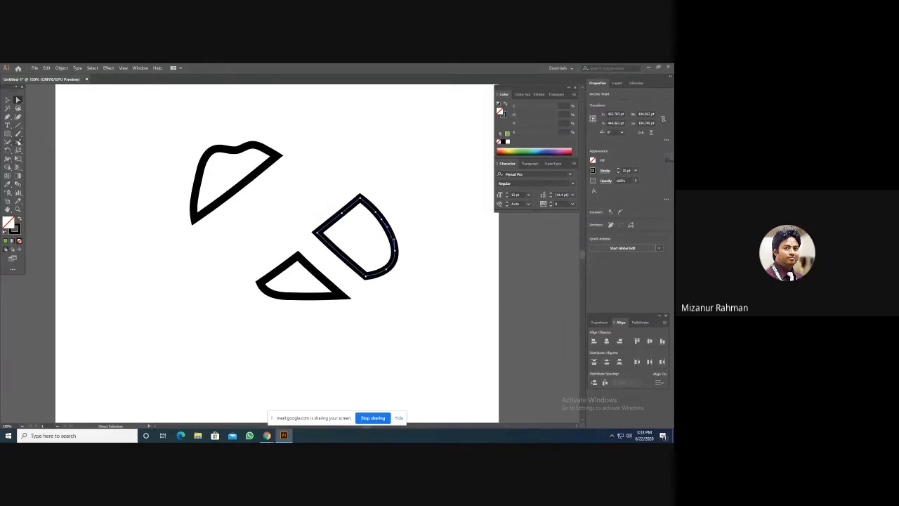
# - Cut the right-hand piece's curved edge at two points with the Scissors tool
pyautogui.click(19, 142)
pyautogui.click(392, 230)
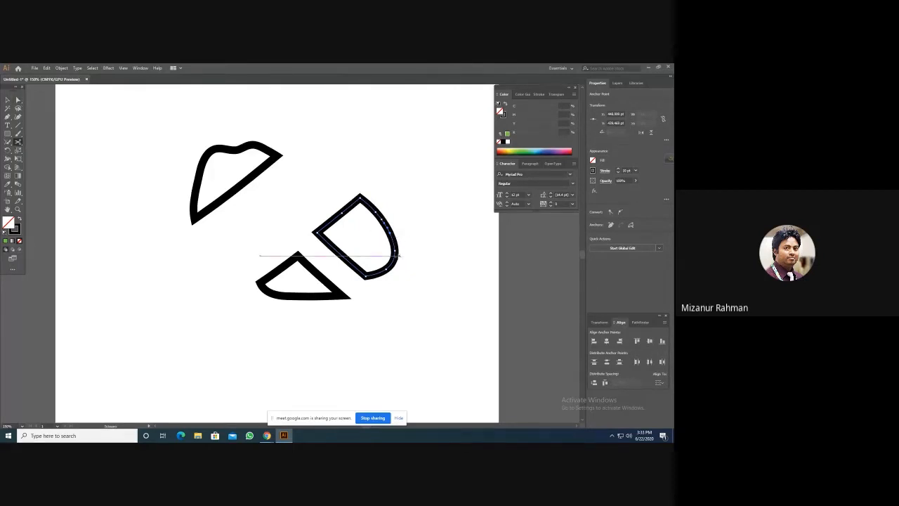
pyautogui.click(396, 255)
pyautogui.press('a')
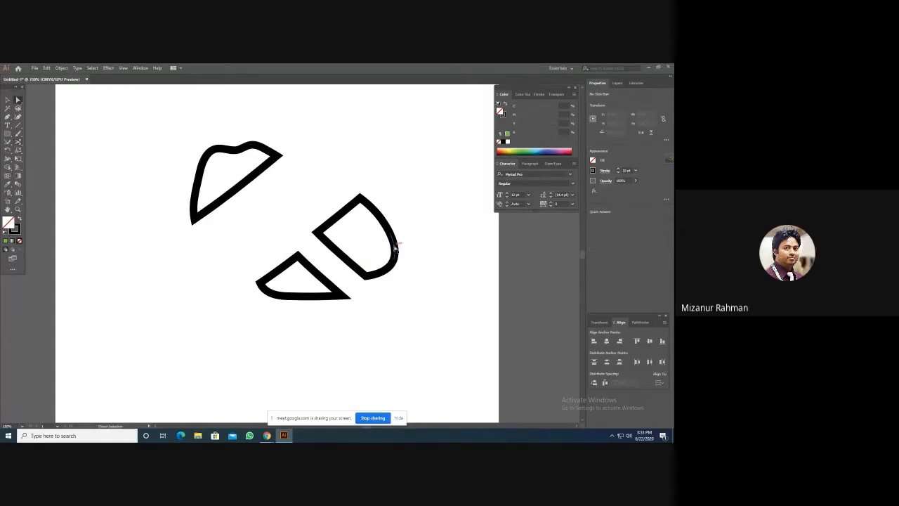
# - Try deleting the cut segment of the curved edge and joining the open ends, undo the change, and deselect
pyautogui.click(394, 245)
pyautogui.press('Delete')
pyautogui.hotkey('ctrl', 'j')
pyautogui.hotkey('ctrl', 'z')
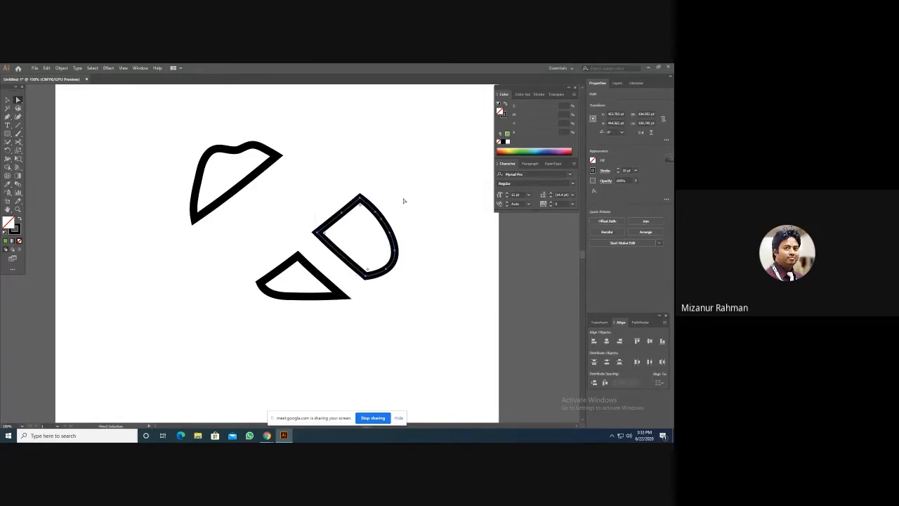
pyautogui.click(403, 201)
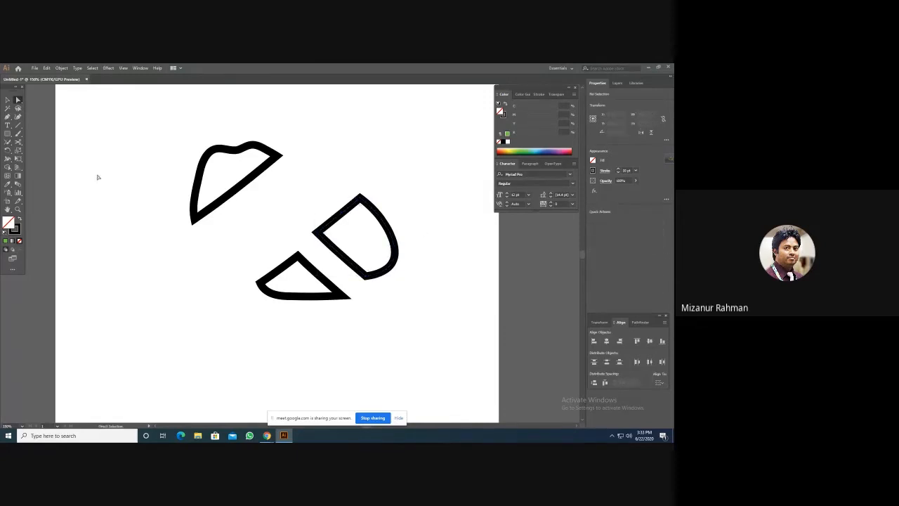
# - Draw a Knife stroke at the upper-left piece's pointed corner, and move the corner part up and to the right
pyautogui.click(18, 142)
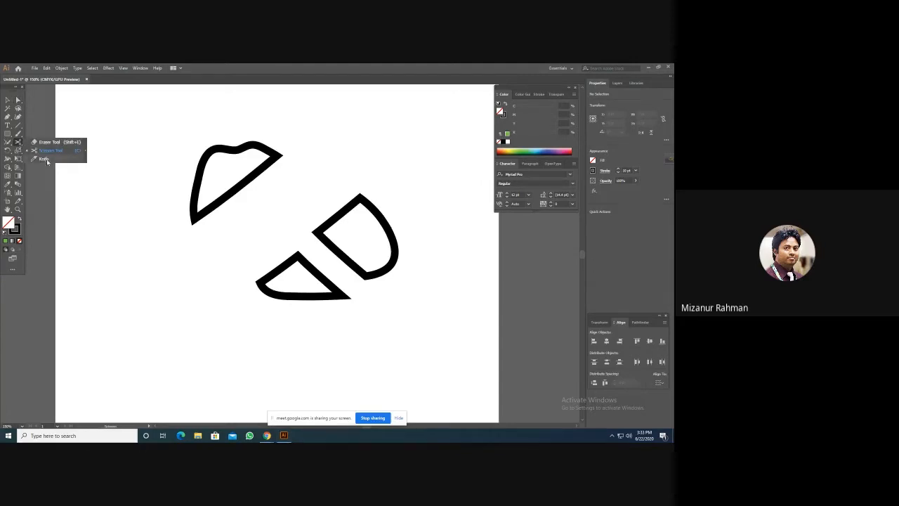
pyautogui.click(46, 160)
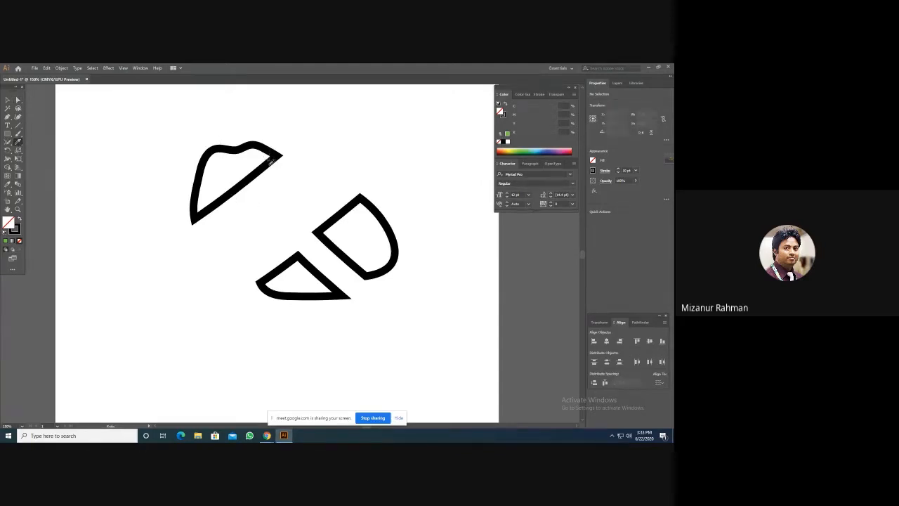
pyautogui.moveTo(272, 156); pyautogui.dragTo(258, 178)
pyautogui.click(8, 100)
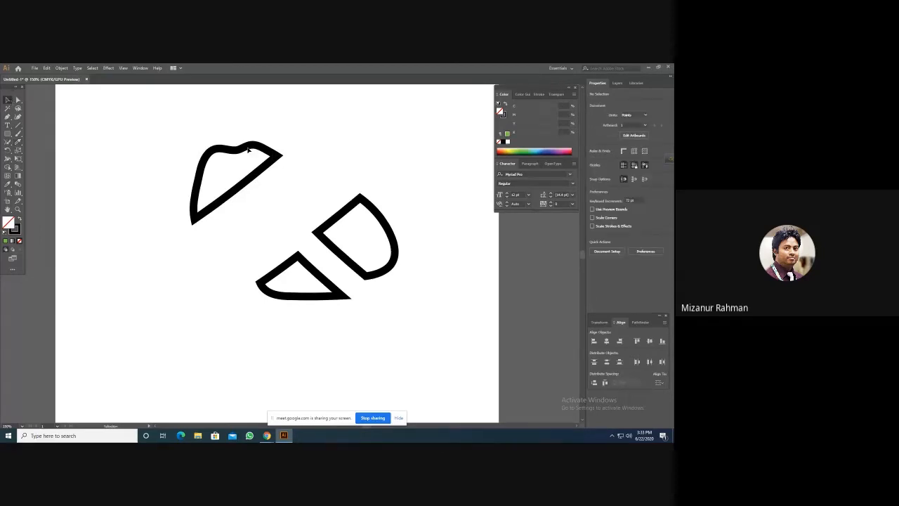
pyautogui.moveTo(247, 149); pyautogui.dragTo(293, 128)
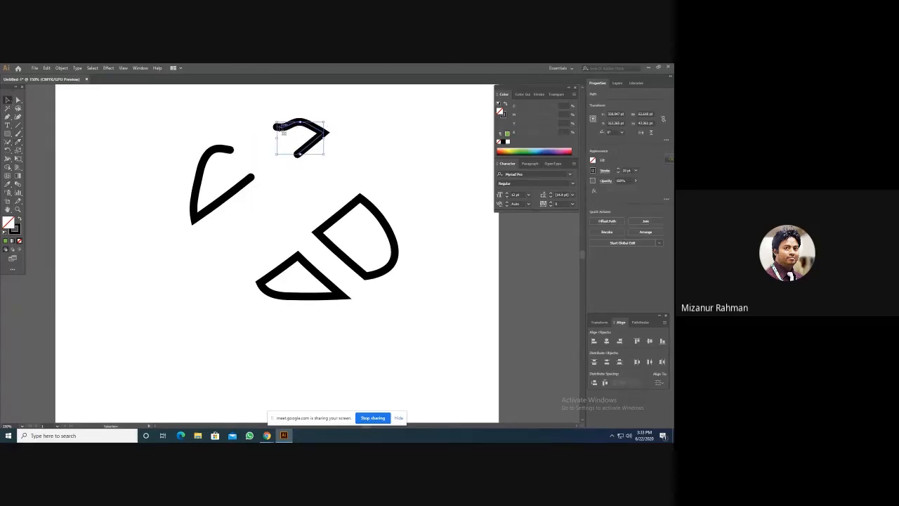
# - Select all the cut pieces on the artboard and delete them
pyautogui.click(354, 202)
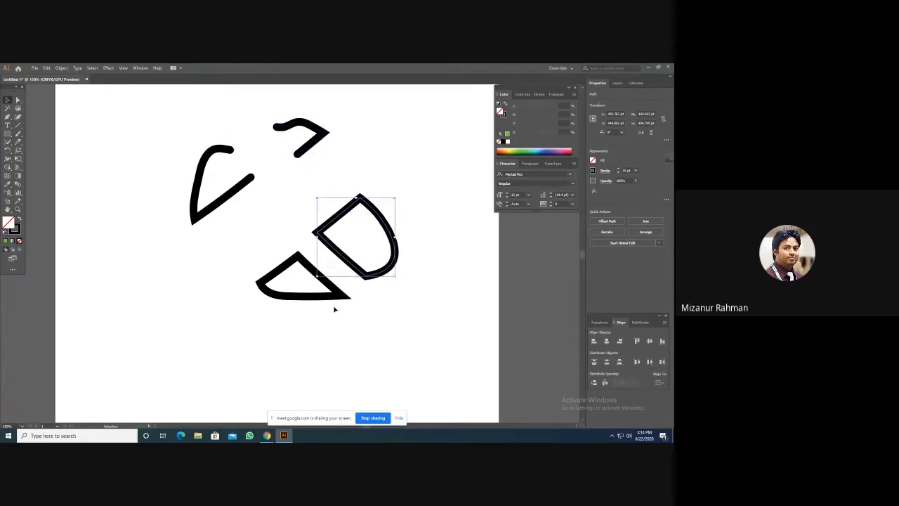
pyautogui.click(238, 122)
pyautogui.moveTo(176, 121); pyautogui.dragTo(393, 331)
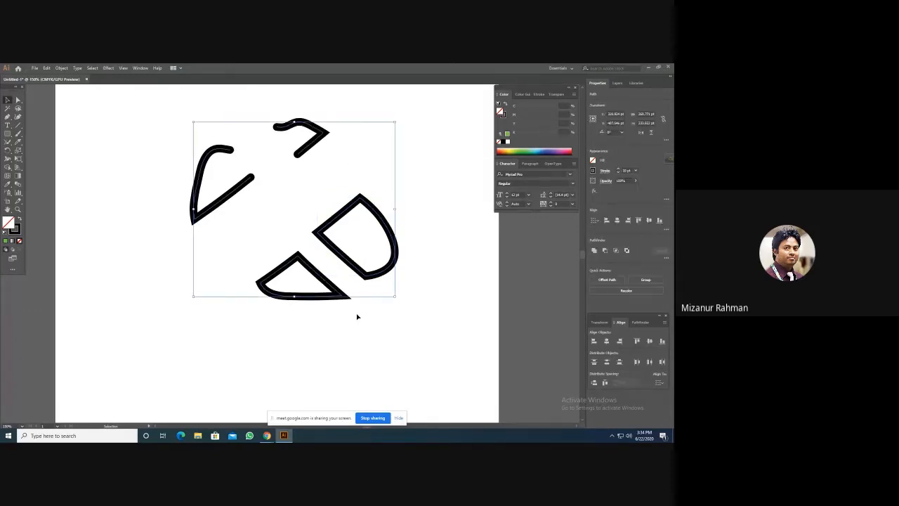
pyautogui.press('Delete')
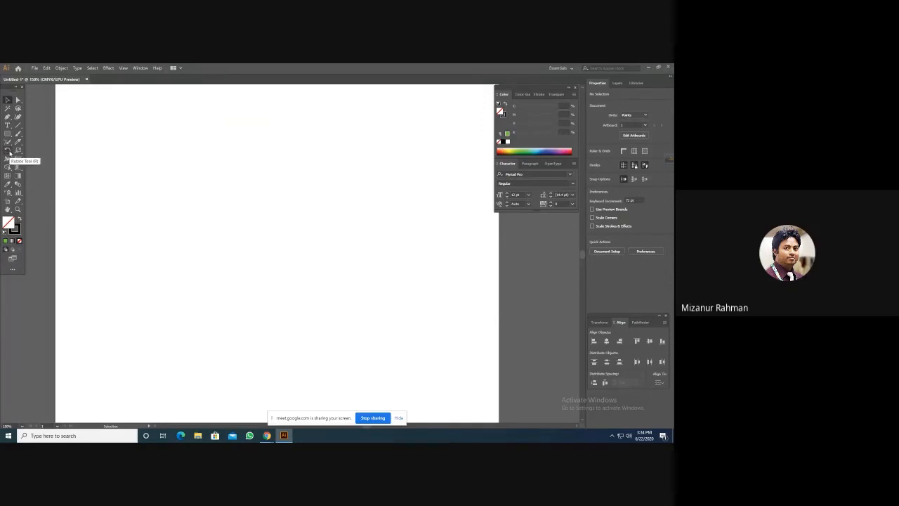
# - Draw a square about 131 pt wide with the Rectangle tool, using no fill and a purple stroke
pyautogui.click(8, 152)
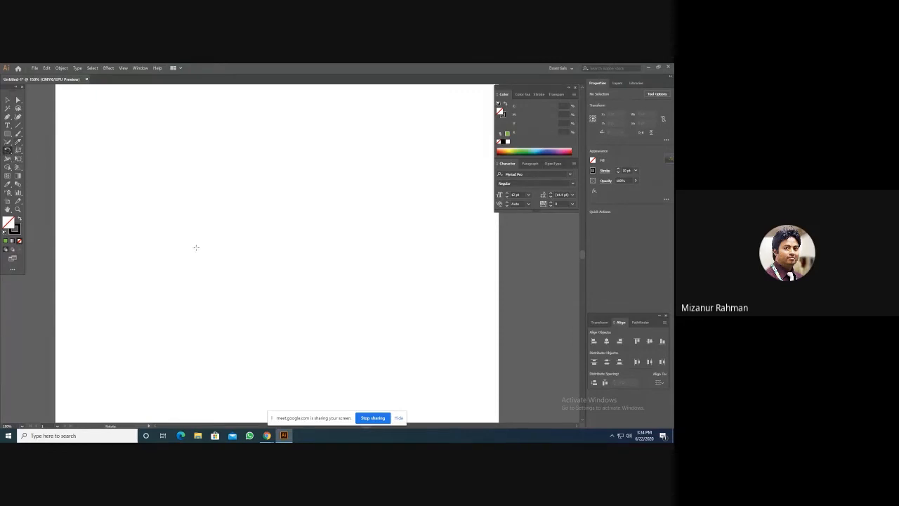
pyautogui.click(7, 134)
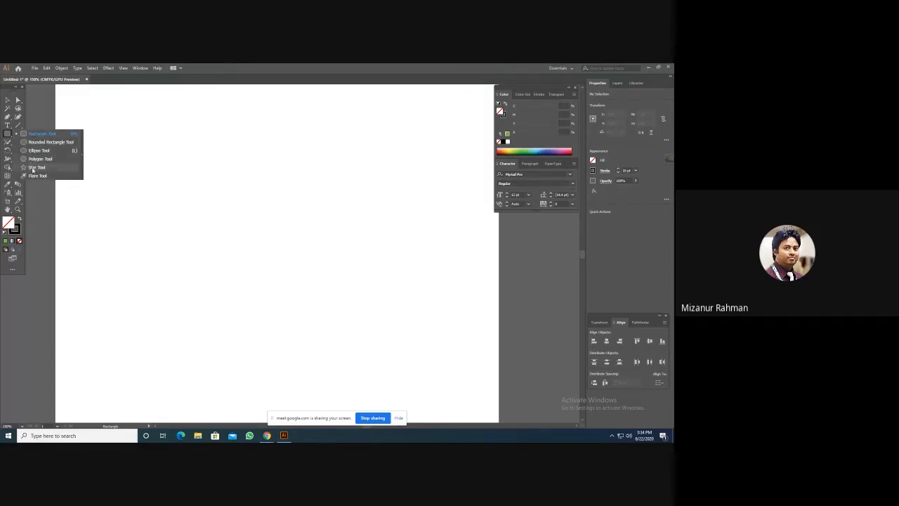
pyautogui.click(35, 134)
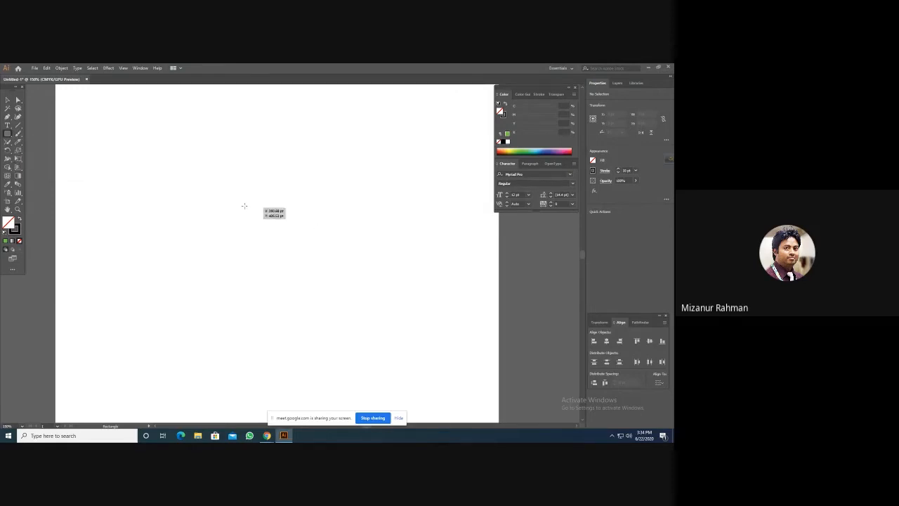
pyautogui.click(5, 240)
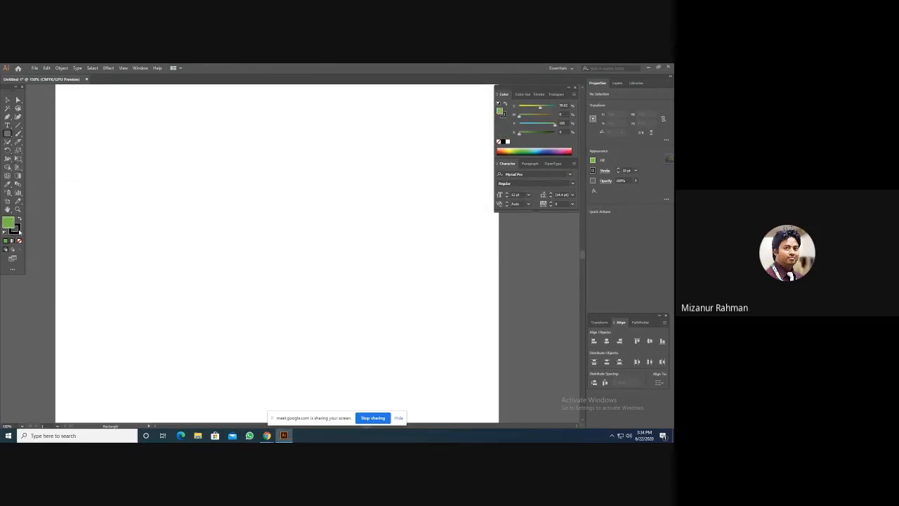
pyautogui.click(19, 240)
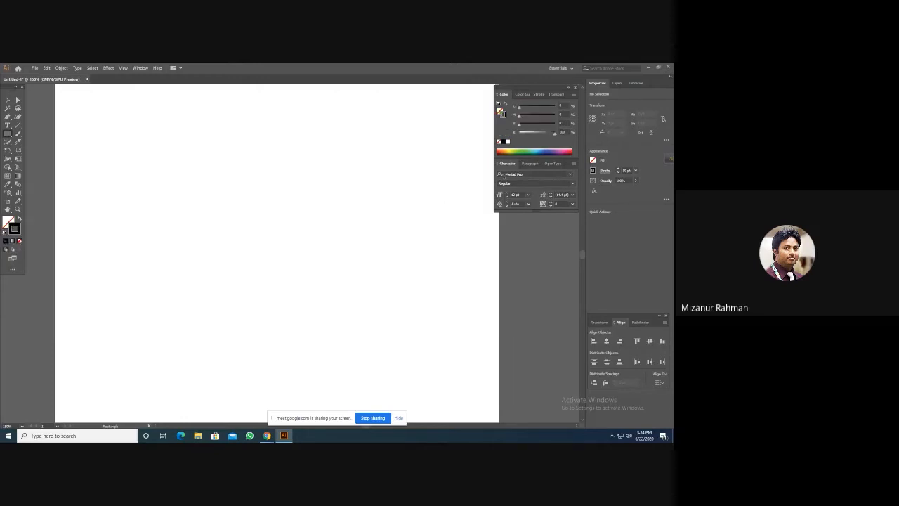
pyautogui.click(563, 148)
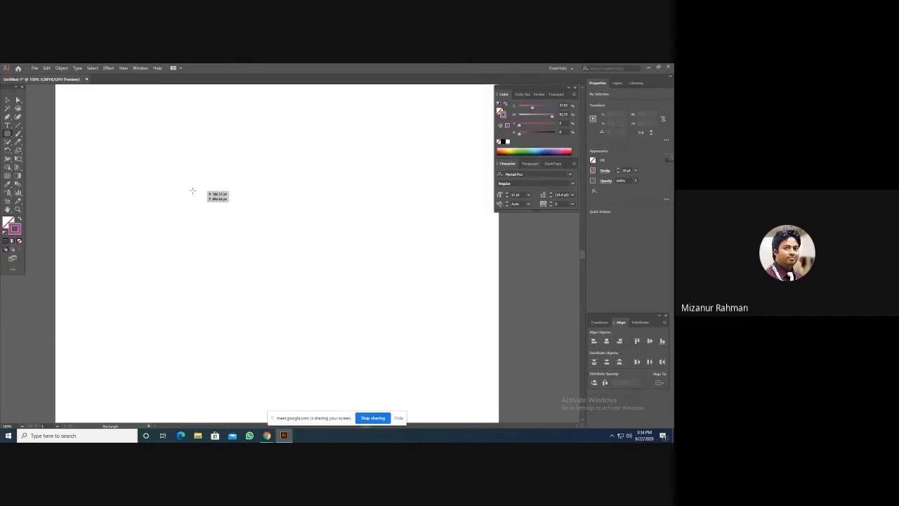
pyautogui.moveTo(190, 188); pyautogui.dragTo(294, 288)
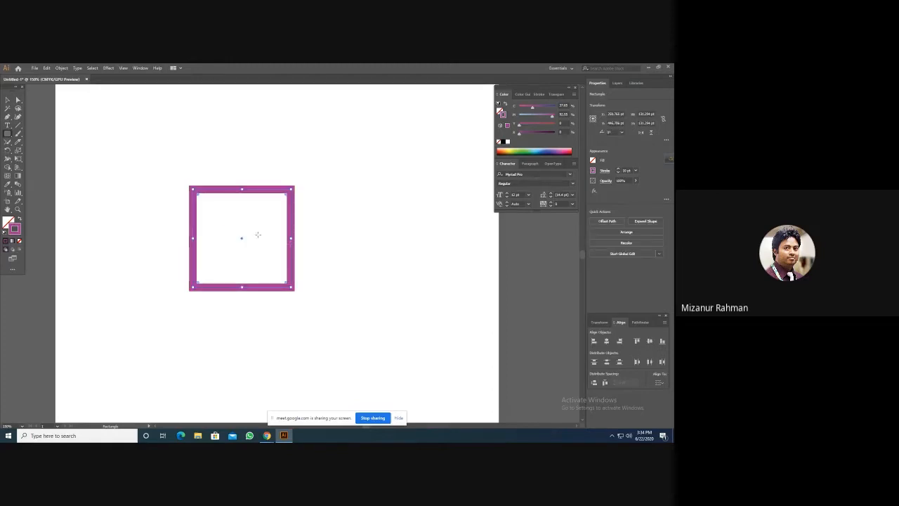
# - Reduce the square's stroke weight to 2 pt and deselect it
pyautogui.click(618, 173)
pyautogui.click(618, 173)
pyautogui.click(618, 172)
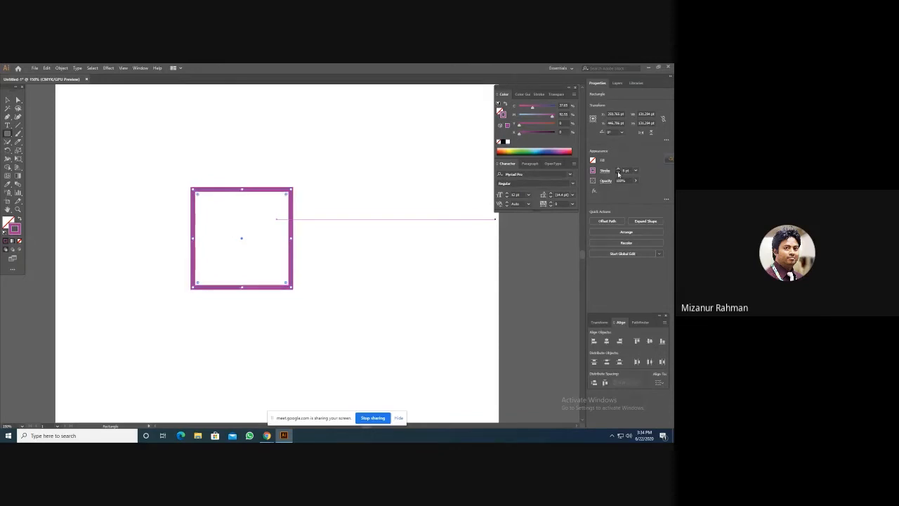
pyautogui.click(618, 173)
pyautogui.click(619, 173)
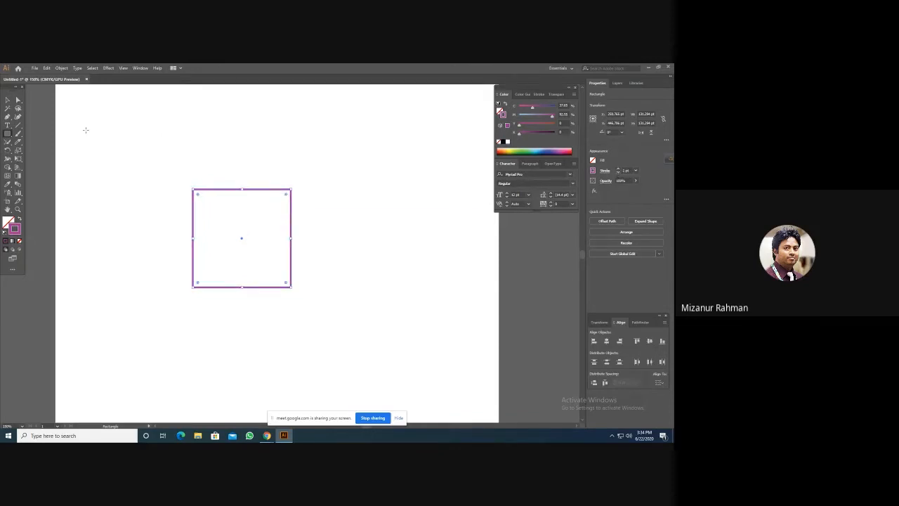
pyautogui.press('v')
pyautogui.click(247, 167)
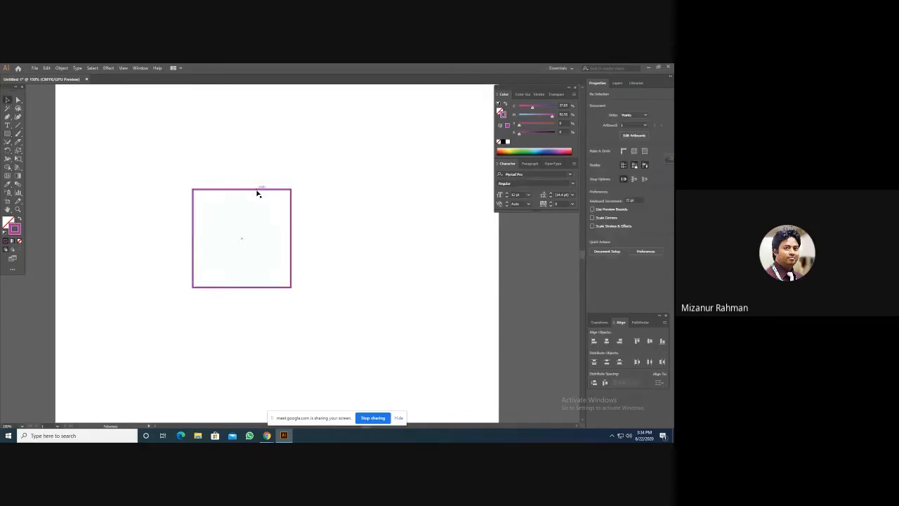
# - Rotate the purple square freehand around its centre with the Rotate tool, leaving it tilted, and deselect it
pyautogui.click(257, 193)
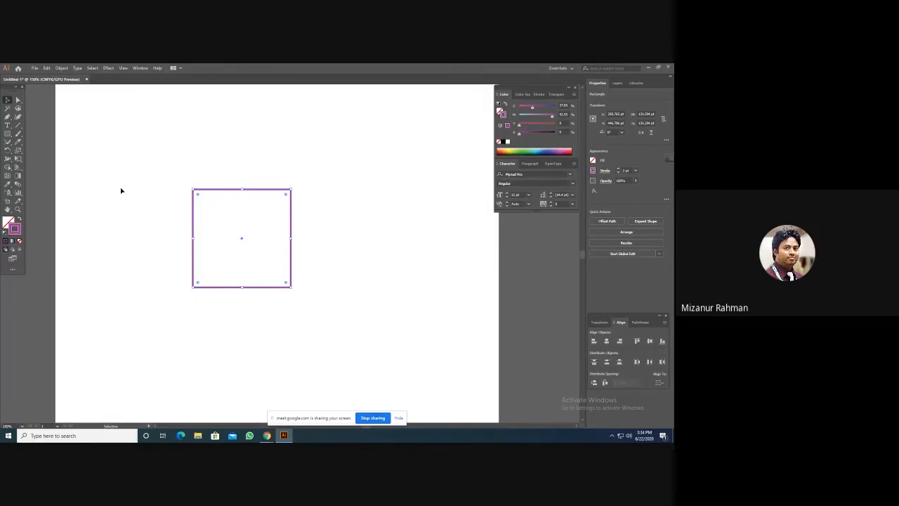
pyautogui.click(8, 152)
pyautogui.hotkey('ctrl', '+')
pyautogui.hotkey('ctrl', '+')
pyautogui.hotkey('ctrl', '+')
pyautogui.hotkey('ctrl', '+')
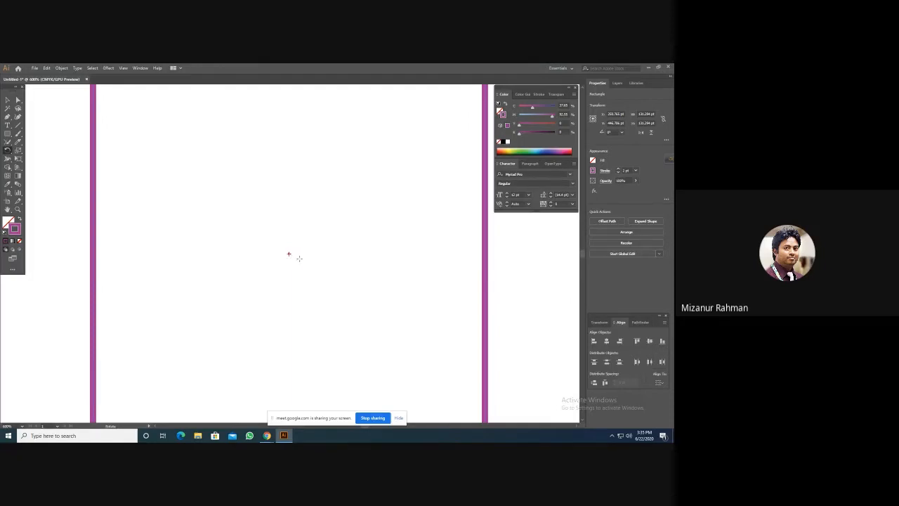
pyautogui.hotkey('ctrl', '-')
pyautogui.hotkey('ctrl', '-')
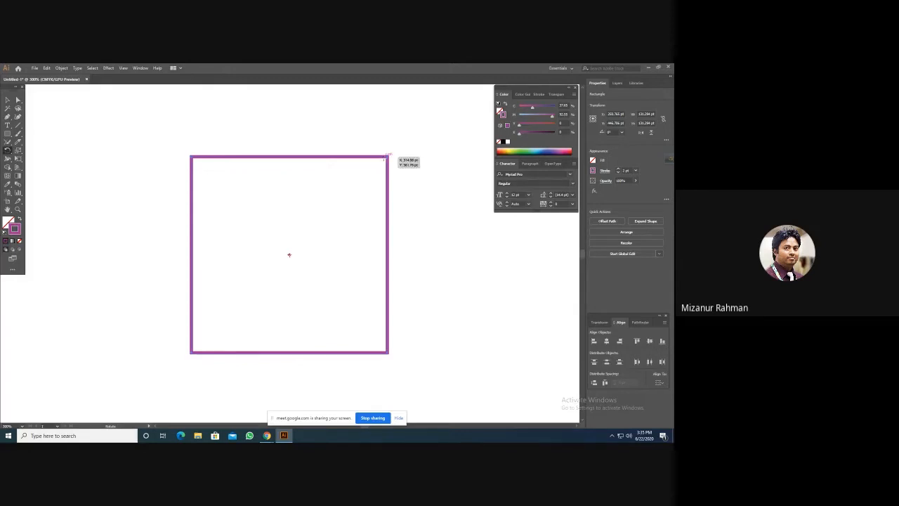
pyautogui.moveTo(385, 156); pyautogui.dragTo(313, 202)
pyautogui.moveTo(298, 171); pyautogui.dragTo(327, 269)
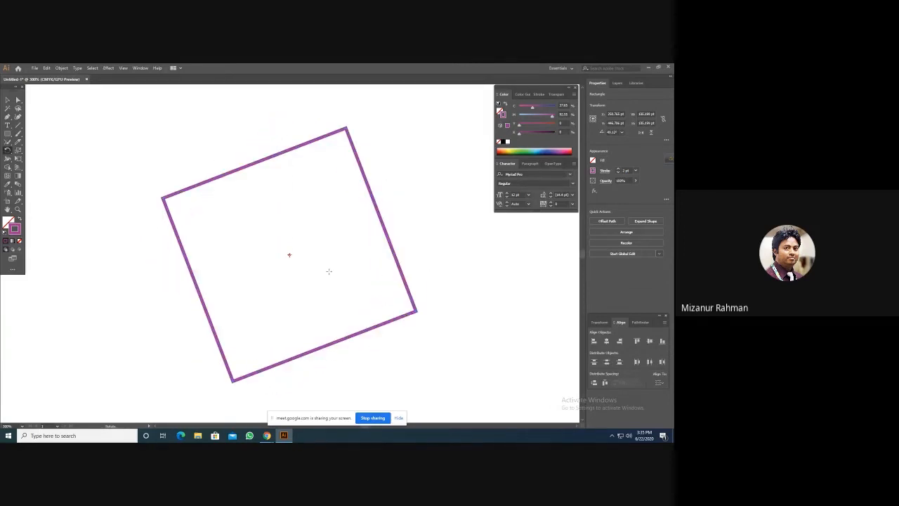
pyautogui.moveTo(329, 163); pyautogui.dragTo(360, 264)
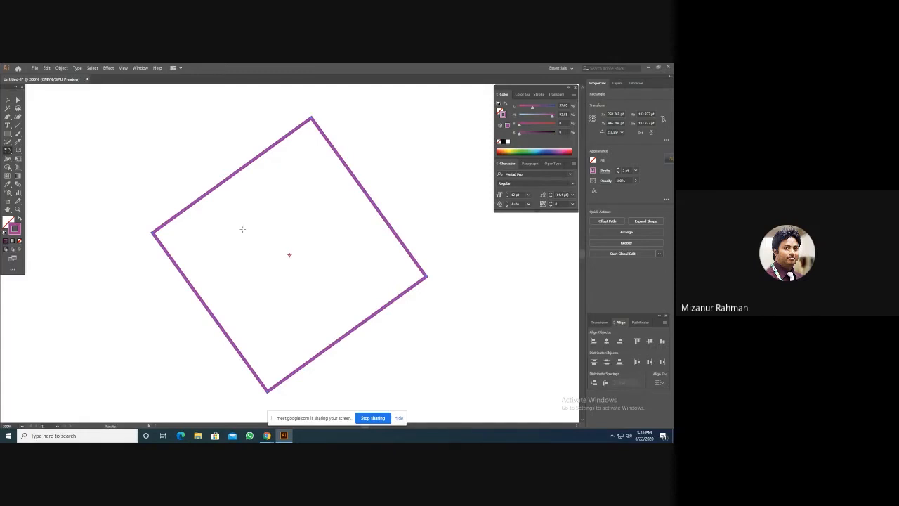
pyautogui.press('v')
pyautogui.hotkey('ctrl', '-')
pyautogui.press('r')
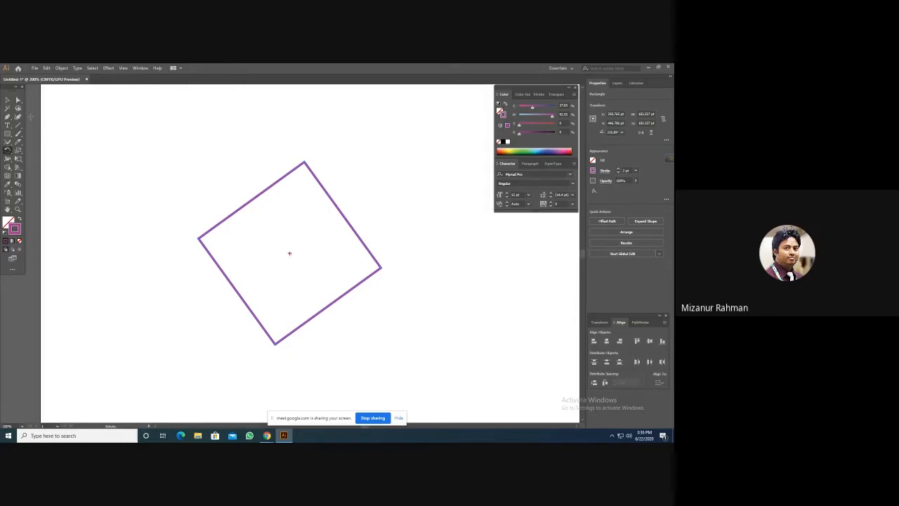
pyautogui.press('v')
pyautogui.click(412, 223)
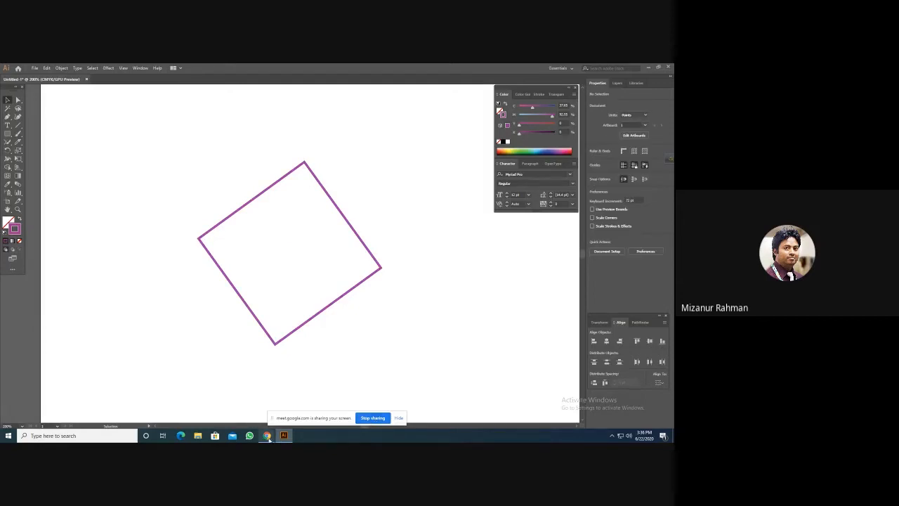
# - Switch to the Google Meet window in Chrome, mute and unmute the microphone, and return to Illustrator
pyautogui.moveTo(268, 437)
pyautogui.click(226, 399)
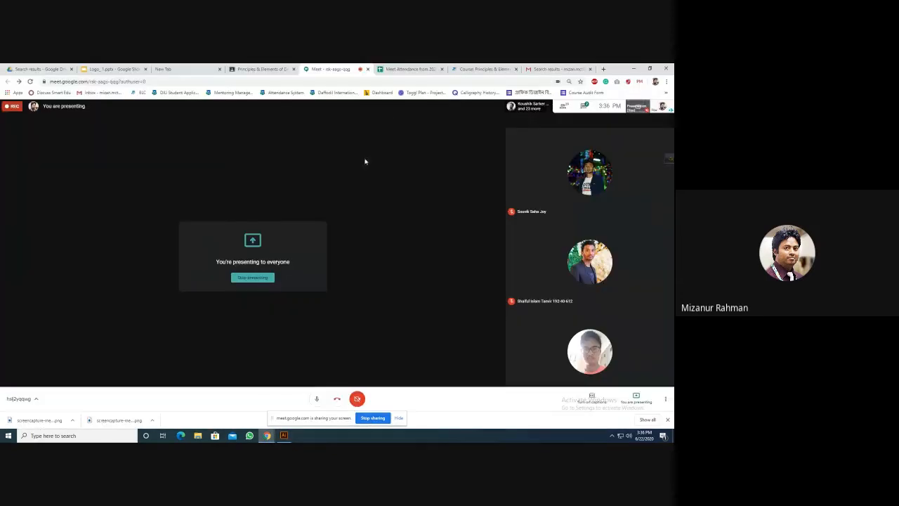
pyautogui.click(317, 399)
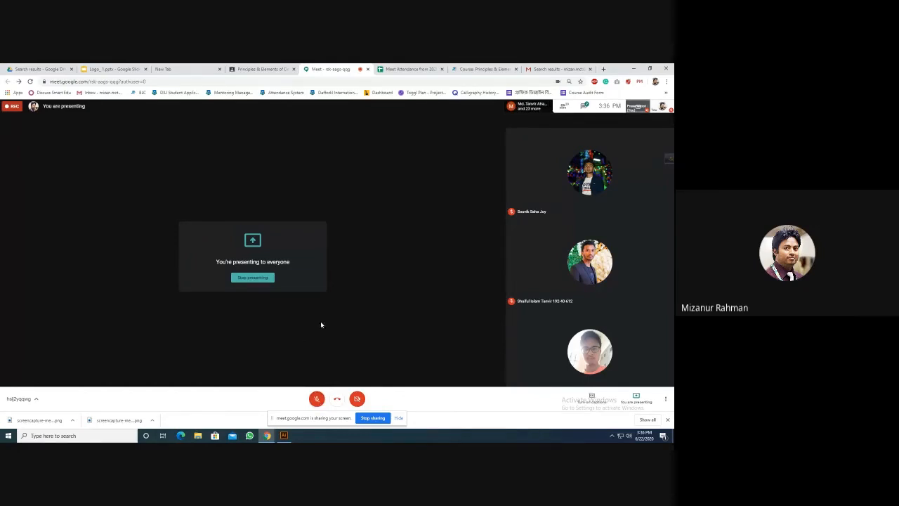
pyautogui.click(317, 399)
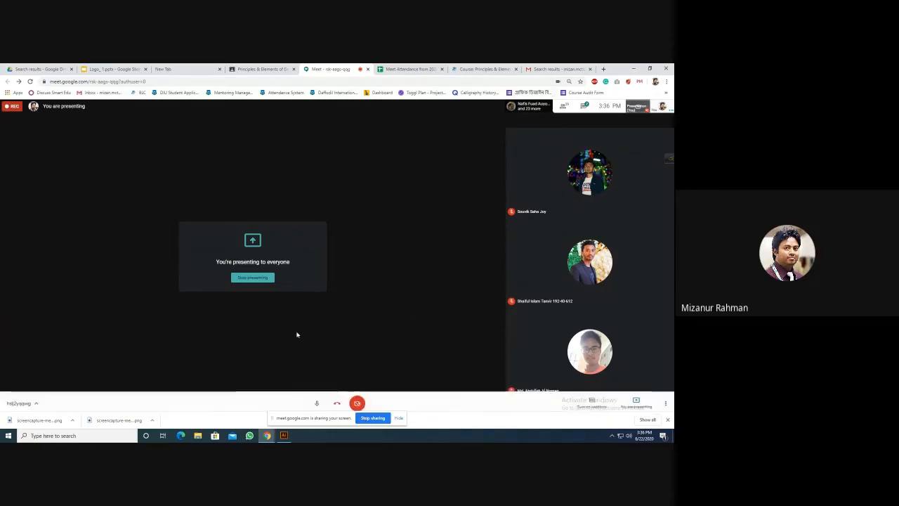
pyautogui.click(284, 436)
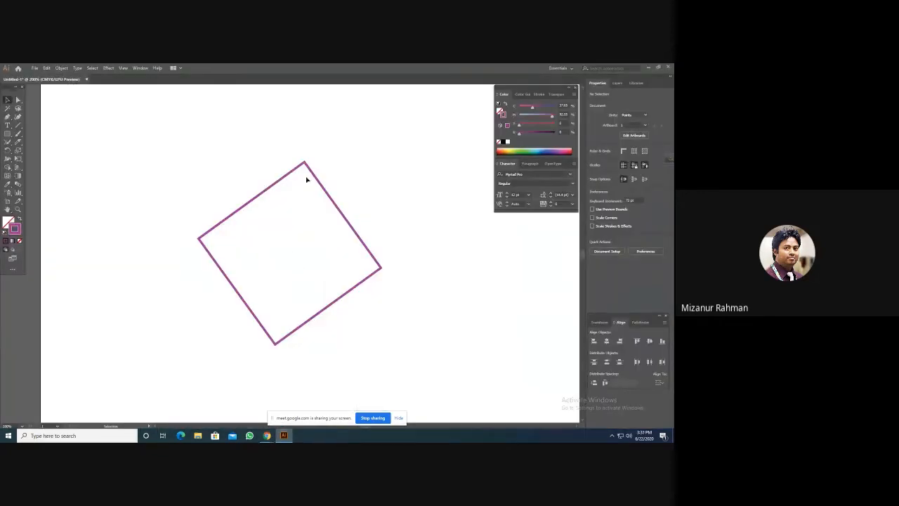
# - Set the tilted square's right-hand corner as the rotation point and rotate a copy slightly clockwise around it
pyautogui.click(311, 169)
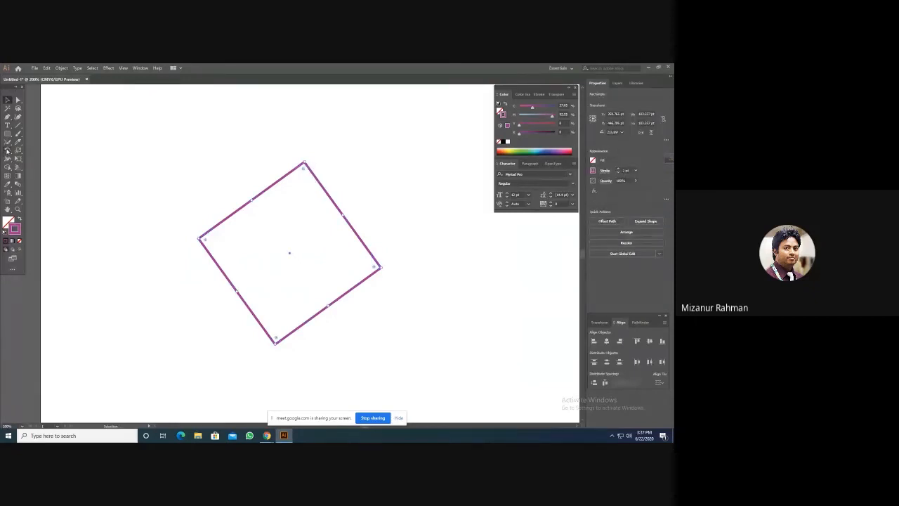
pyautogui.press('r')
pyautogui.click(382, 268)
pyautogui.moveTo(305, 163); pyautogui.dragTo(373, 251)
pyautogui.moveTo(289, 175); pyautogui.dragTo(266, 172)
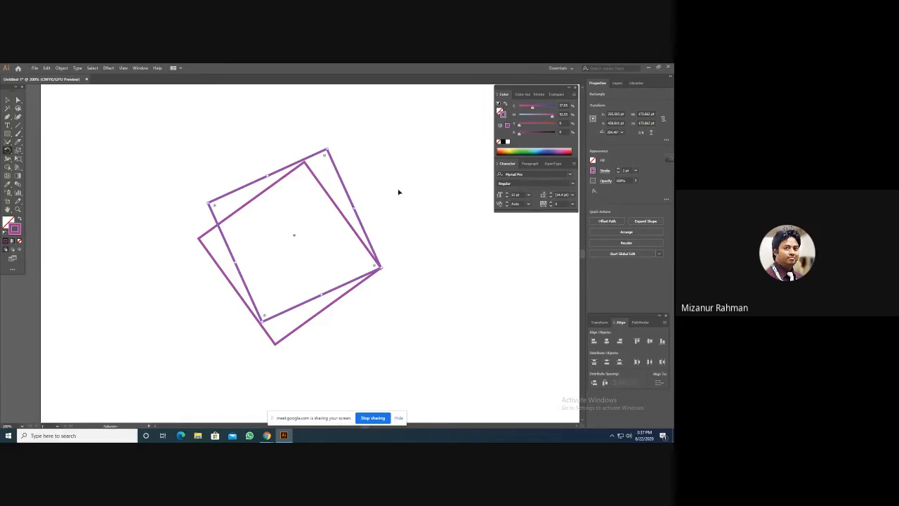
# - Repeat the rotated copy of the square around its corner until the copies form a full, dense circular rosette
pyautogui.hotkey('ctrl', 'd')
pyautogui.hotkey('ctrl', 'd')
pyautogui.hotkey('ctrl', 'd')
pyautogui.hotkey('ctrl', 'd')
pyautogui.hotkey('ctrl', 'd')
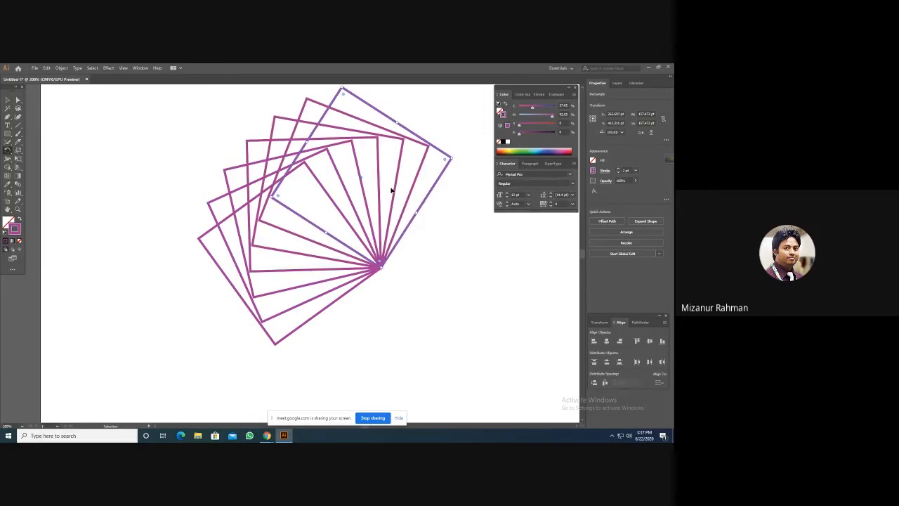
pyautogui.hotkey('ctrl', 'd')
pyautogui.hotkey('ctrl', 'd')
pyautogui.hotkey('ctrl', 'd')
pyautogui.hotkey('ctrl', 'd')
pyautogui.hotkey('ctrl', 'd')
pyautogui.hotkey('ctrl', 'd')
pyautogui.hotkey('ctrl', 'd')
pyautogui.hotkey('ctrl', 'd')
pyautogui.hotkey('ctrl', 'd')
pyautogui.hotkey('ctrl', 'd')
pyautogui.hotkey('ctrl', 'd')
pyautogui.hotkey('ctrl', 'd')
pyautogui.hotkey('ctrl', 'd')
pyautogui.hotkey('ctrl', 'd')
pyautogui.hotkey('ctrl', 'd')
pyautogui.hotkey('ctrl', 'd')
pyautogui.hotkey('ctrl', 'd')
pyautogui.hotkey('ctrl', 'd')
pyautogui.hotkey('ctrl', 'd')
pyautogui.hotkey('ctrl', 'd')
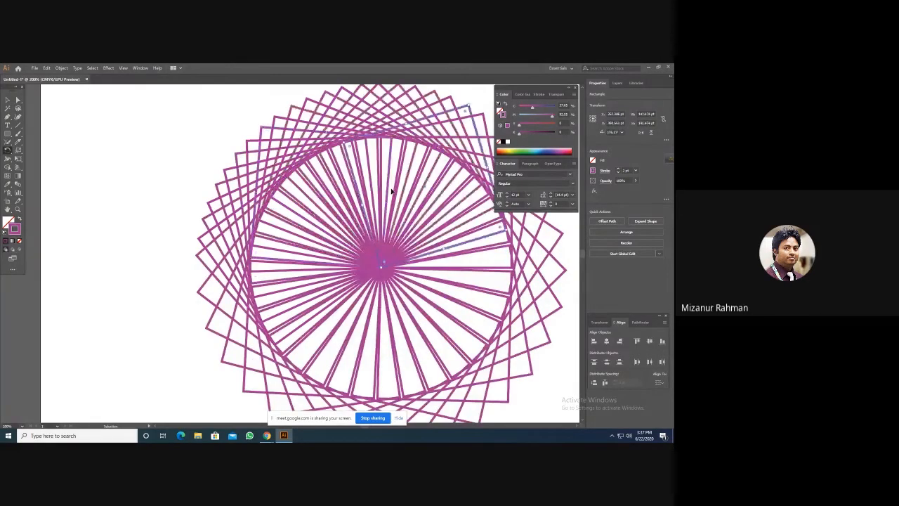
pyautogui.hotkey('ctrl', 'd')
pyautogui.hotkey('ctrl', 'd')
pyautogui.hotkey('ctrl', 'd')
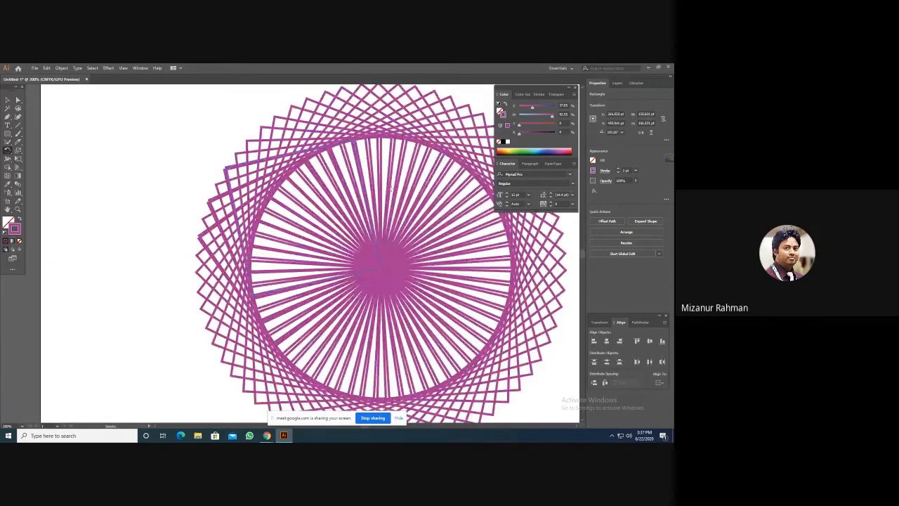
# - Select the whole purple rosette, move it to the upper part of the artboard, and deselect it
pyautogui.click(7, 99)
pyautogui.click(262, 162)
pyautogui.hotkey('ctrl', '-')
pyautogui.hotkey('ctrl', '-')
pyautogui.click(232, 181)
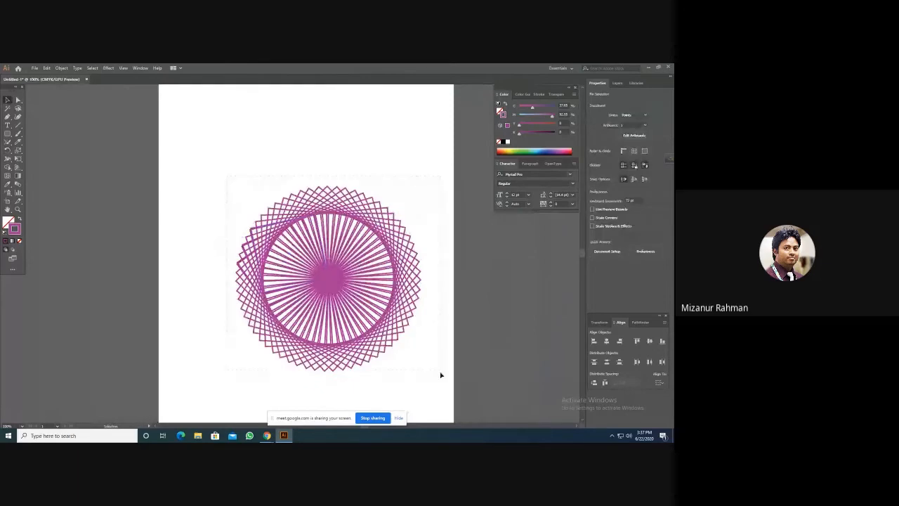
pyautogui.click(395, 337)
pyautogui.moveTo(385, 336); pyautogui.dragTo(360, 241)
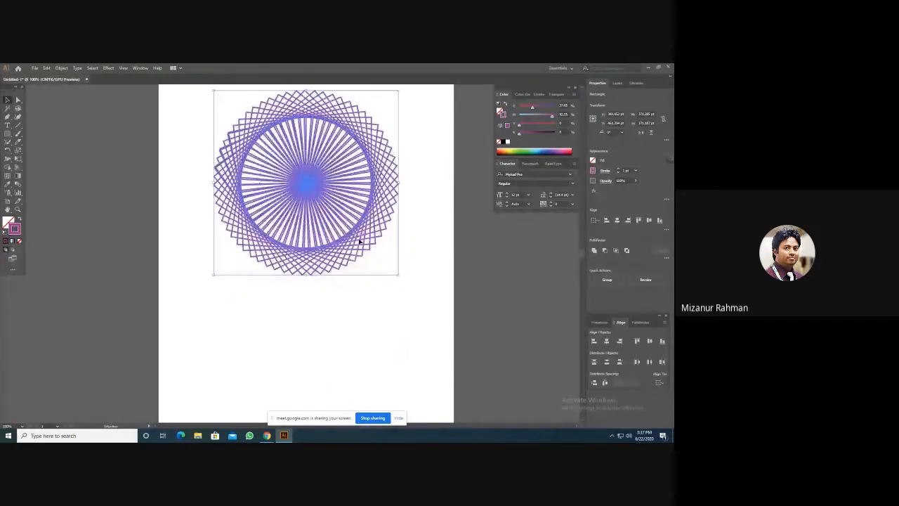
pyautogui.click(364, 303)
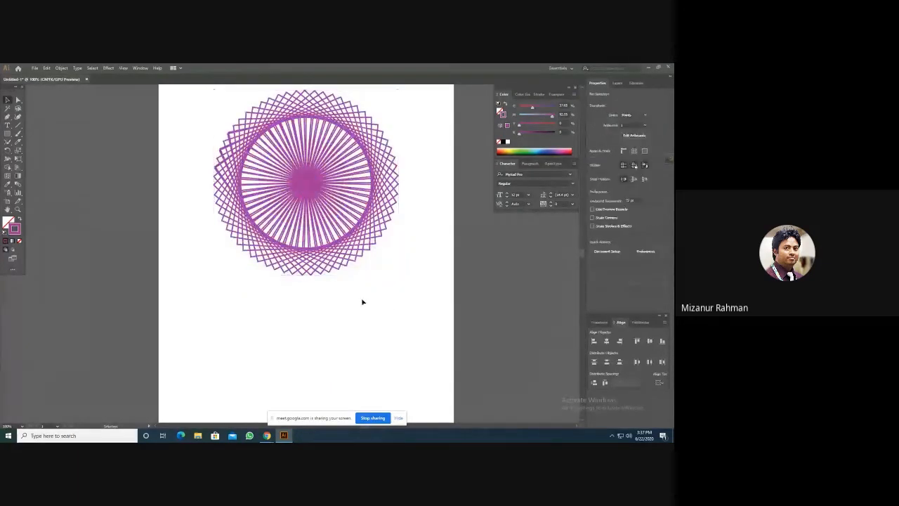
# - Draw a circle about 181 pt wide below the rosette with no fill, and set its stroke to black
pyautogui.click(7, 134)
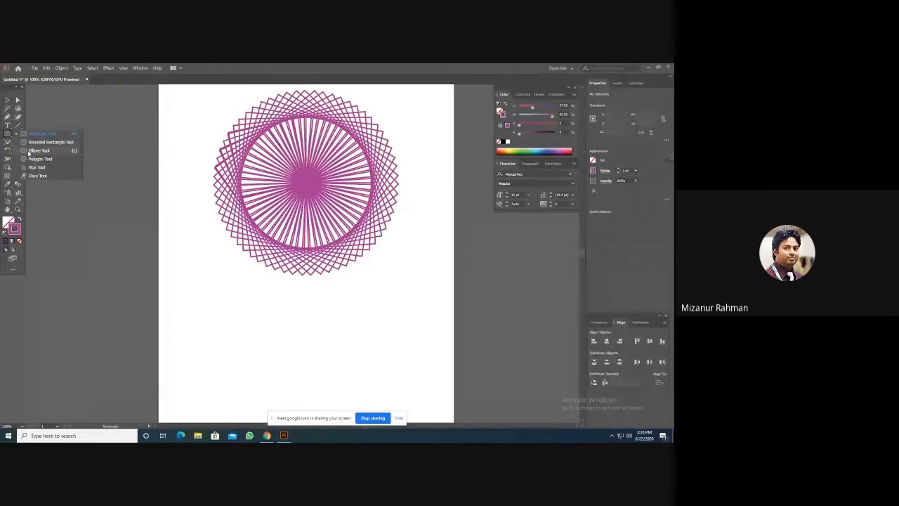
pyautogui.click(36, 150)
pyautogui.scroll(-4, 352, 342)
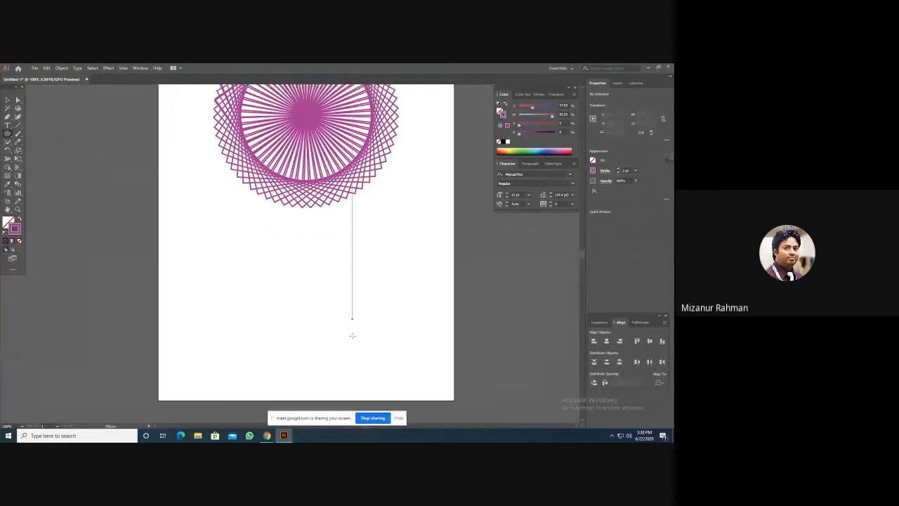
pyautogui.moveTo(276, 247); pyautogui.dragTo(366, 336)
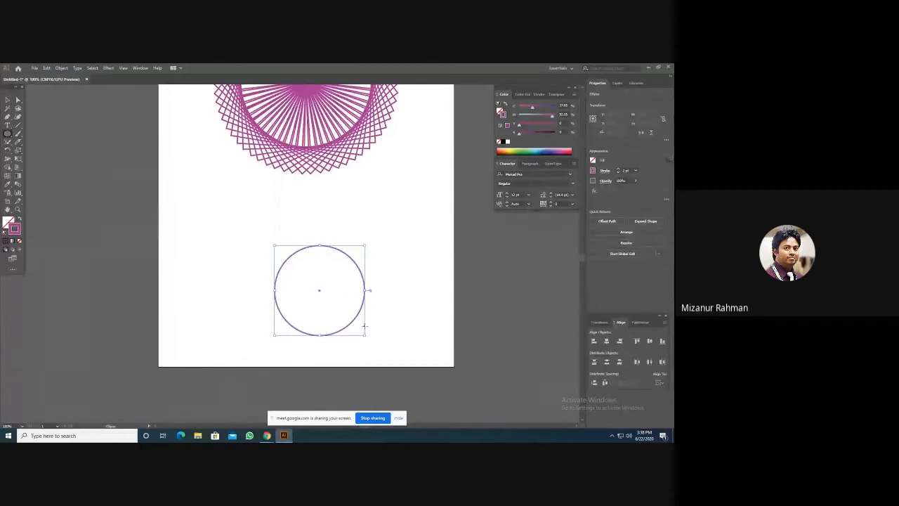
pyautogui.click(556, 148)
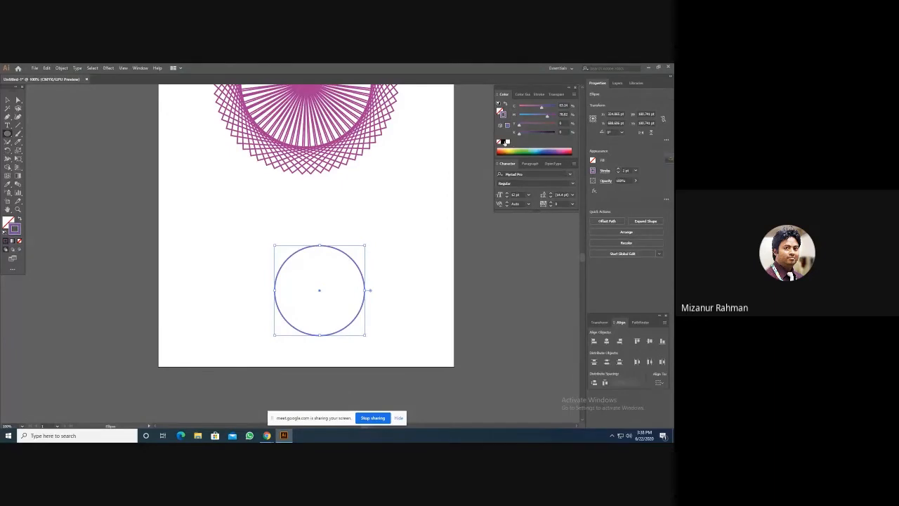
pyautogui.click(506, 141)
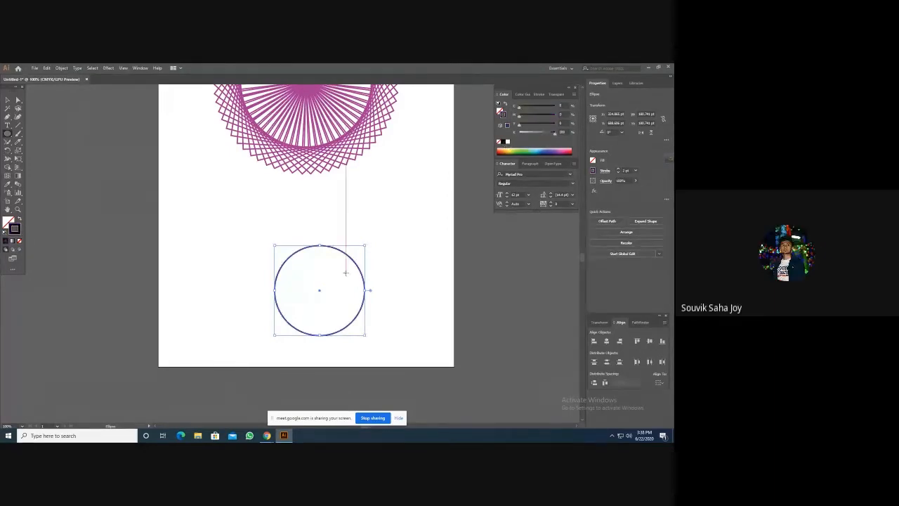
# - Set the circle's right anchor point as the rotation point and rotate a copy slightly clockwise around it
pyautogui.click(7, 150)
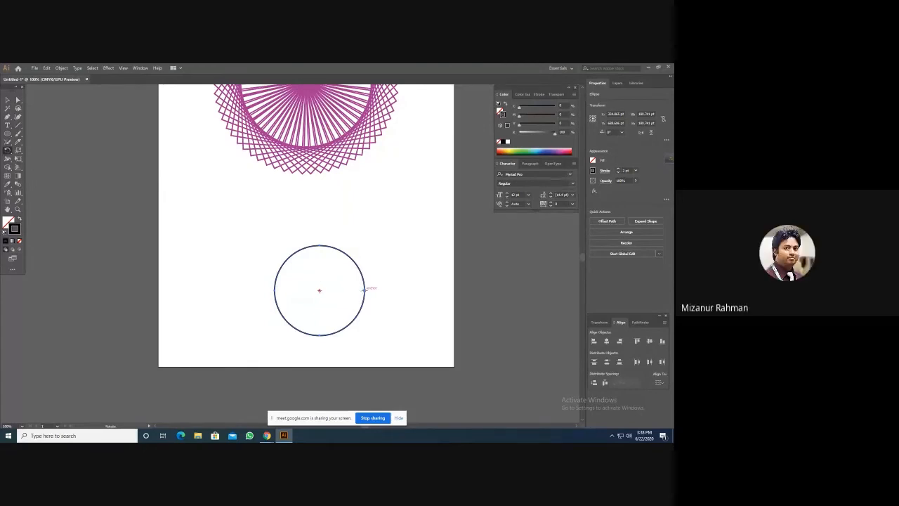
pyautogui.click(364, 290)
pyautogui.moveTo(316, 247); pyautogui.dragTo(316, 246)
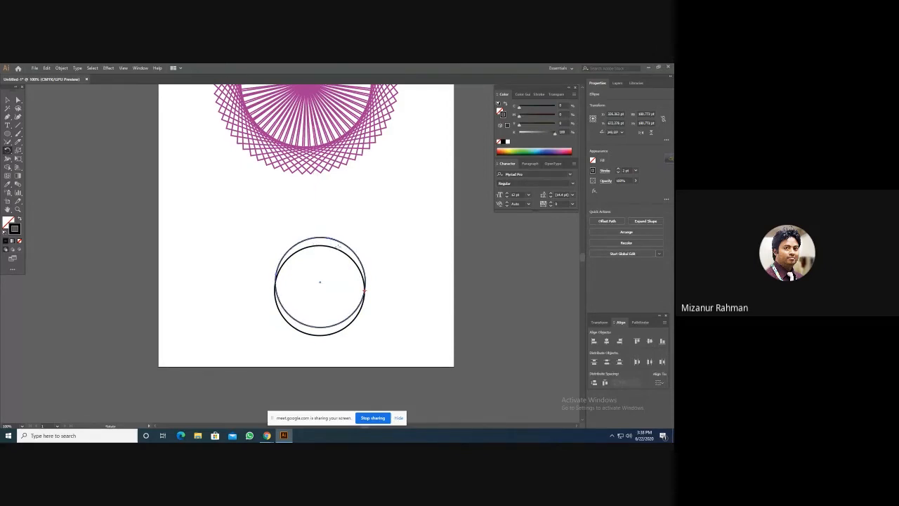
pyautogui.press('v')
# - Repeat the rotated circle copy around its anchor point until the copies complete a full circular pattern
pyautogui.hotkey('ctrl', 'd')
pyautogui.hotkey('ctrl', 'd')
pyautogui.hotkey('ctrl', 'd')
pyautogui.hotkey('ctrl', 'd')
pyautogui.hotkey('ctrl', 'd')
pyautogui.hotkey('ctrl', 'd')
pyautogui.hotkey('ctrl', 'd')
pyautogui.hotkey('ctrl', 'd')
pyautogui.hotkey('ctrl', 'd')
pyautogui.hotkey('ctrl', 'd')
pyautogui.hotkey('ctrl', 'd')
pyautogui.hotkey('ctrl', 'd')
pyautogui.hotkey('ctrl', 'd')
pyautogui.hotkey('ctrl', 'd')
pyautogui.hotkey('ctrl', 'd')
pyautogui.hotkey('ctrl', 'd')
pyautogui.hotkey('ctrl', 'd')
pyautogui.hotkey('ctrl', 'd')
pyautogui.hotkey('ctrl', 'd')
pyautogui.hotkey('ctrl', 'd')
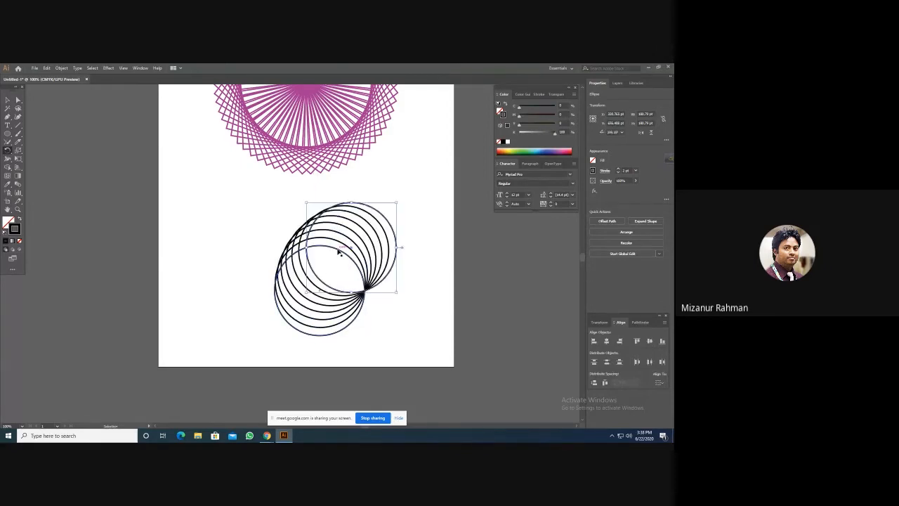
pyautogui.hotkey('ctrl', 'd')
pyautogui.hotkey('ctrl', 'd')
pyautogui.hotkey('ctrl', 'd')
pyautogui.hotkey('ctrl', 'd')
pyautogui.hotkey('ctrl', 'd')
pyautogui.hotkey('ctrl', 'd')
pyautogui.hotkey('ctrl', 'd')
pyautogui.hotkey('ctrl', 'd')
pyautogui.hotkey('ctrl', 'd')
pyautogui.hotkey('ctrl', 'd')
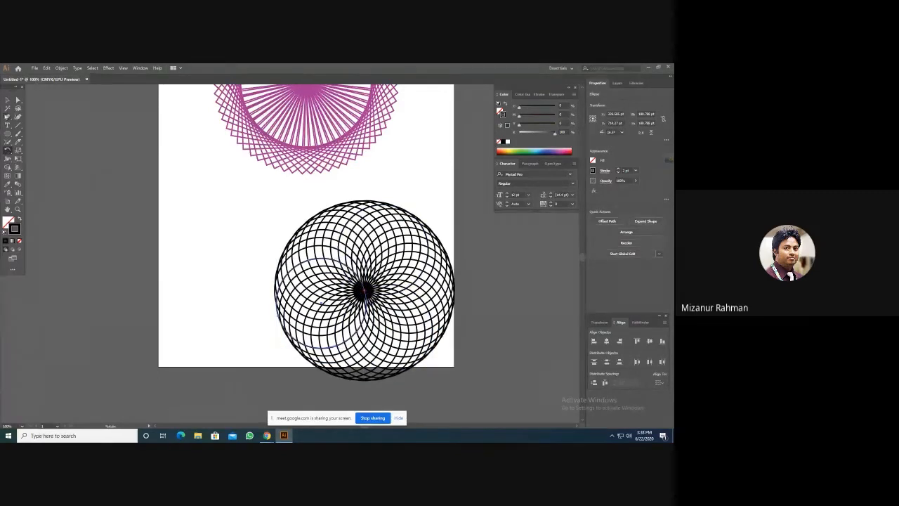
# - Select the whole black circle pattern, move it directly beneath the purple rosette, and deselect it
pyautogui.click(7, 100)
pyautogui.click(214, 209)
pyautogui.moveTo(213, 208); pyautogui.dragTo(449, 379)
pyautogui.press('space')
pyautogui.moveTo(334, 182); pyautogui.dragTo(382, 258)
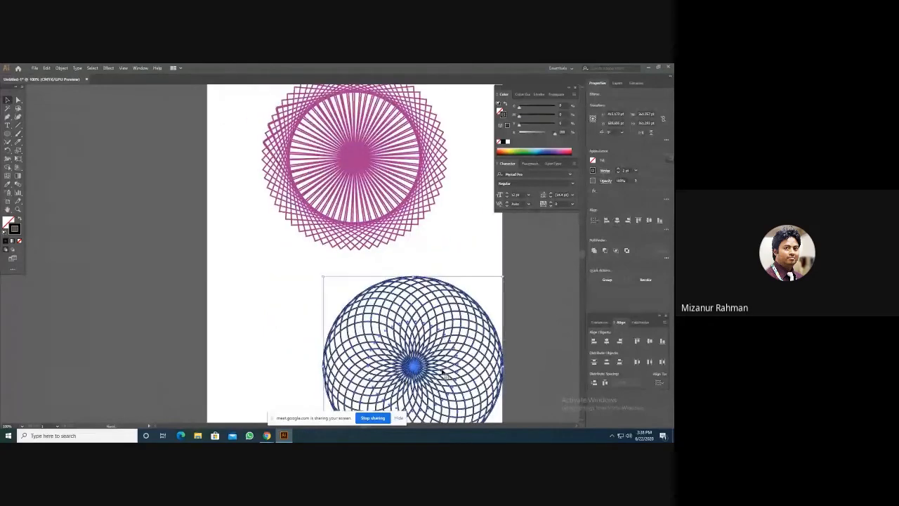
pyautogui.moveTo(414, 365); pyautogui.dragTo(360, 343)
pyautogui.click(467, 287)
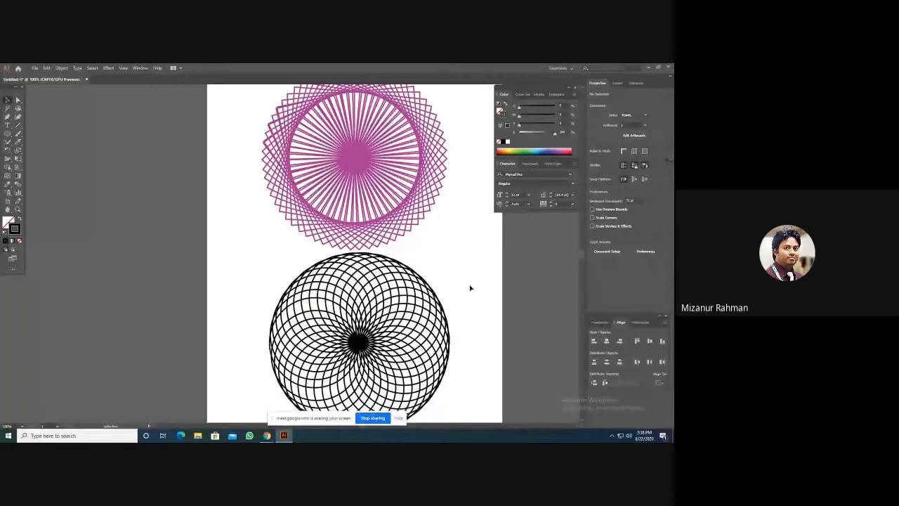
# - Move the purple rosette up near the top of the artboard and shift the black circle pattern slightly up and left
pyautogui.hotkey('ctrl', '0')
pyautogui.hotkey('ctrl', '-')
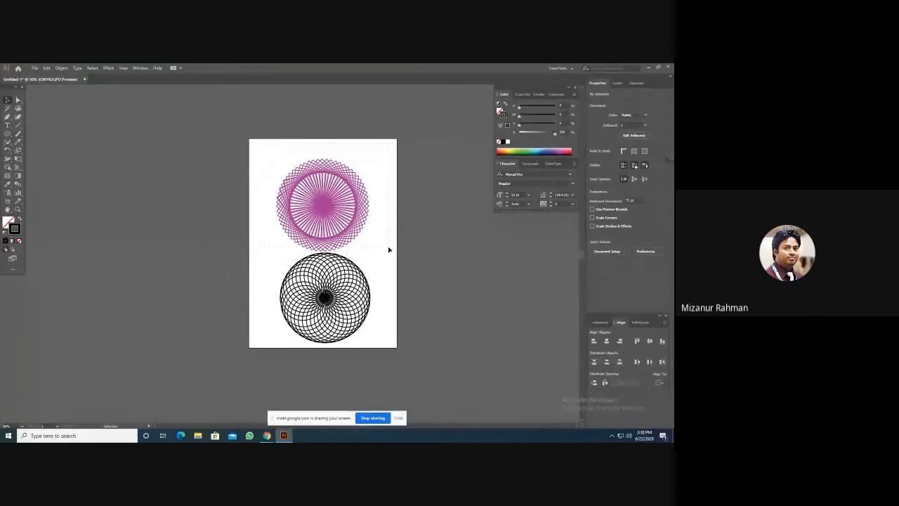
pyautogui.moveTo(344, 226); pyautogui.dragTo(344, 204)
pyautogui.moveTo(258, 249); pyautogui.dragTo(343, 316)
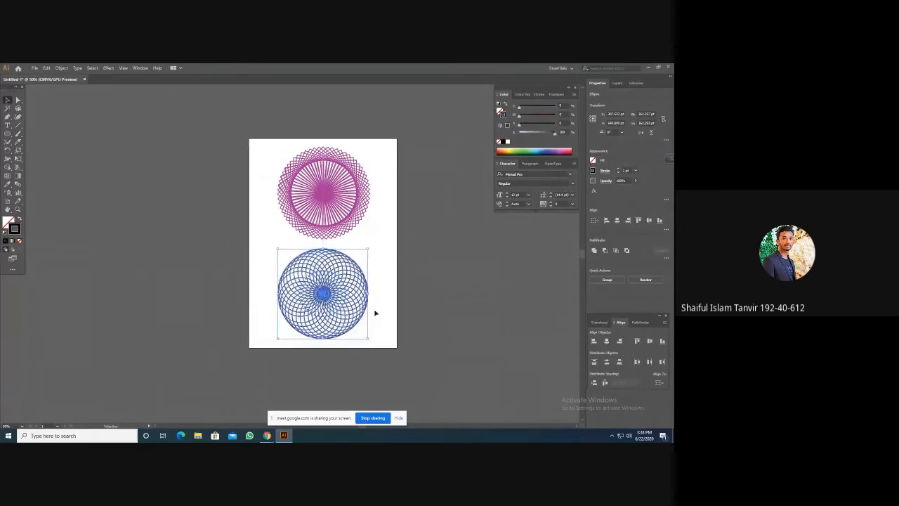
pyautogui.click(439, 268)
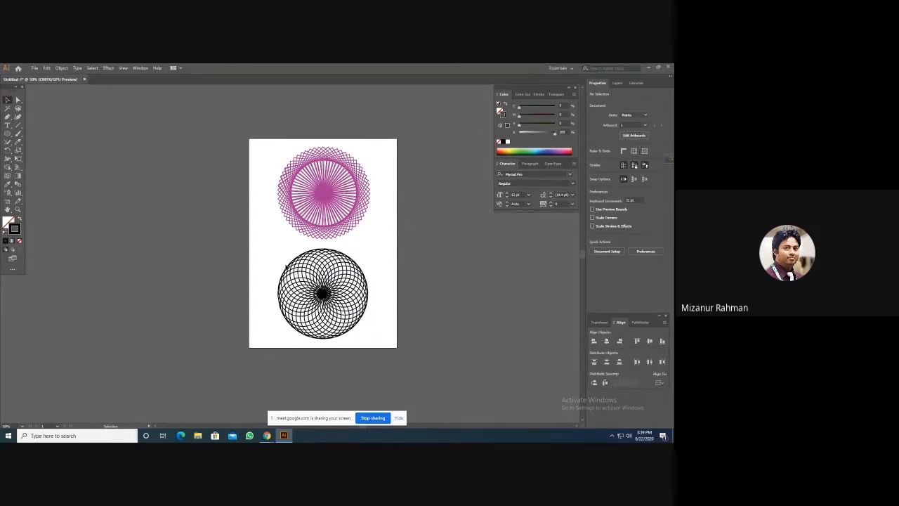
# - Select all the circles of the black pattern and delete them
pyautogui.scroll(1, 281, 263)
pyautogui.moveTo(247, 254); pyautogui.dragTo(393, 345)
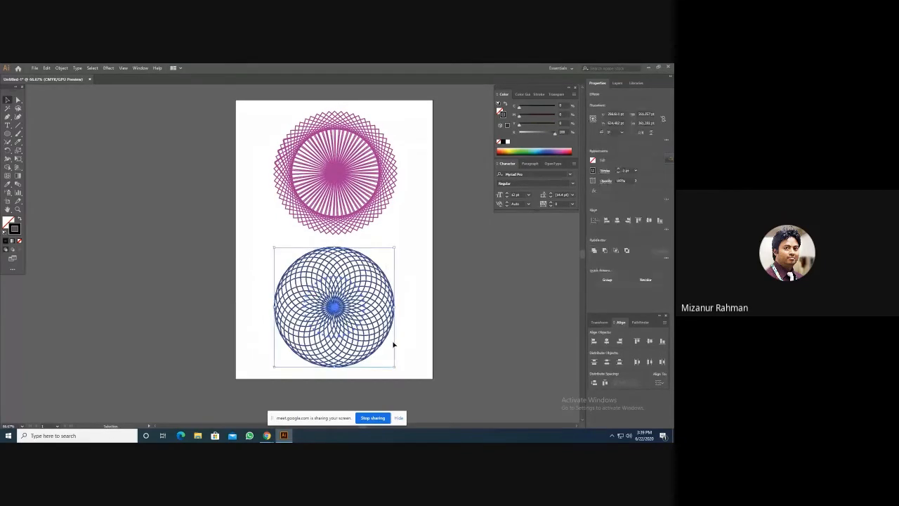
pyautogui.press('Delete')
pyautogui.scroll(1, 351, 300)
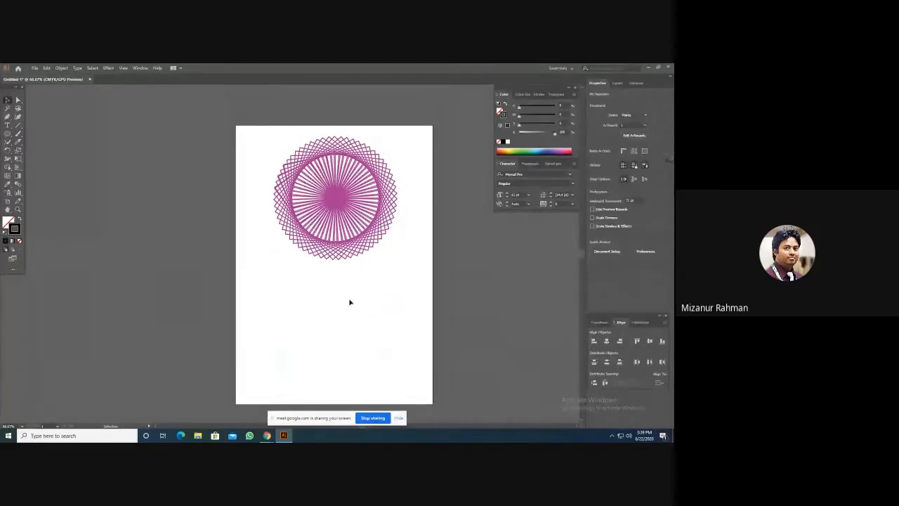
# - Delete the purple rosette and draw an unfilled purple-outlined circle about 224 pt wide on the left half of the artboard
pyautogui.moveTo(271, 168); pyautogui.dragTo(387, 261)
pyautogui.press('Delete')
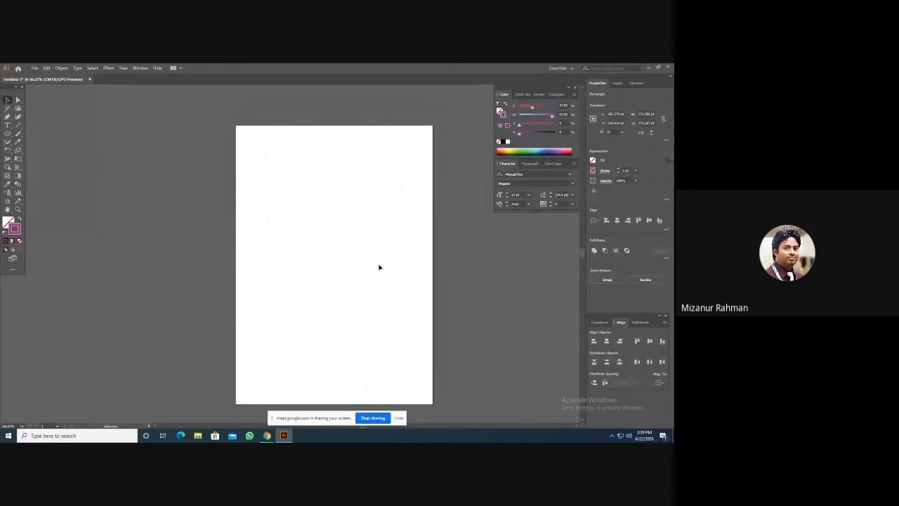
pyautogui.click(7, 133)
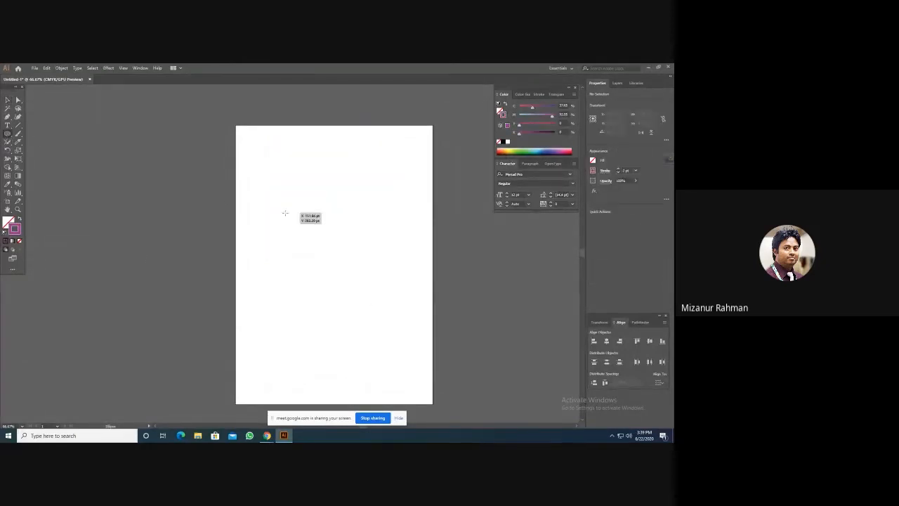
pyautogui.moveTo(255, 233); pyautogui.dragTo(330, 307)
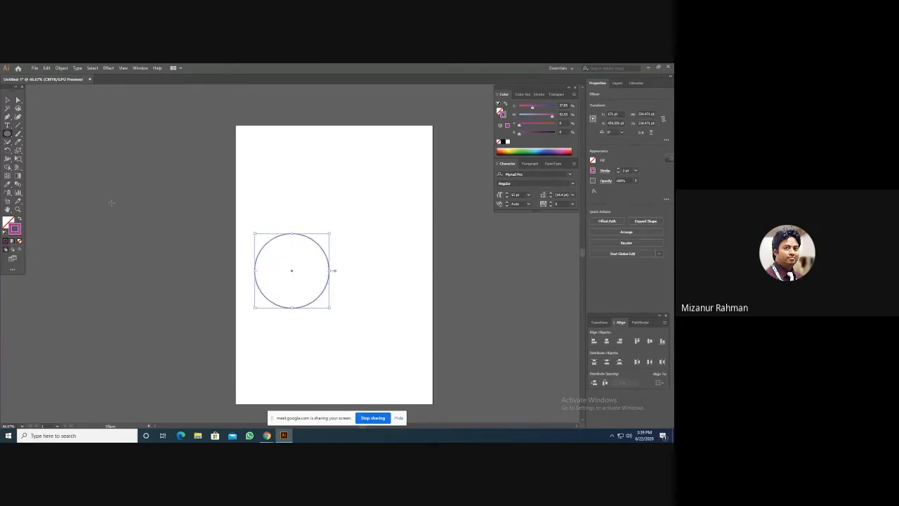
# - Rotate a copy of the circle slightly clockwise around a point just outside its right edge
pyautogui.click(8, 152)
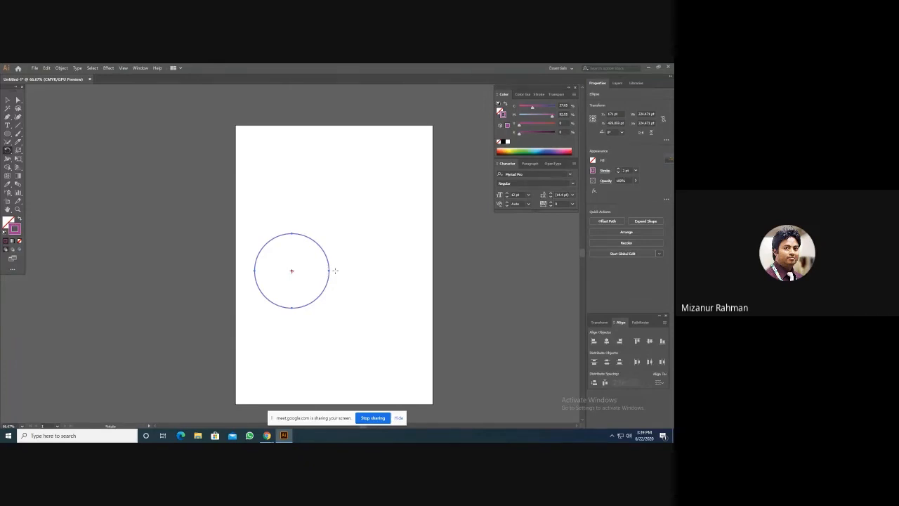
pyautogui.click(335, 271)
pyautogui.moveTo(318, 244); pyautogui.dragTo(324, 239)
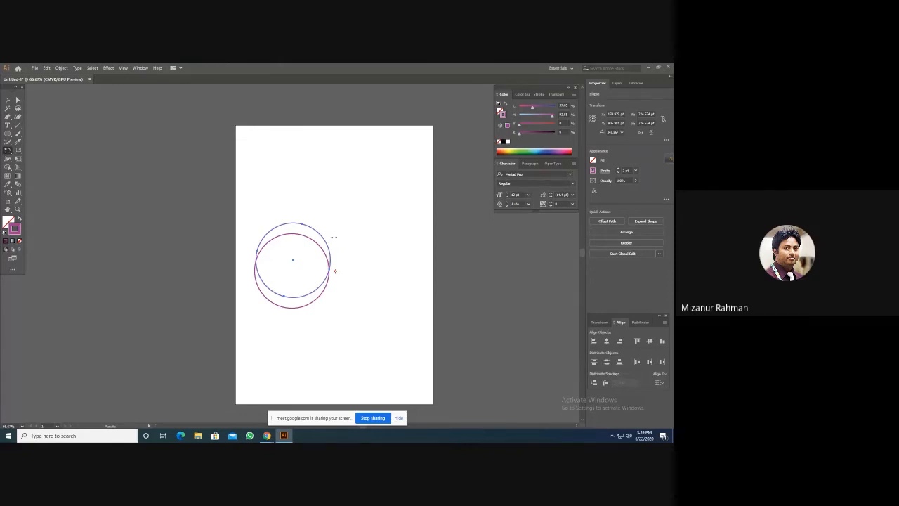
# - Repeat the rotated circle copy around its pivot until the purple circles form a dense, full ring
pyautogui.press('v')
pyautogui.hotkey('ctrl', 'd')
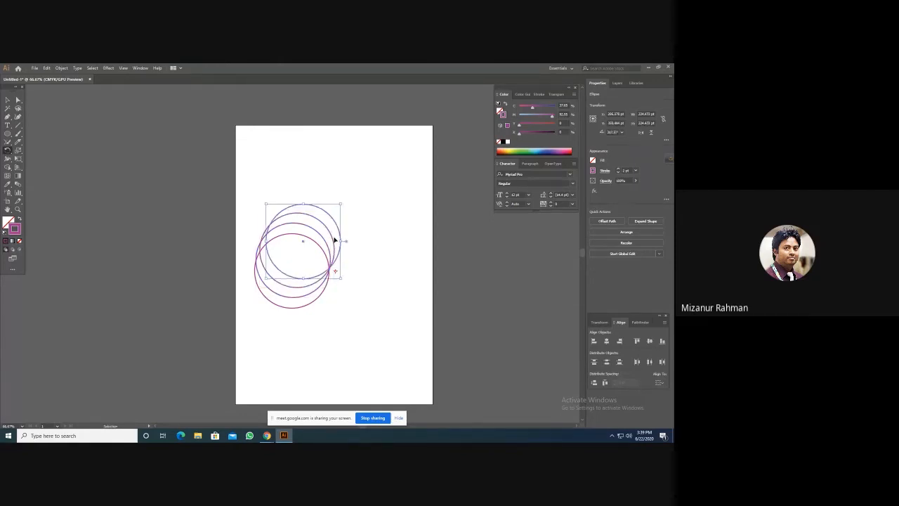
pyautogui.hotkey('ctrl', 'd')
pyautogui.hotkey('ctrl', 'd')
pyautogui.hotkey('ctrl', 'd')
pyautogui.hotkey('ctrl', 'd')
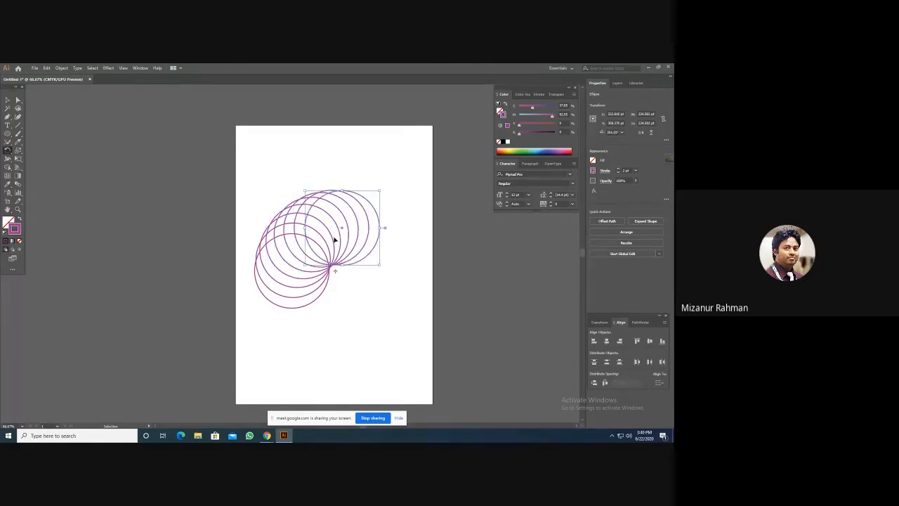
pyautogui.hotkey('ctrl', 'd')
pyautogui.hotkey('ctrl', 'd')
pyautogui.hotkey('ctrl', 'd')
pyautogui.hotkey('ctrl', 'd')
pyautogui.hotkey('ctrl', 'd')
pyautogui.hotkey('ctrl', 'd')
pyautogui.hotkey('ctrl', 'd')
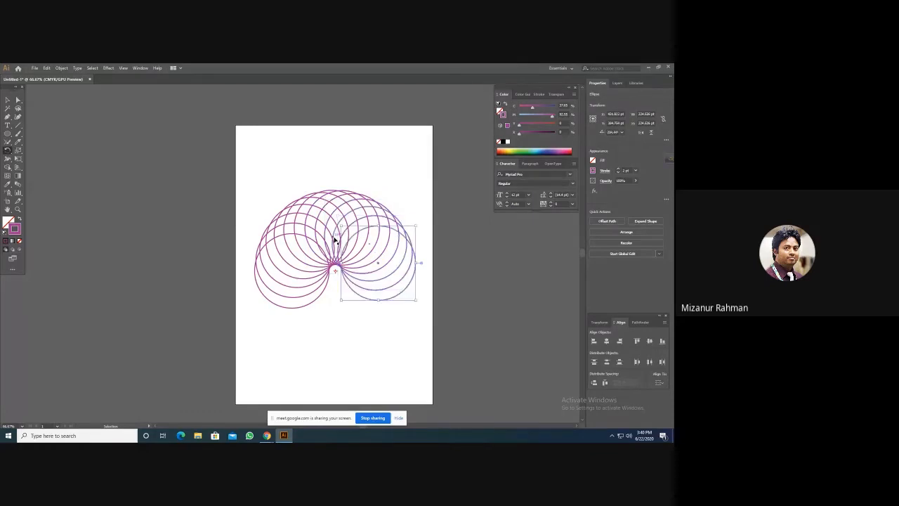
pyautogui.hotkey('ctrl', 'd')
pyautogui.hotkey('ctrl', 'd')
pyautogui.hotkey('ctrl', 'd')
pyautogui.hotkey('ctrl', 'd')
pyautogui.hotkey('ctrl', 'd')
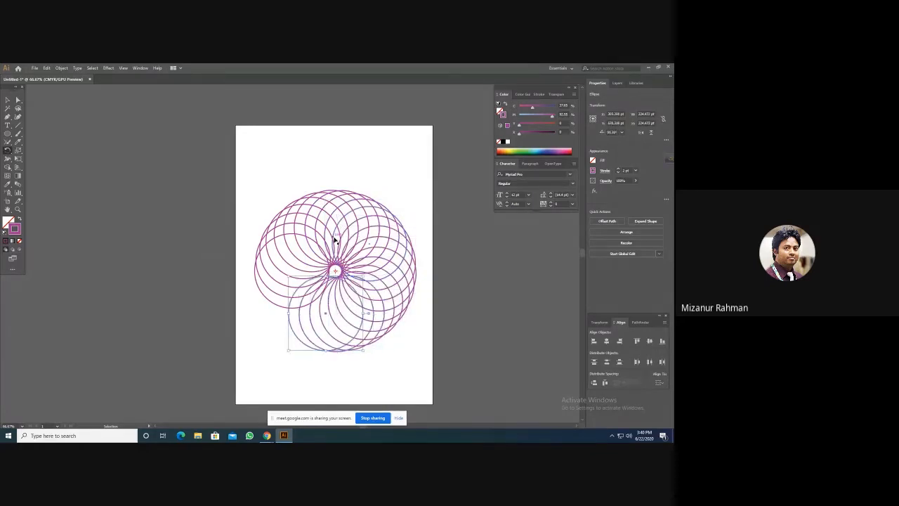
pyautogui.hotkey('ctrl', 'd')
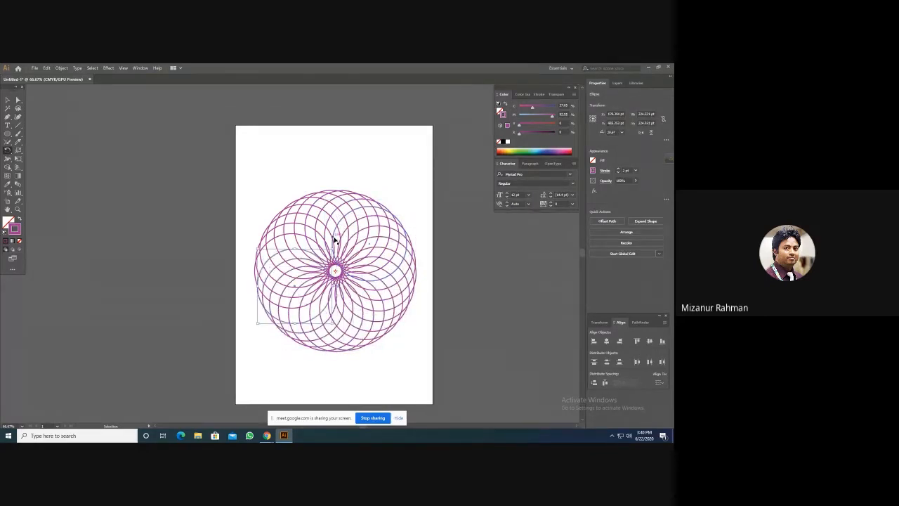
pyautogui.hotkey('ctrl', 'd')
pyautogui.hotkey('ctrl', 'd')
pyautogui.hotkey('ctrl', 'd')
pyautogui.hotkey('ctrl', 'd')
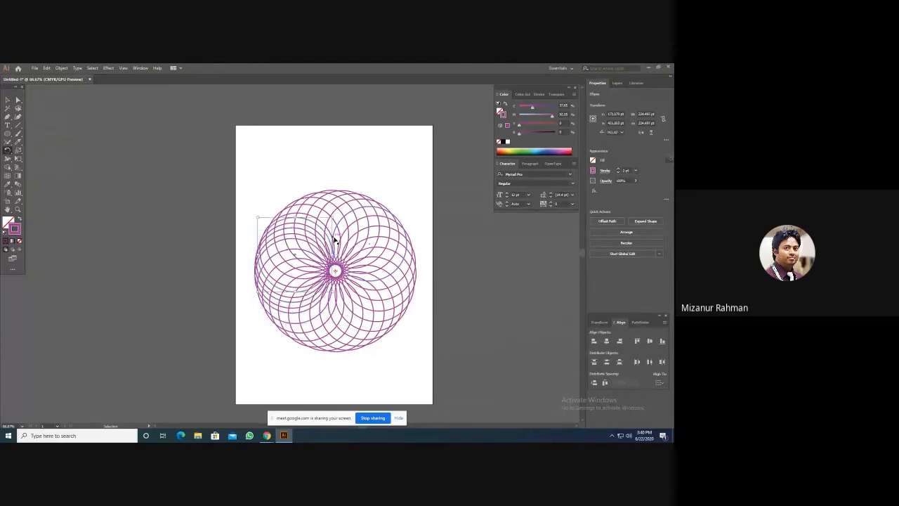
pyautogui.hotkey('ctrl', 'd')
pyautogui.hotkey('ctrl', 'd')
pyautogui.hotkey('ctrl', 'd')
pyautogui.hotkey('ctrl', 'd')
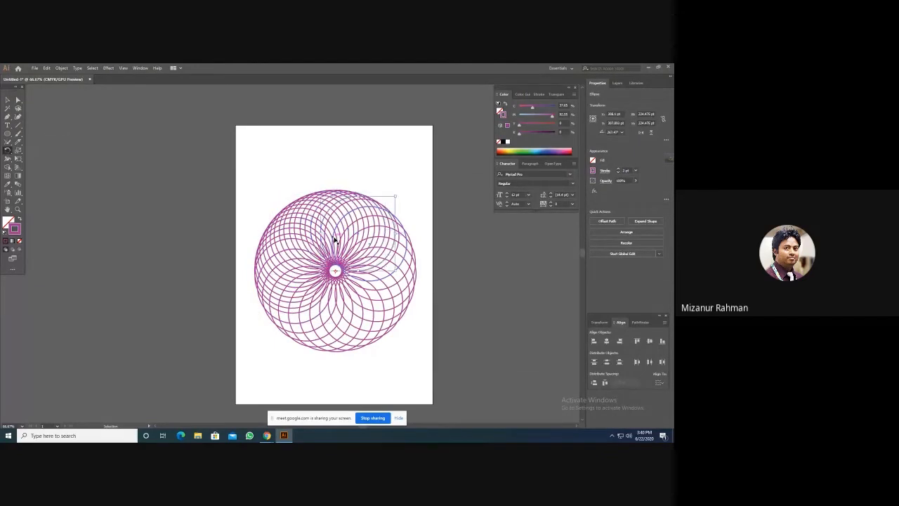
pyautogui.hotkey('ctrl', 'd')
pyautogui.hotkey('ctrl', 'd')
pyautogui.hotkey('ctrl', 'd')
pyautogui.hotkey('ctrl', 'd')
pyautogui.hotkey('ctrl', 'd')
pyautogui.hotkey('ctrl', 'd')
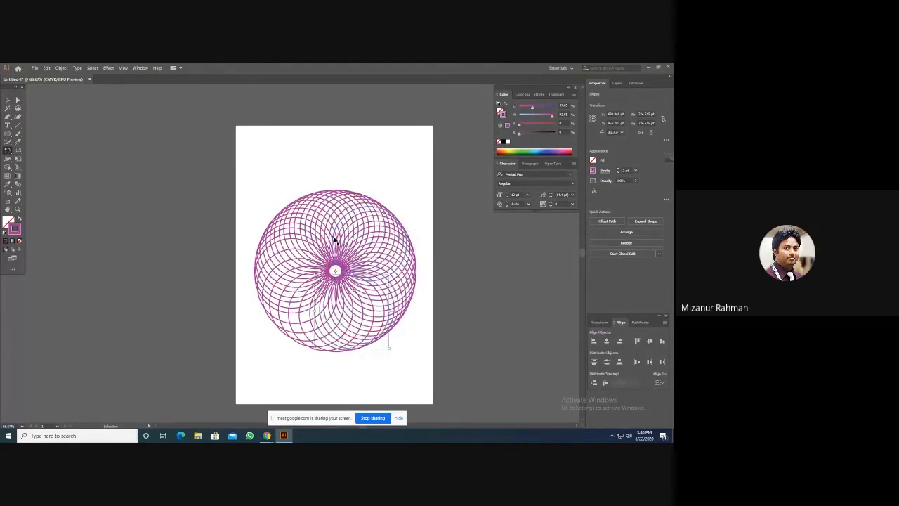
pyautogui.hotkey('ctrl', 'd')
pyautogui.hotkey('ctrl', 'd')
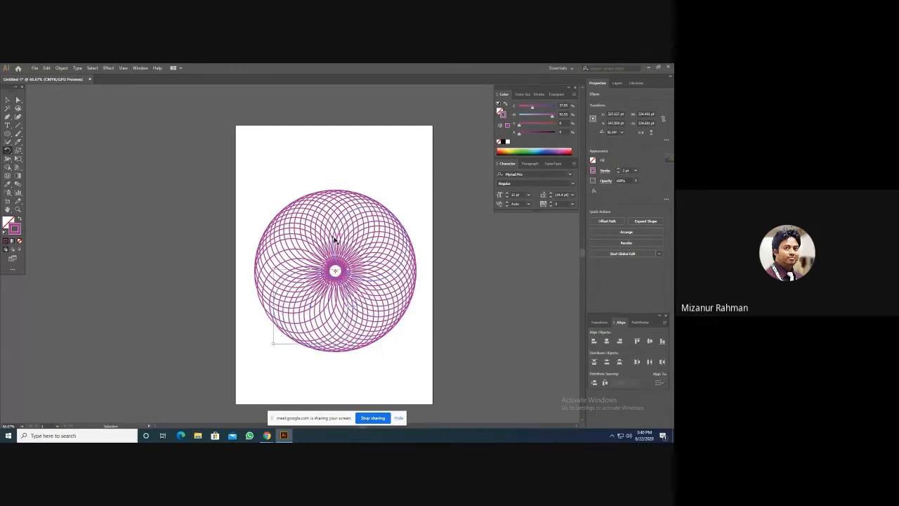
pyautogui.hotkey('ctrl', 'd')
pyautogui.hotkey('ctrl', 'd')
pyautogui.hotkey('ctrl', 'd')
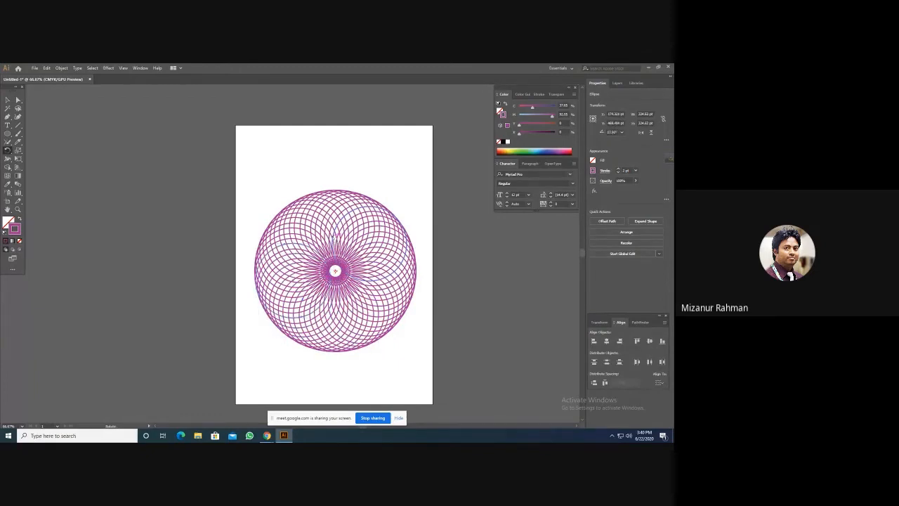
# - Select all the circles of the purple ring pattern and delete them
pyautogui.press('v')
pyautogui.click(309, 180)
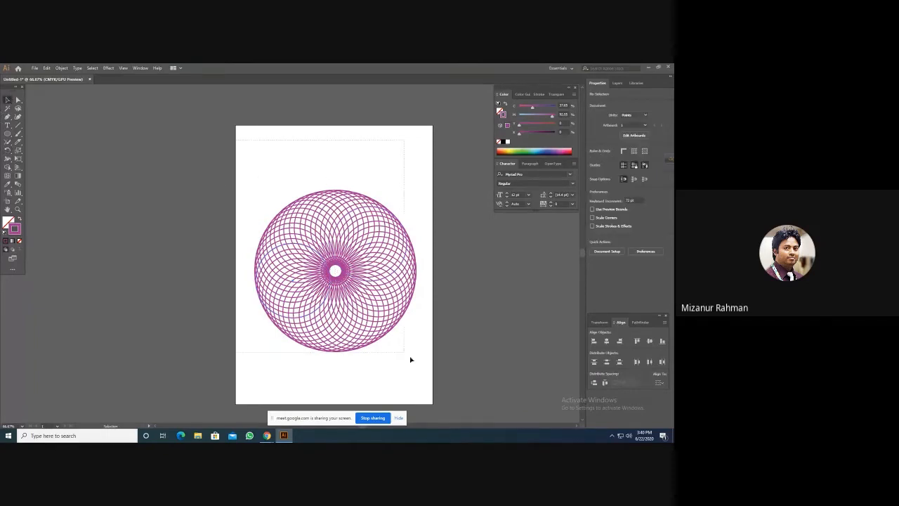
pyautogui.hotkey('ctrl', 'a')
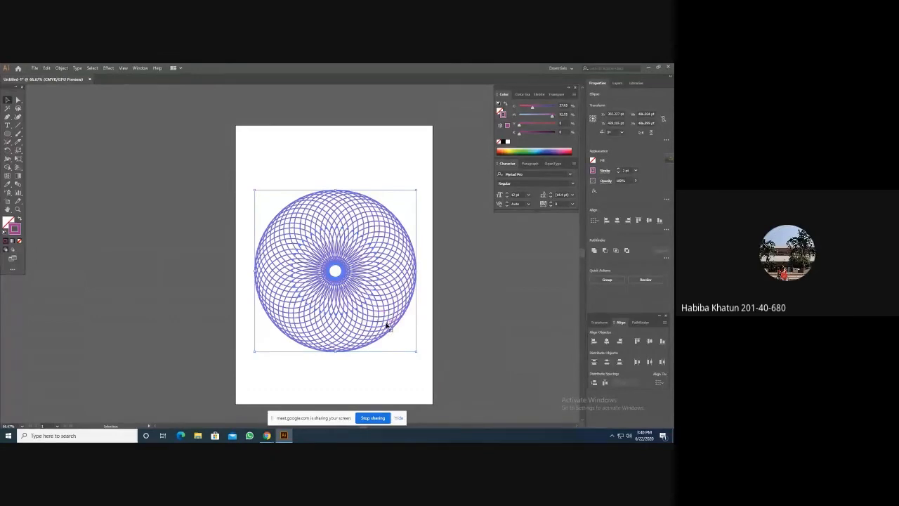
pyautogui.press('Delete')
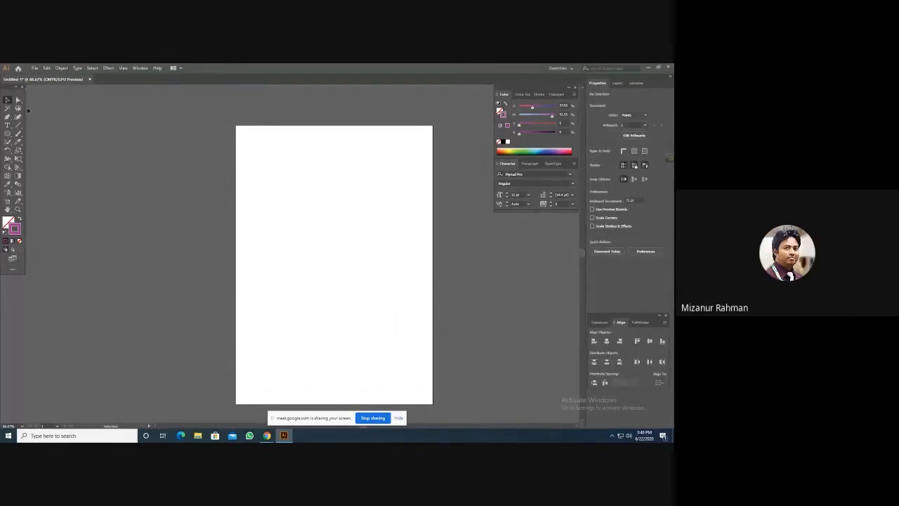
# - Draw a five-pointed star with a green stroke and no fill, then shrink it to about 249 pt wide, fully inside the artboard
pyautogui.click(521, 148)
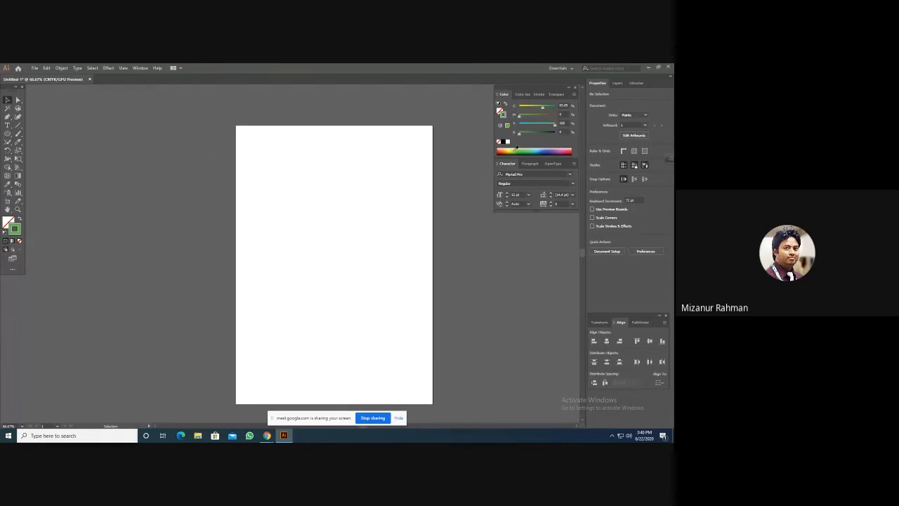
pyautogui.click(8, 133)
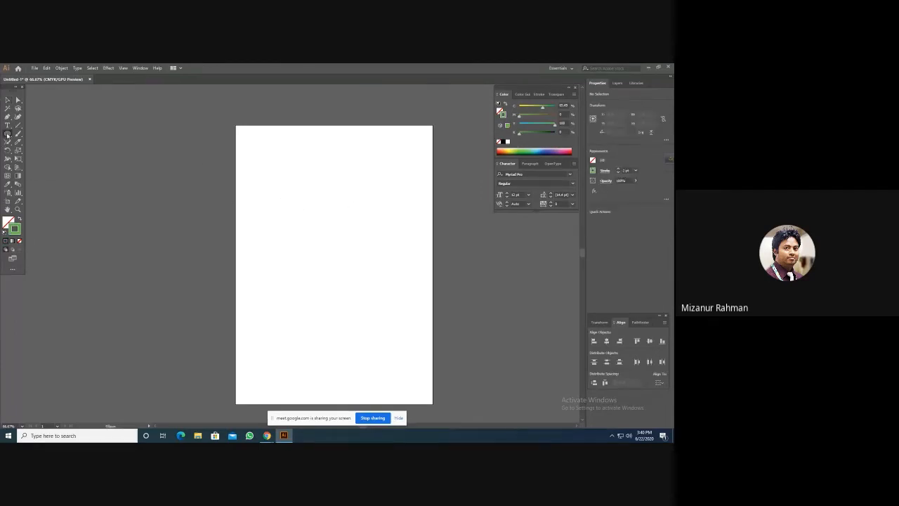
pyautogui.click(8, 134)
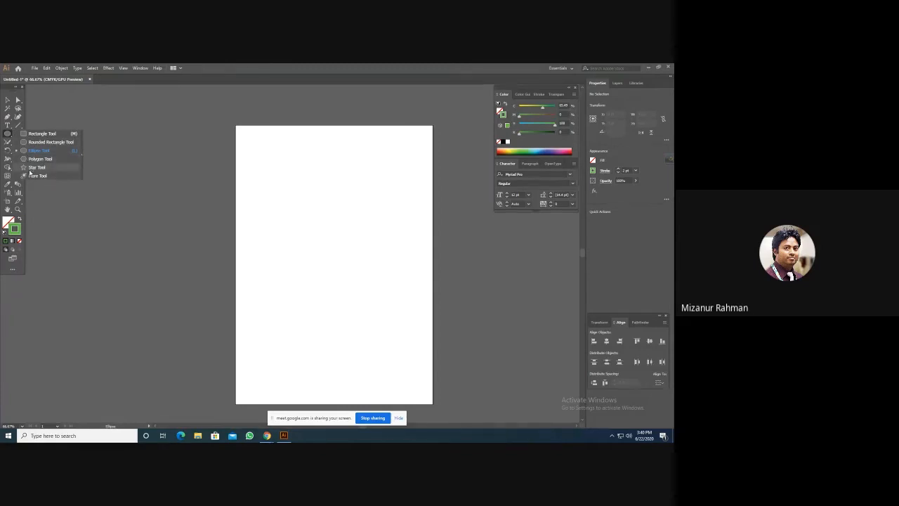
pyautogui.click(32, 168)
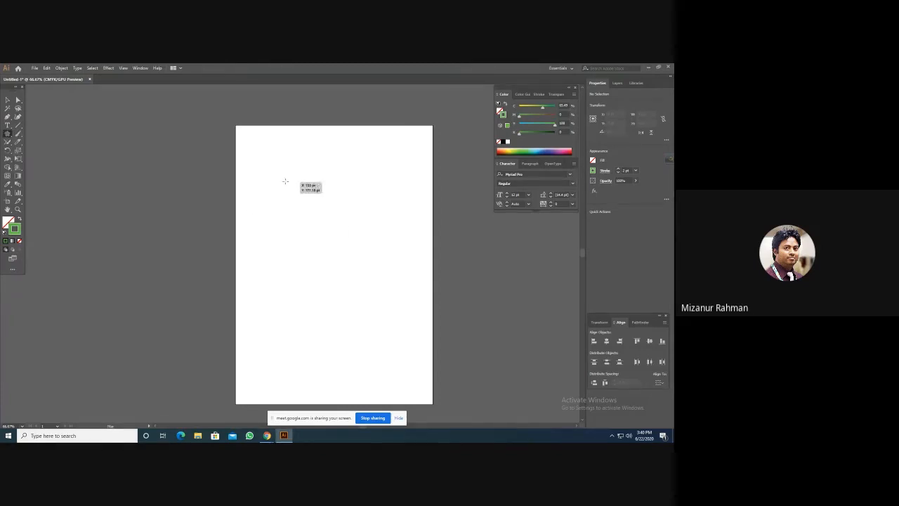
pyautogui.moveTo(265, 204); pyautogui.dragTo(316, 234)
pyautogui.click(8, 101)
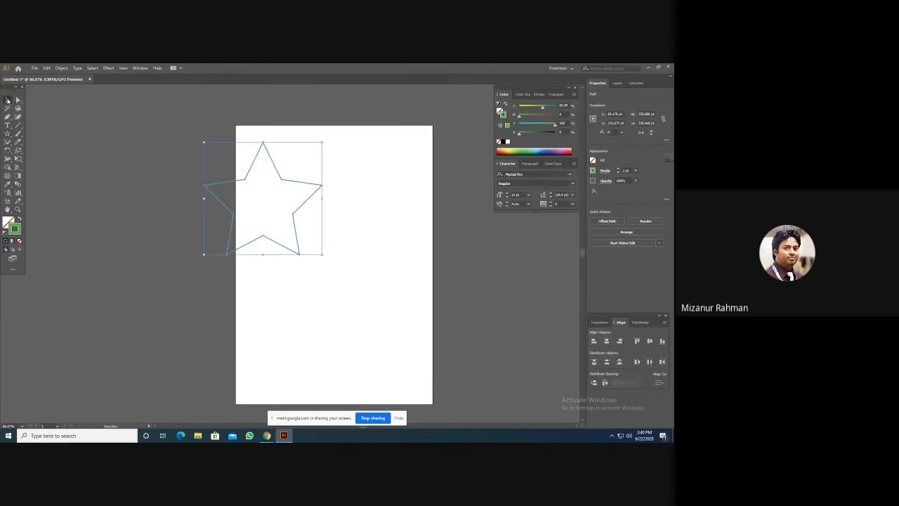
pyautogui.moveTo(300, 184); pyautogui.dragTo(326, 211)
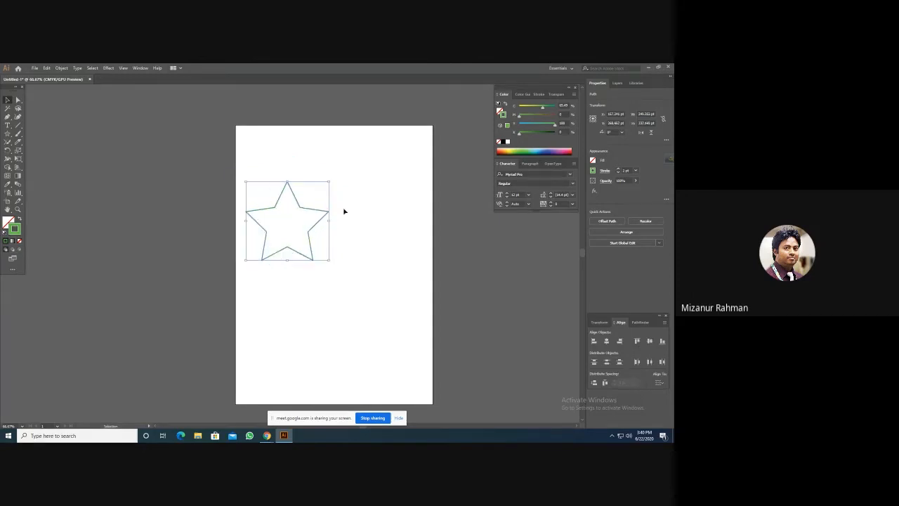
# - Rotate a copy of the green star slightly clockwise around its right tip
pyautogui.click(8, 150)
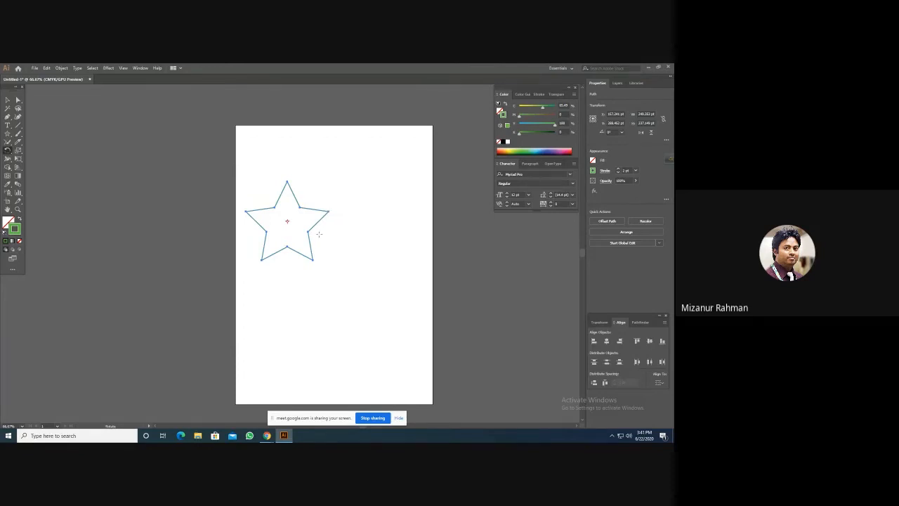
pyautogui.click(329, 211)
pyautogui.moveTo(306, 209); pyautogui.dragTo(305, 204)
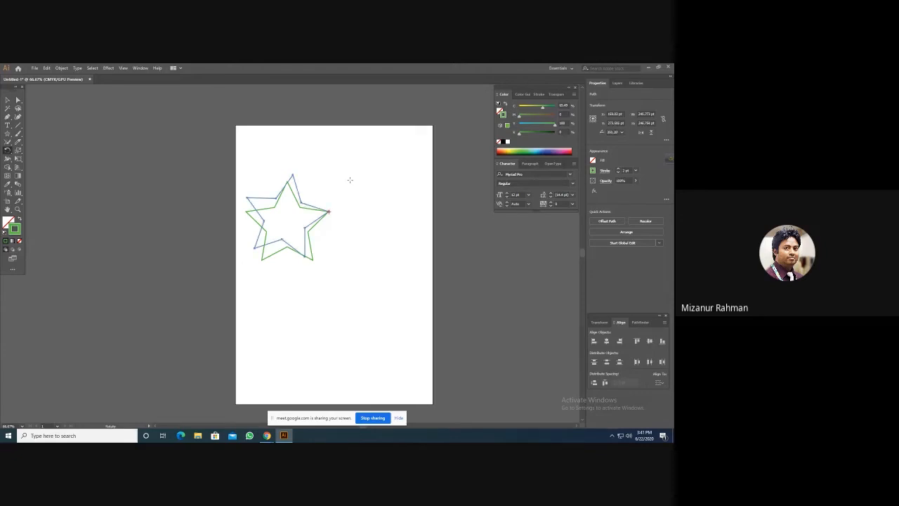
# - Repeat the rotated star copy around the right tip until it completes a full circular pattern, and deselect it
pyautogui.press('v')
pyautogui.hotkey('ctrl', 'd')
pyautogui.hotkey('ctrl', 'd')
pyautogui.hotkey('ctrl', 'd')
pyautogui.hotkey('ctrl', 'd')
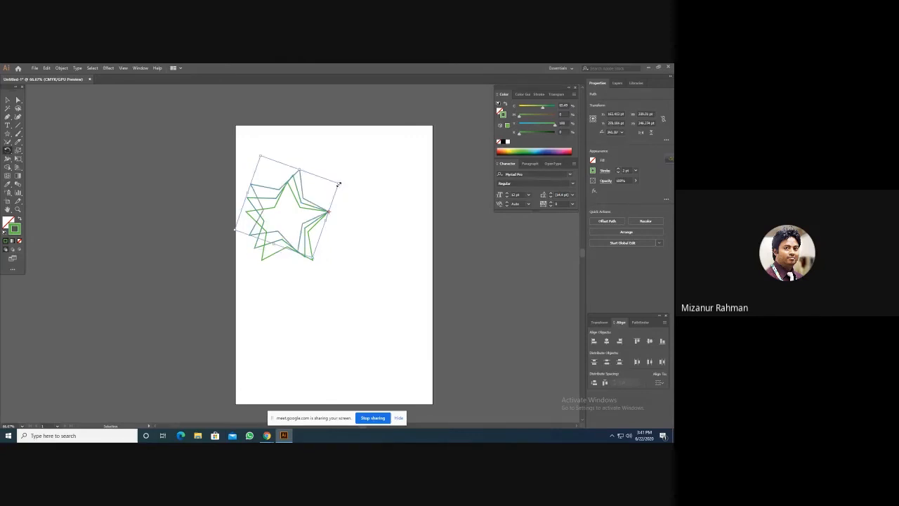
pyautogui.hotkey('ctrl', 'd')
pyautogui.hotkey('ctrl', 'd')
pyautogui.hotkey('ctrl', 'd')
pyautogui.hotkey('ctrl', 'd')
pyautogui.hotkey('ctrl', 'd')
pyautogui.hotkey('ctrl', 'd')
pyautogui.hotkey('ctrl', 'd')
pyautogui.hotkey('ctrl', 'd')
pyautogui.hotkey('ctrl', 'd')
pyautogui.hotkey('ctrl', 'd')
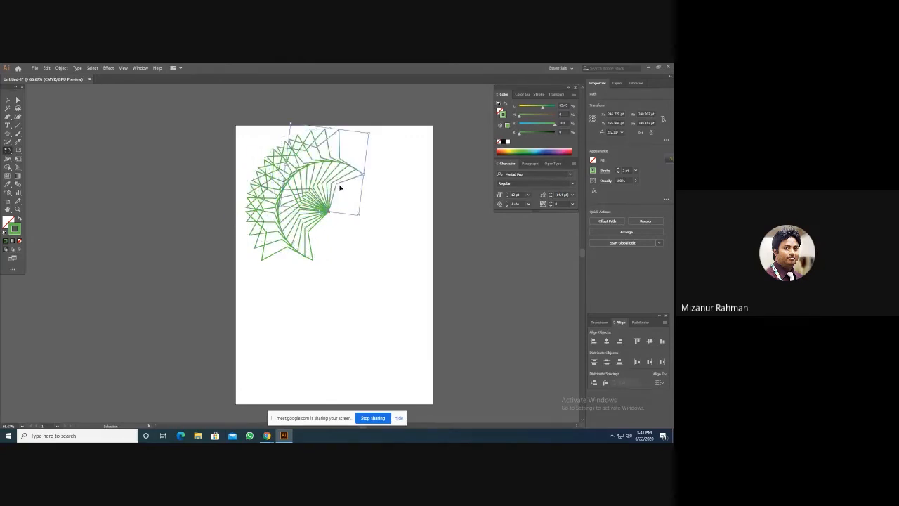
pyautogui.hotkey('ctrl', 'd')
pyautogui.hotkey('ctrl', 'd')
pyautogui.hotkey('ctrl', 'd')
pyautogui.hotkey('ctrl', 'd')
pyautogui.hotkey('ctrl', 'd')
pyautogui.hotkey('ctrl', 'd')
pyautogui.hotkey('ctrl', 'd')
pyautogui.hotkey('ctrl', 'd')
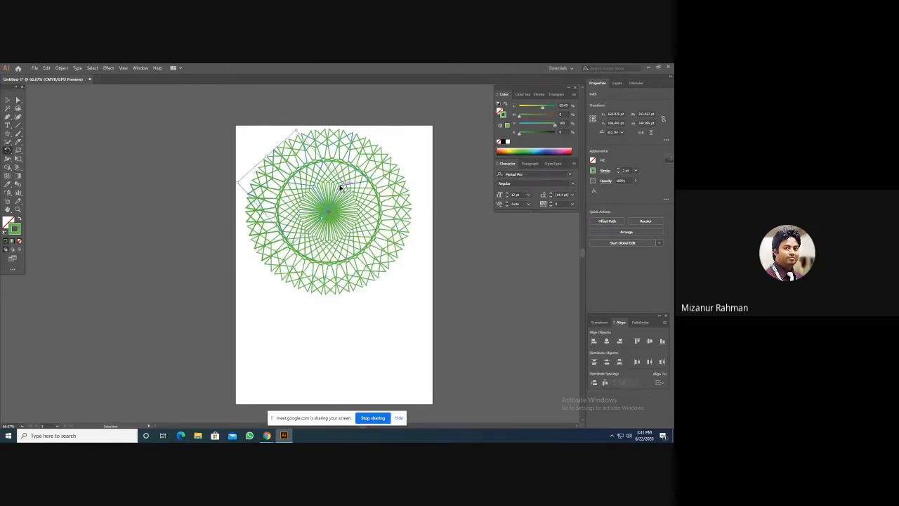
pyautogui.click(8, 99)
pyautogui.click(170, 175)
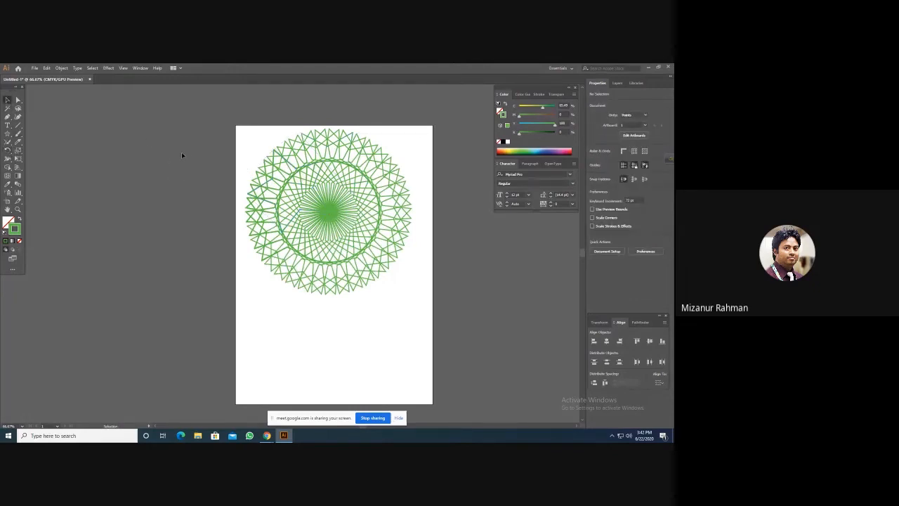
# - Select the whole green star pattern, move it down to the middle of the artboard, and deselect it
pyautogui.moveTo(204, 139); pyautogui.dragTo(407, 313)
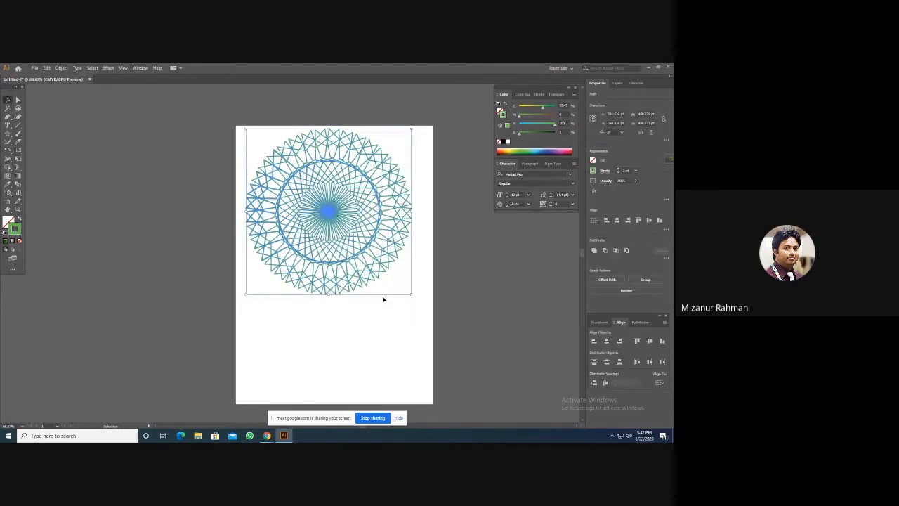
pyautogui.moveTo(360, 212); pyautogui.dragTo(365, 265)
pyautogui.click(481, 263)
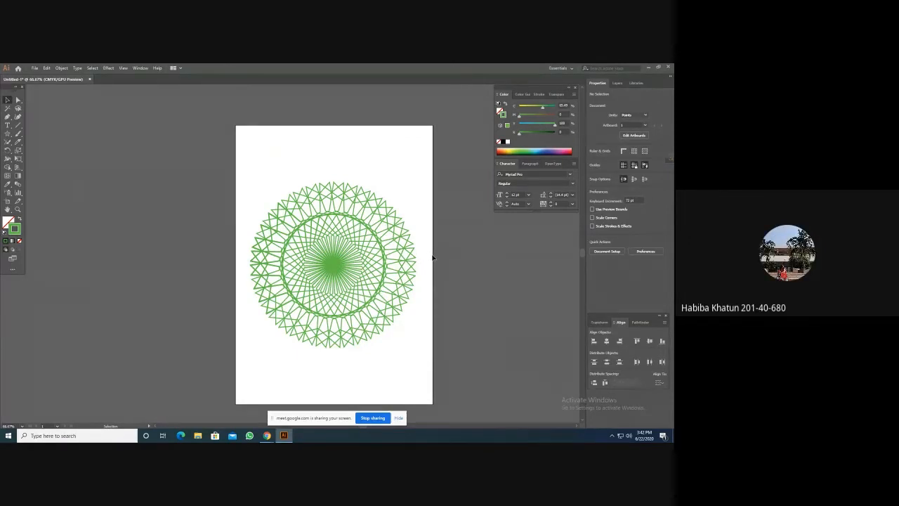
# - Select all the stars of the green pattern and delete them
pyautogui.moveTo(190, 164); pyautogui.dragTo(416, 361)
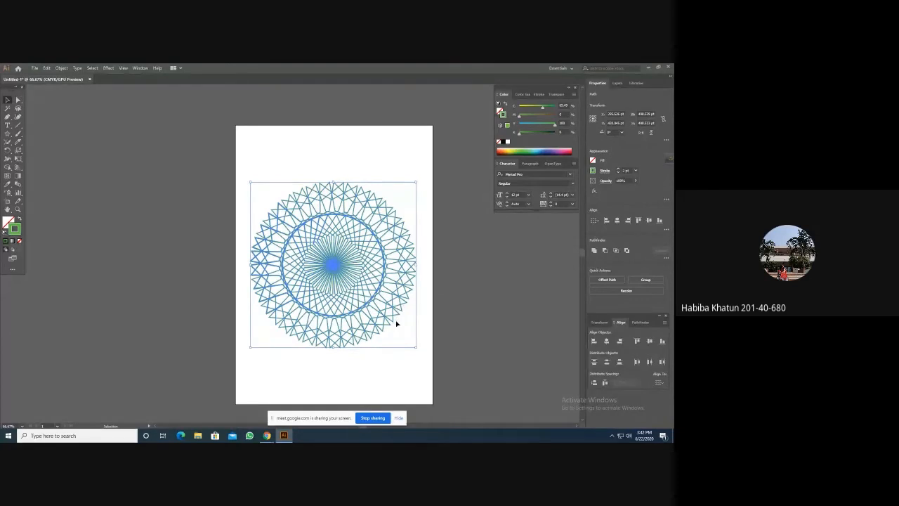
pyautogui.press('Delete')
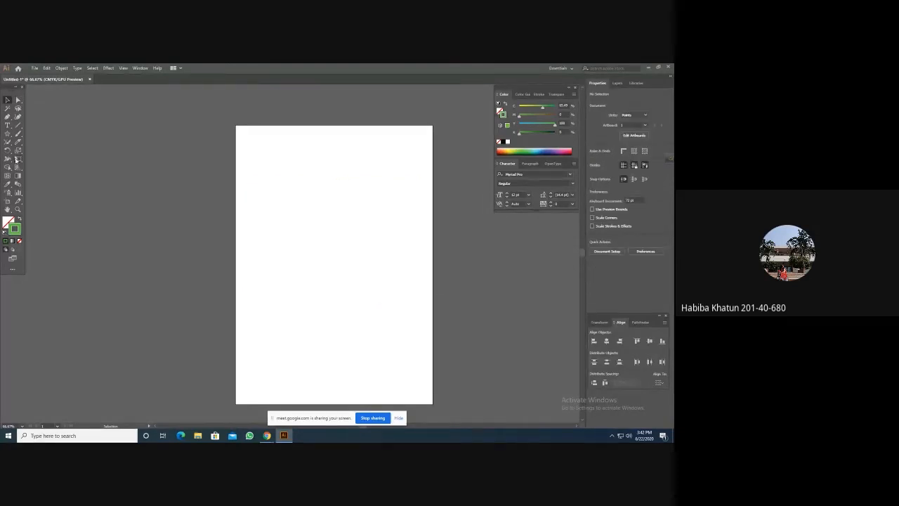
# - Draw a rounded rectangle about 257 × 132 pt with no fill and a green stroke in the middle of the artboard
pyautogui.click(7, 151)
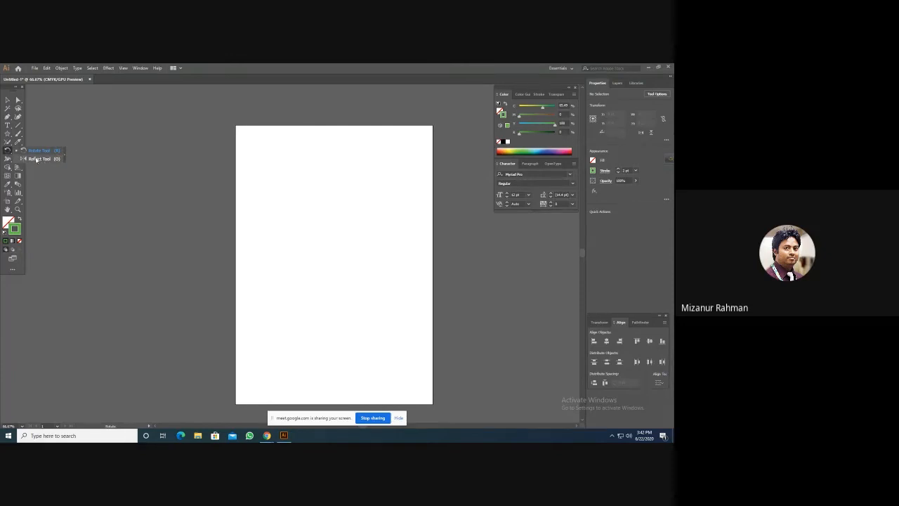
pyautogui.click(35, 159)
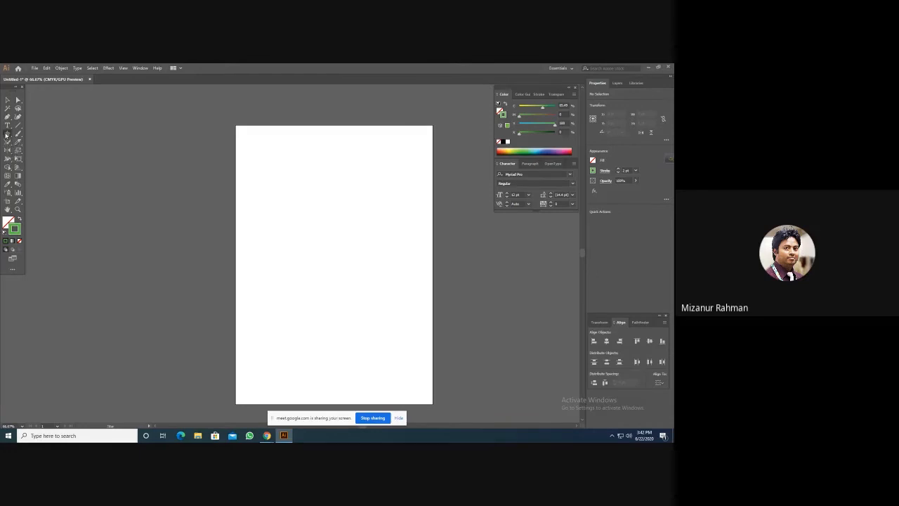
pyautogui.click(7, 133)
pyautogui.click(42, 142)
pyautogui.click(8, 222)
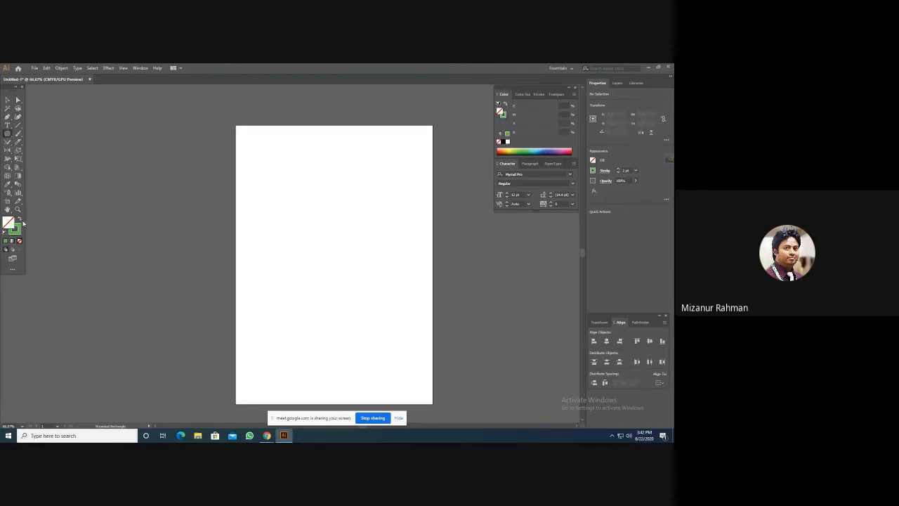
pyautogui.moveTo(282, 213); pyautogui.dragTo(368, 257)
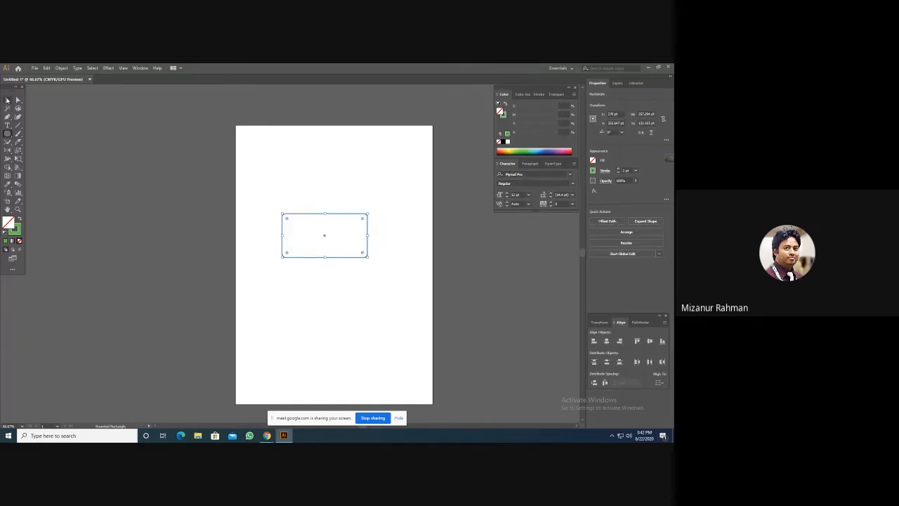
pyautogui.click(8, 100)
pyautogui.click(18, 101)
pyautogui.click(372, 237)
pyautogui.click(364, 214)
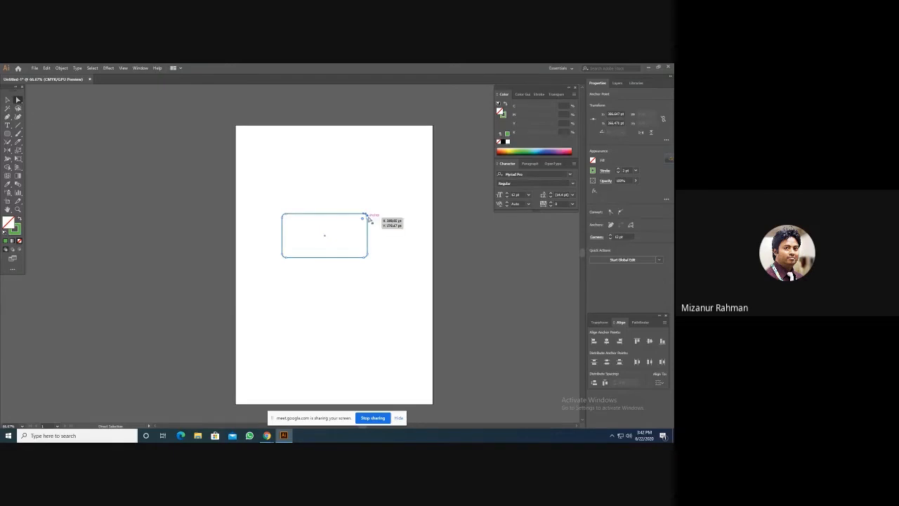
pyautogui.click(384, 218)
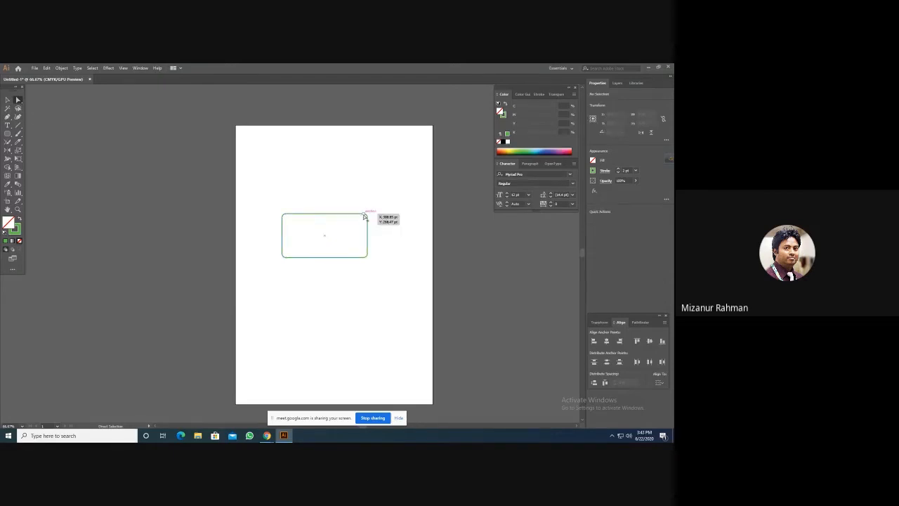
pyautogui.click(365, 215)
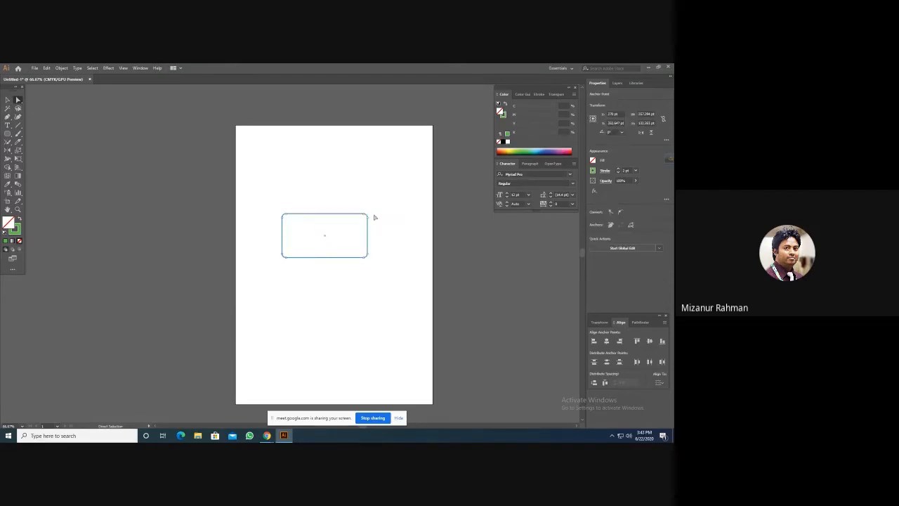
pyautogui.click(376, 217)
pyautogui.press('v')
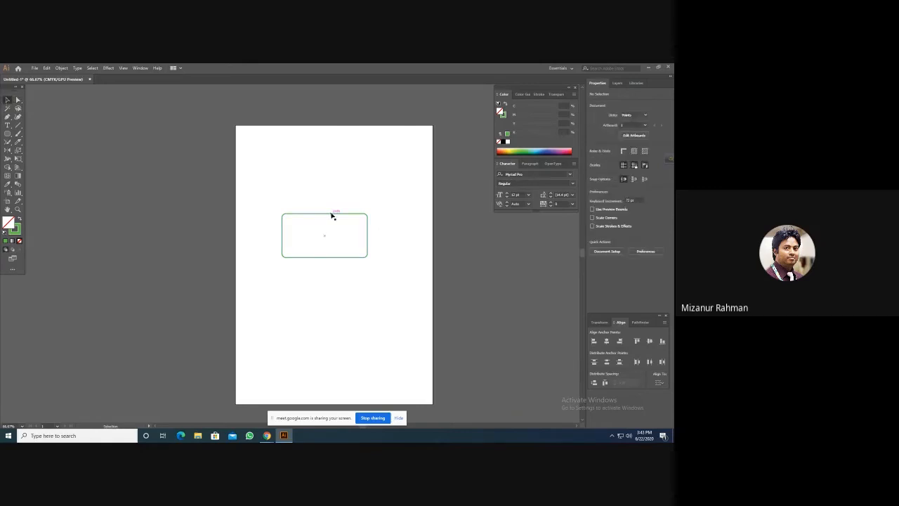
# - Try rounding all four corners of the rectangle by a larger radius, and undo it
pyautogui.click(332, 213)
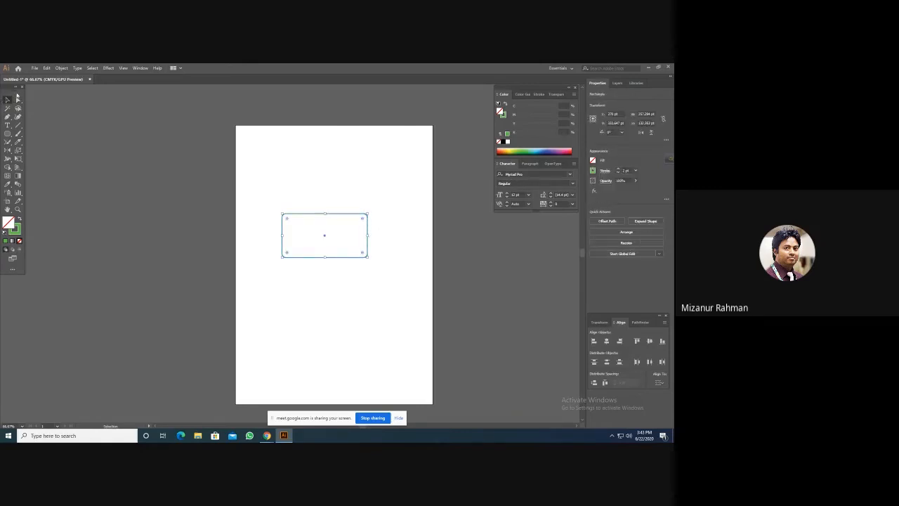
pyautogui.press('a')
pyautogui.moveTo(363, 221); pyautogui.dragTo(353, 227)
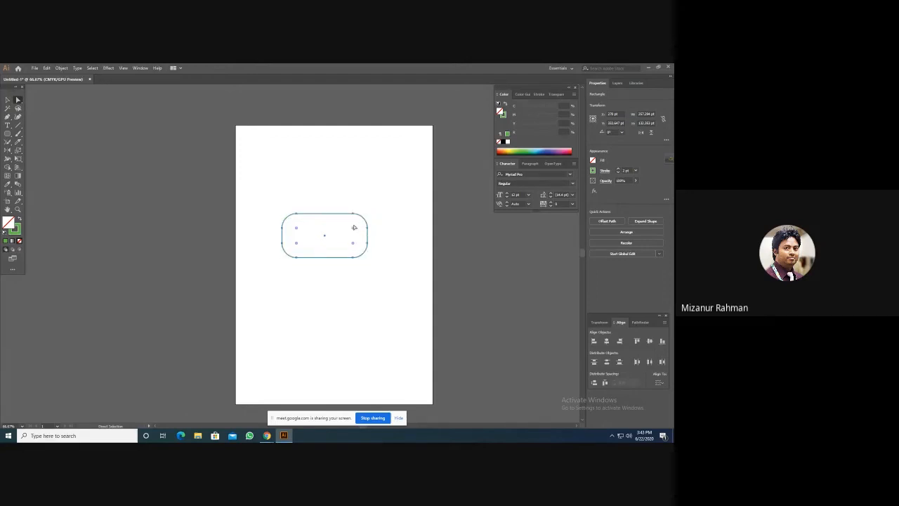
pyautogui.hotkey('ctrl', 'z')
# - Round only the upper-right corner of the rectangle with a much larger radius, and deselect it
pyautogui.moveTo(362, 221); pyautogui.dragTo(340, 239)
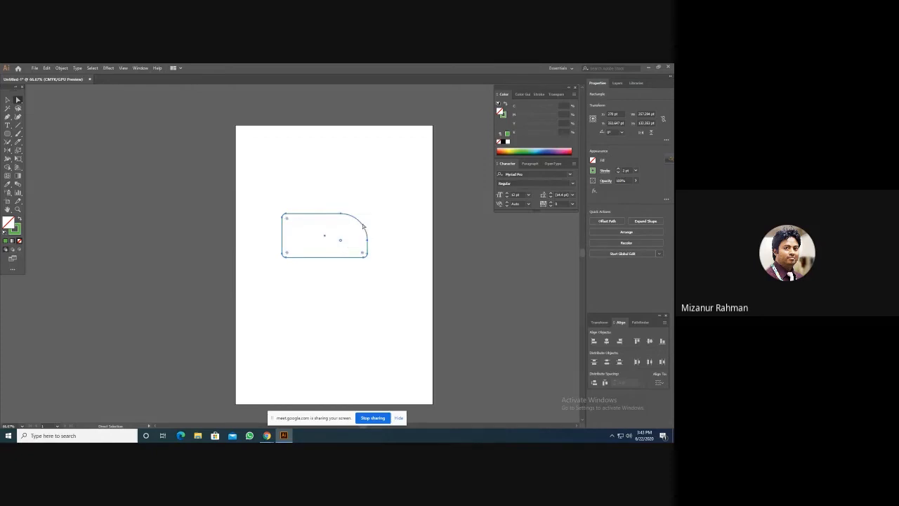
pyautogui.click(345, 187)
pyautogui.click(8, 101)
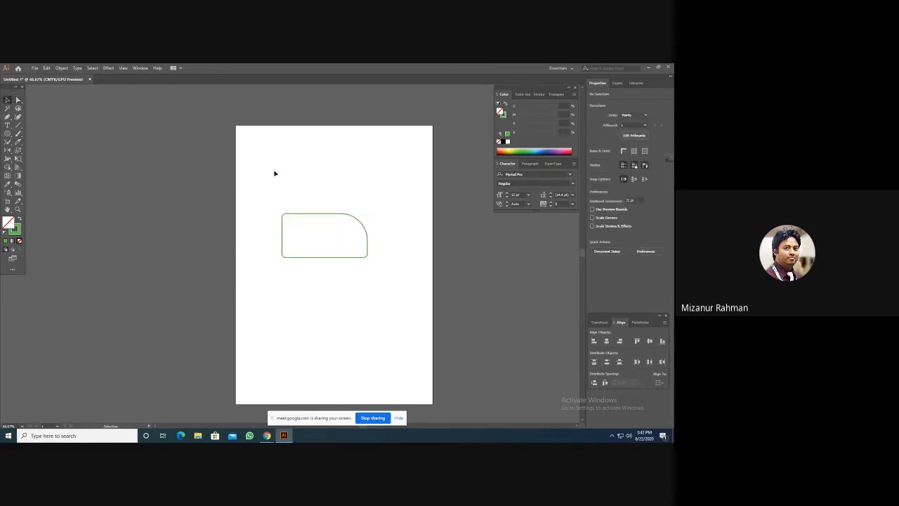
# - Flip the rectangle freehand with the Reflect tool so its large rounded corner points to the lower right
pyautogui.click(311, 214)
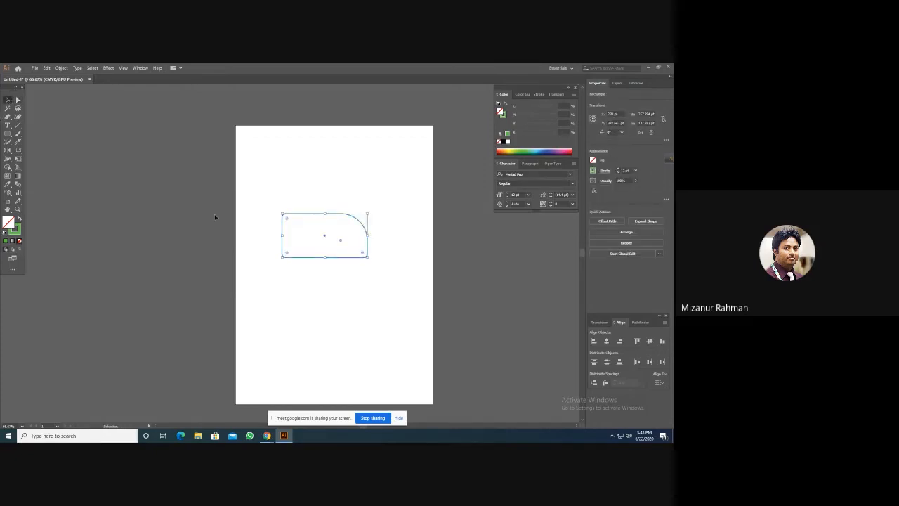
pyautogui.click(8, 150)
pyautogui.moveTo(297, 210); pyautogui.dragTo(249, 282)
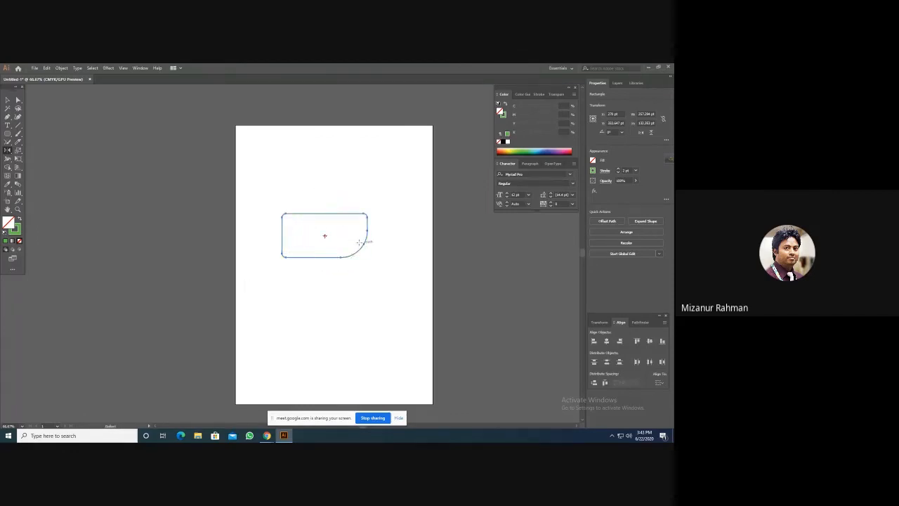
pyautogui.doubleClick(8, 151)
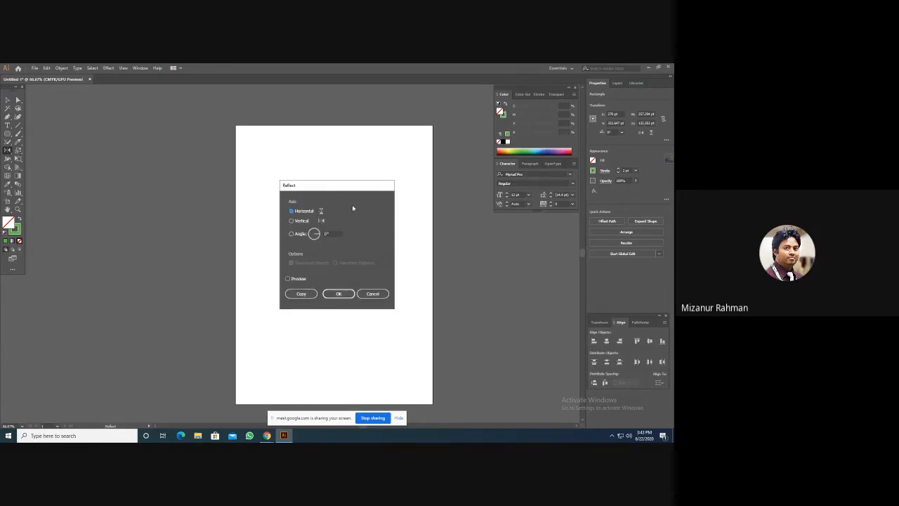
pyautogui.click(376, 294)
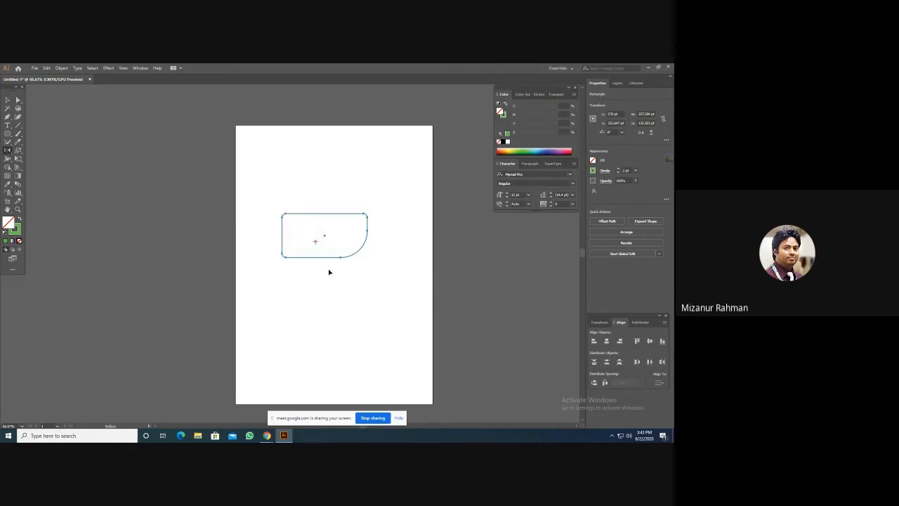
# - Undo the freehand reflection of the rectangle
pyautogui.press('v')
pyautogui.hotkey('ctrl', 'z')
pyautogui.hotkey('ctrl', 'z')
pyautogui.hotkey('ctrl', 'z')
# - Reflect the rectangle across the vertical axis at 90° so the large rounded corner moves to the upper left
pyautogui.doubleClick(8, 150)
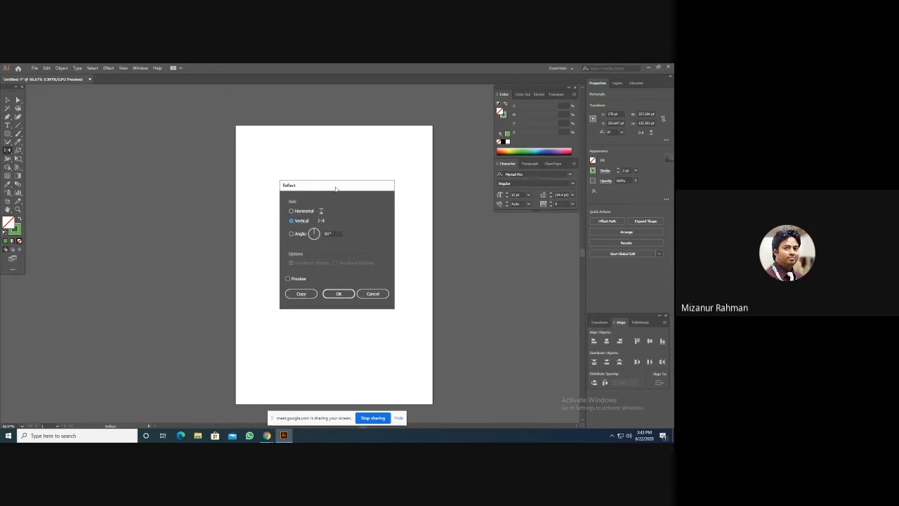
pyautogui.moveTo(332, 186); pyautogui.dragTo(443, 184)
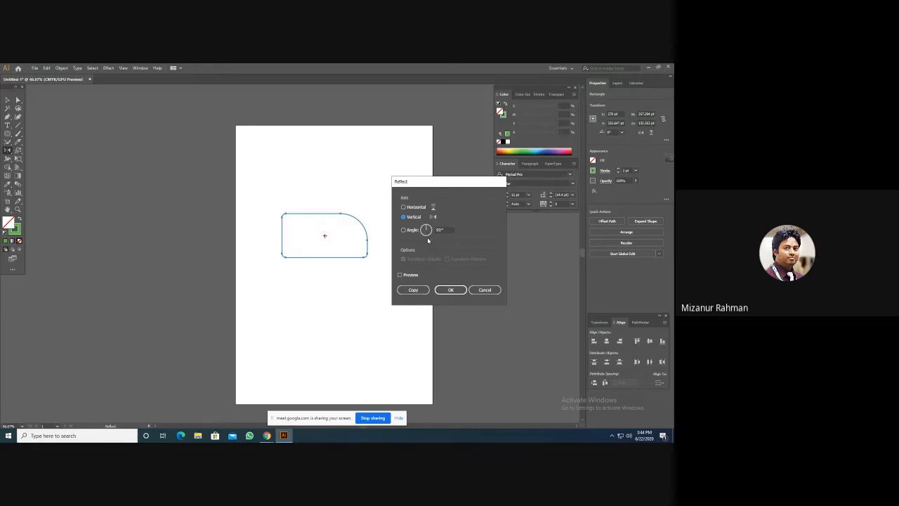
pyautogui.moveTo(427, 231); pyautogui.dragTo(427, 226)
pyautogui.click(452, 290)
pyautogui.click(453, 290)
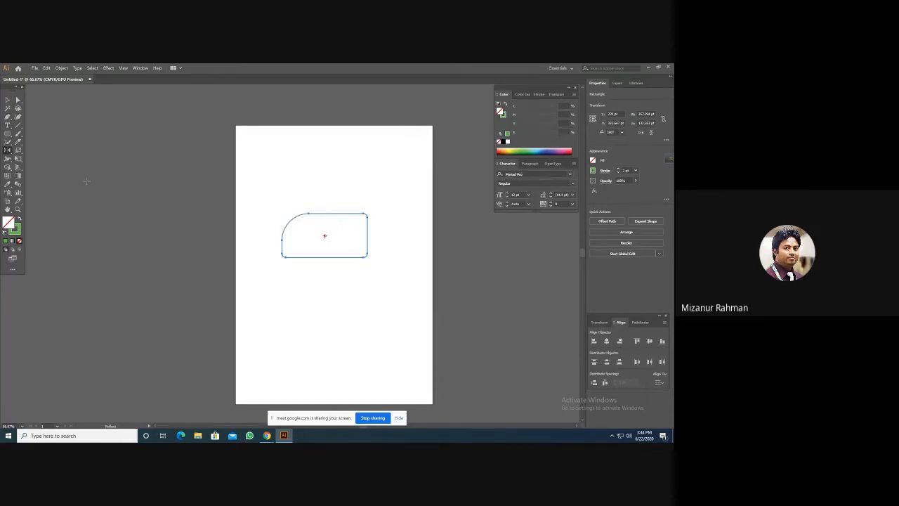
# - Reflect the rectangle top to bottom so the large rounded corner moves to the lower left
pyautogui.doubleClick(8, 151)
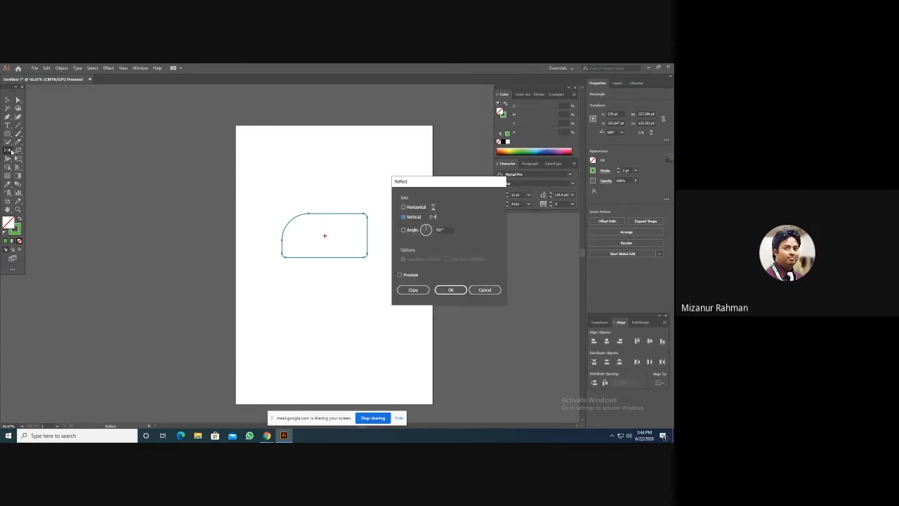
pyautogui.click(443, 229)
pyautogui.press('Return')
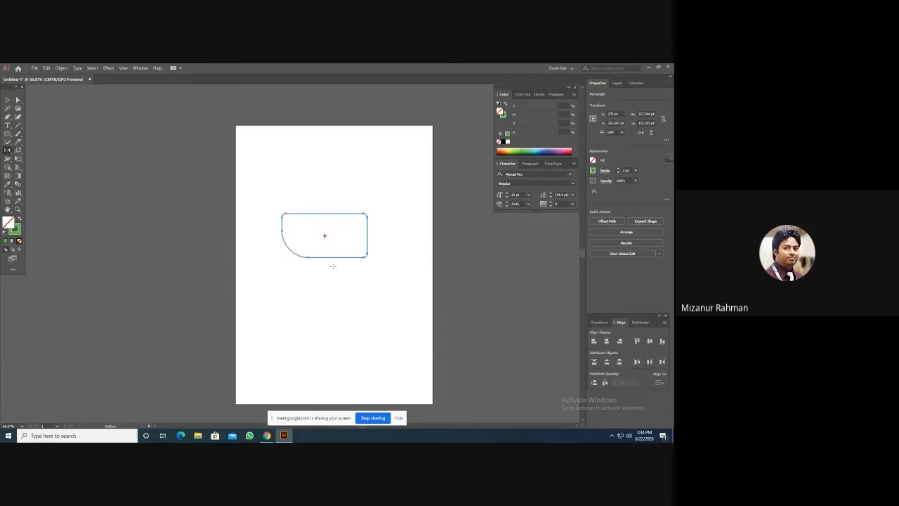
# - Select the reflected rectangle and delete it from the artboard
pyautogui.press('v')
pyautogui.click(281, 196)
pyautogui.moveTo(281, 196); pyautogui.dragTo(353, 261)
pyautogui.press('Delete')
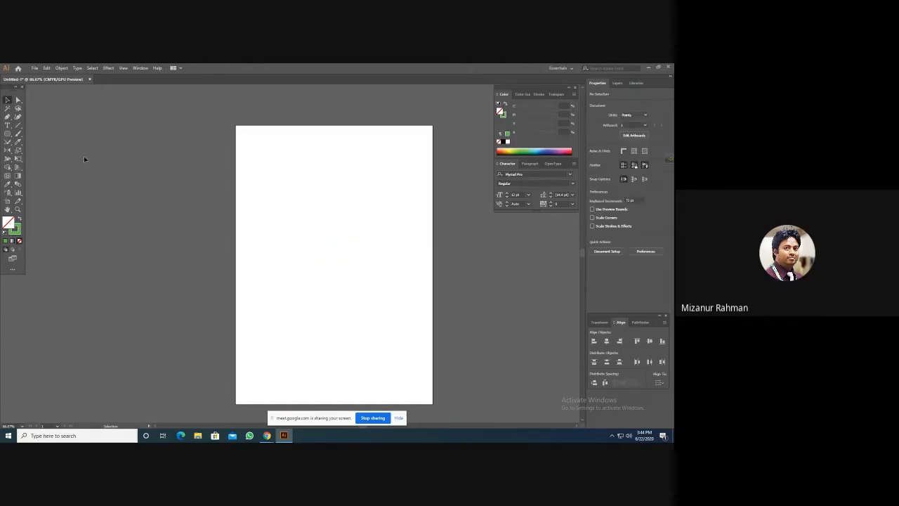
# - Choose a purple fill colour and swap it with the stroke to get a green fill and a purple stroke
pyautogui.click(19, 151)
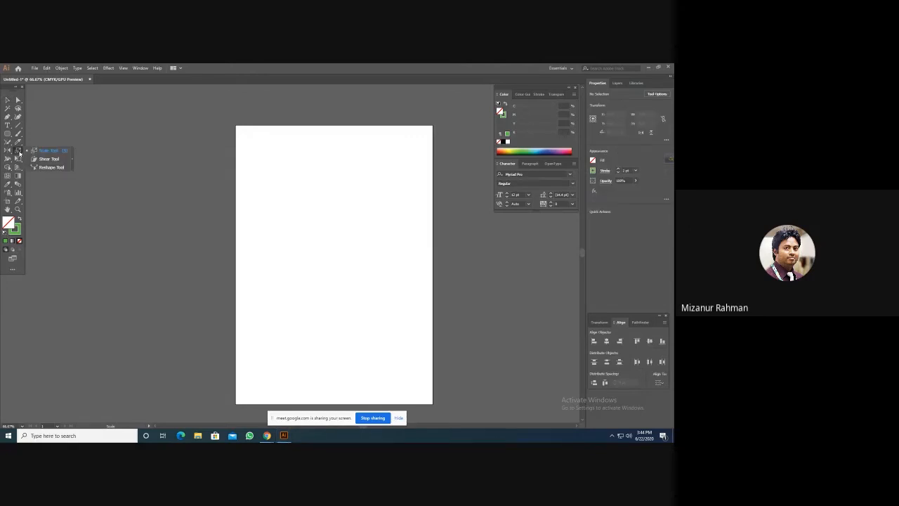
pyautogui.click(7, 101)
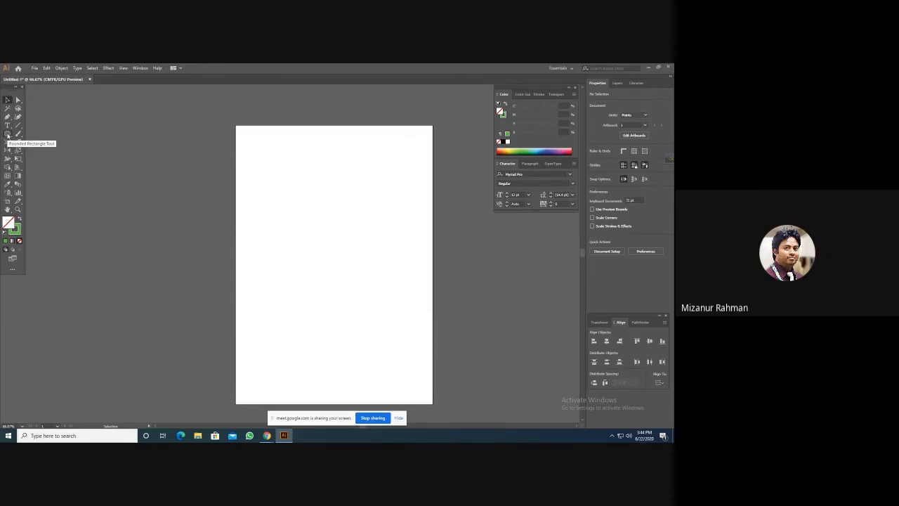
pyautogui.click(520, 149)
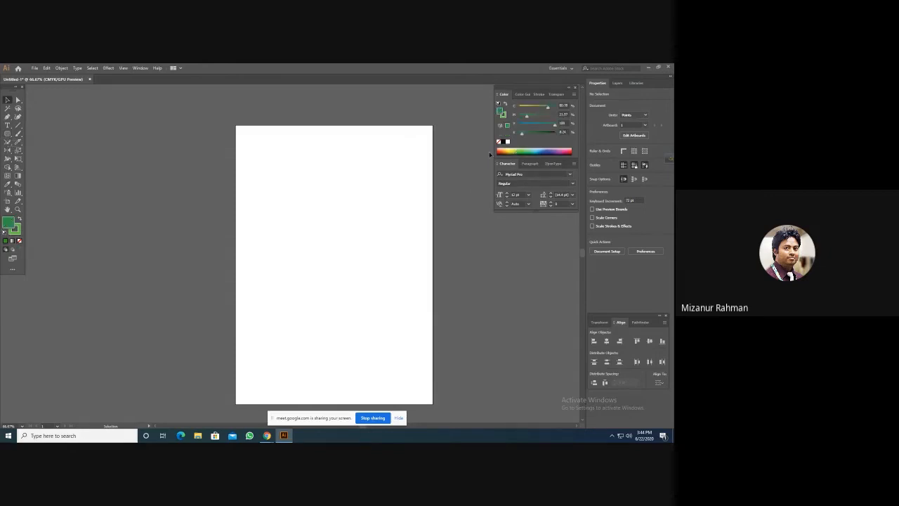
pyautogui.click(554, 148)
pyautogui.click(19, 219)
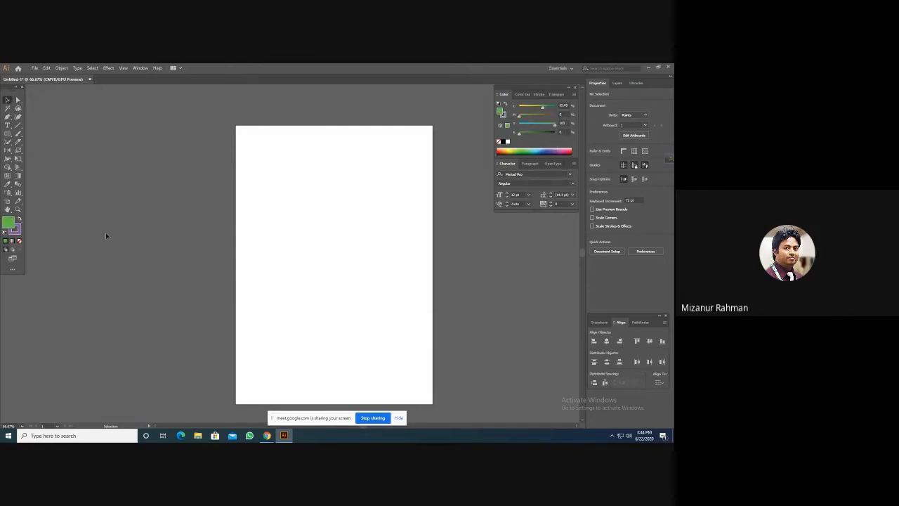
# - Examine the empty artboard at different magnifications, returning to 100% and enlarging it to 200%
pyautogui.click(8, 136)
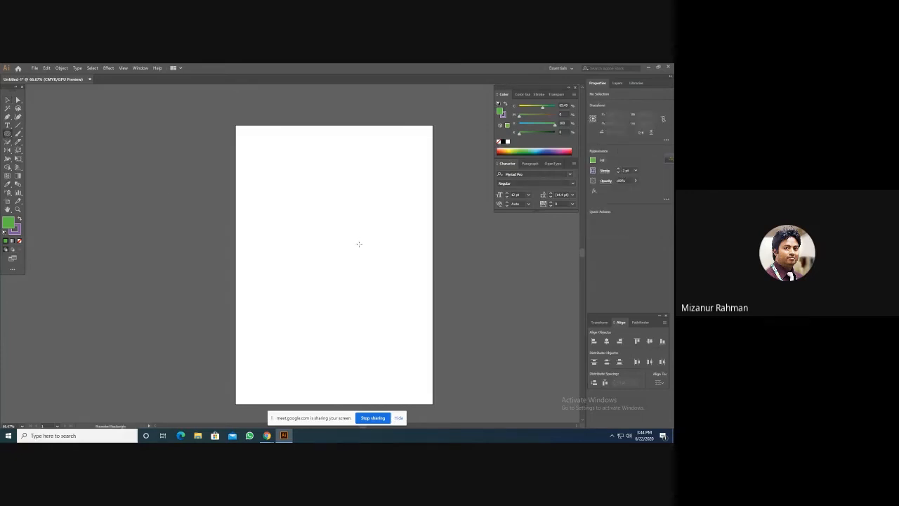
pyautogui.hotkey('ctrl', '+')
pyautogui.hotkey('ctrl', '+')
pyautogui.hotkey('ctrl', '+')
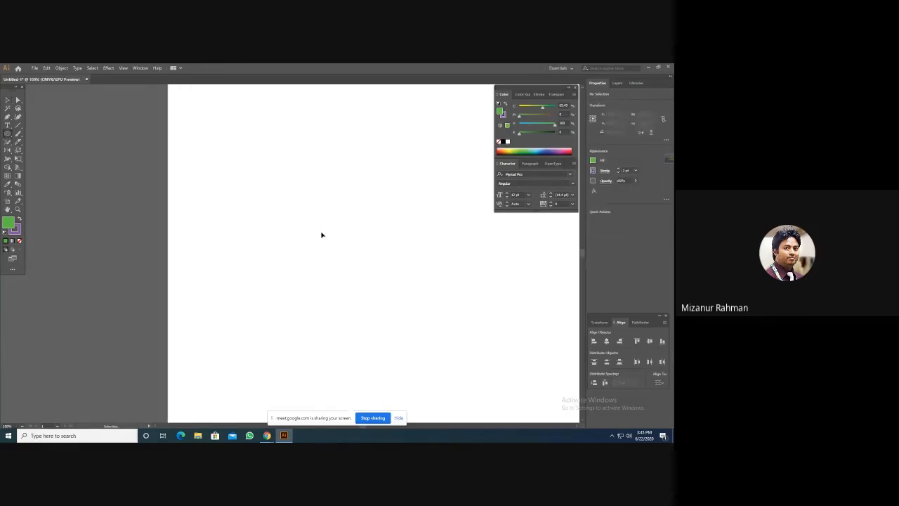
pyautogui.press('space')
pyautogui.moveTo(350, 251); pyautogui.dragTo(261, 241)
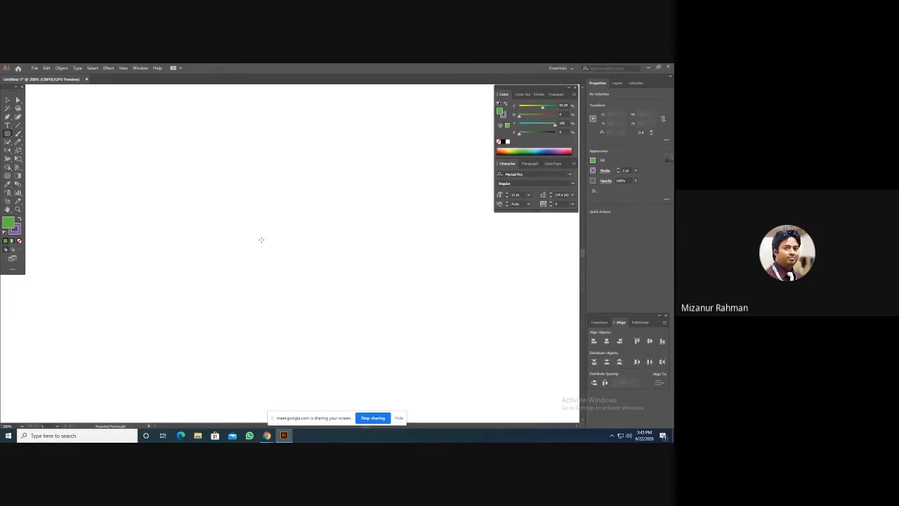
pyautogui.press('v')
pyautogui.hotkey('ctrl', '1')
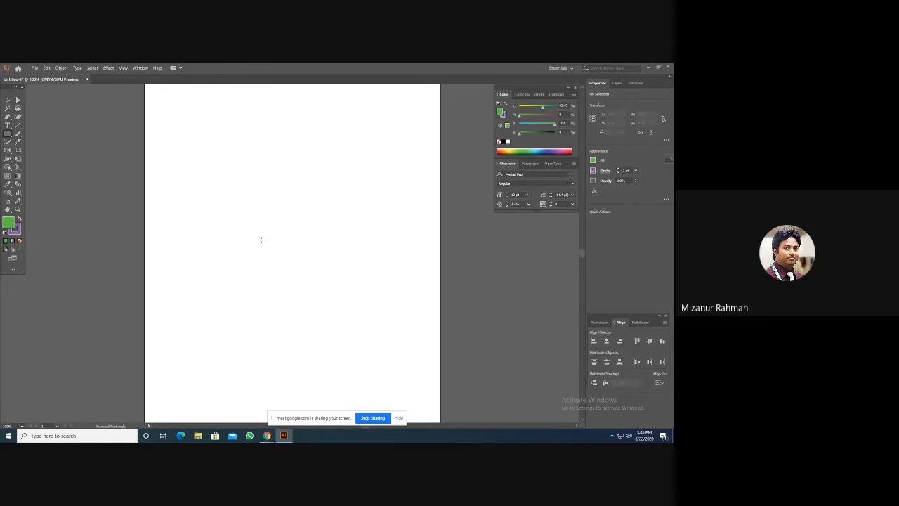
pyautogui.hotkey('ctrl', '=')
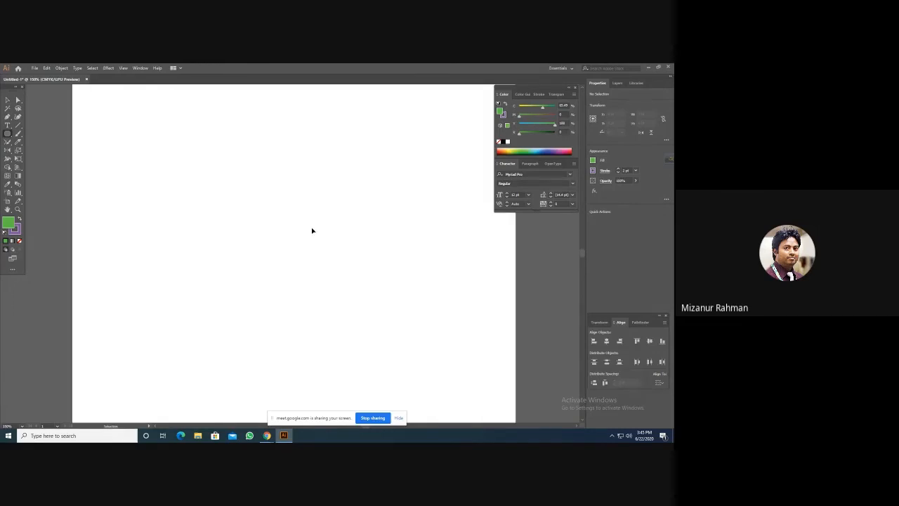
pyautogui.hotkey('ctrl', '=')
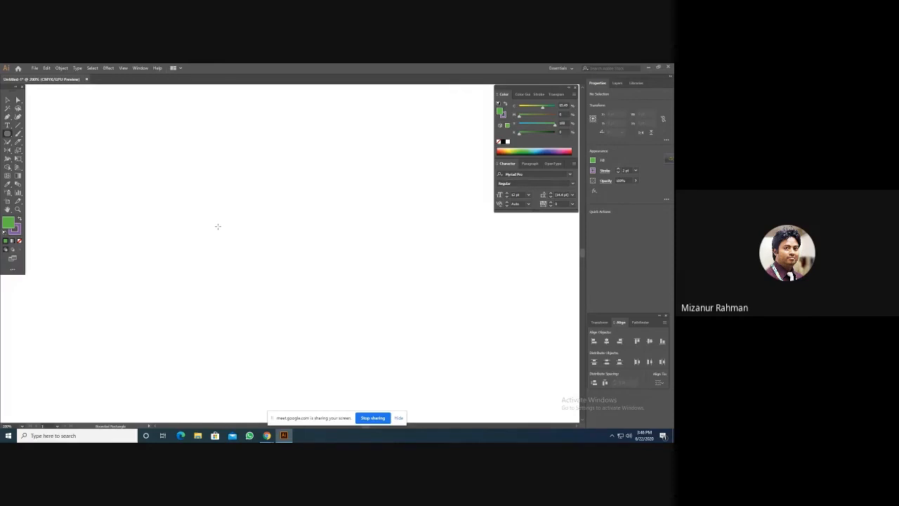
# - Create a green rectangle with a purple stroke, 720 pt wide and 216 pt high, using exact dimensions
pyautogui.click(7, 133)
pyautogui.click(39, 150)
pyautogui.click(210, 205)
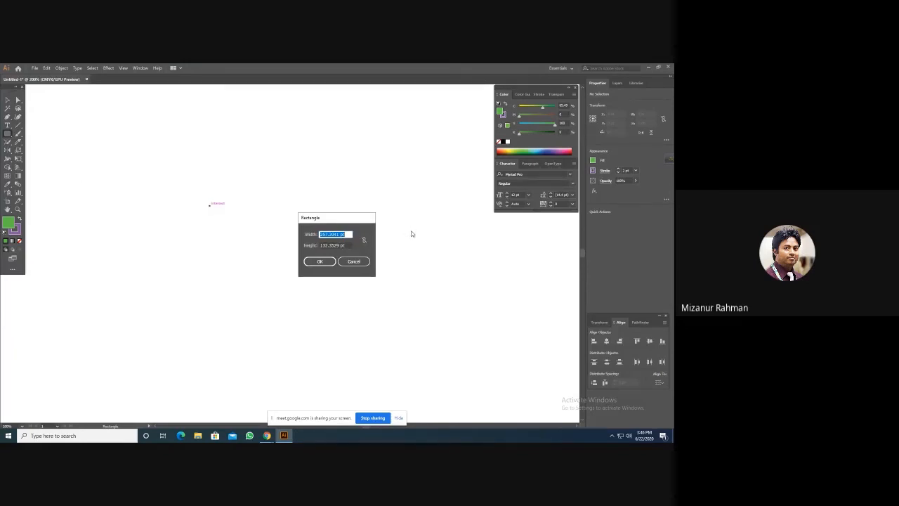
pyautogui.write('15')
pyautogui.write('in')
pyautogui.press('Tab')
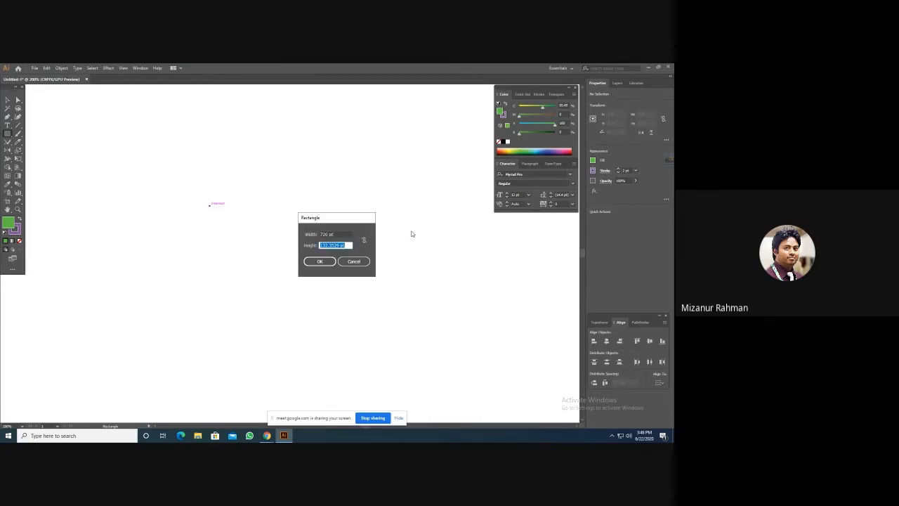
pyautogui.write('5')
pyautogui.press('Return')
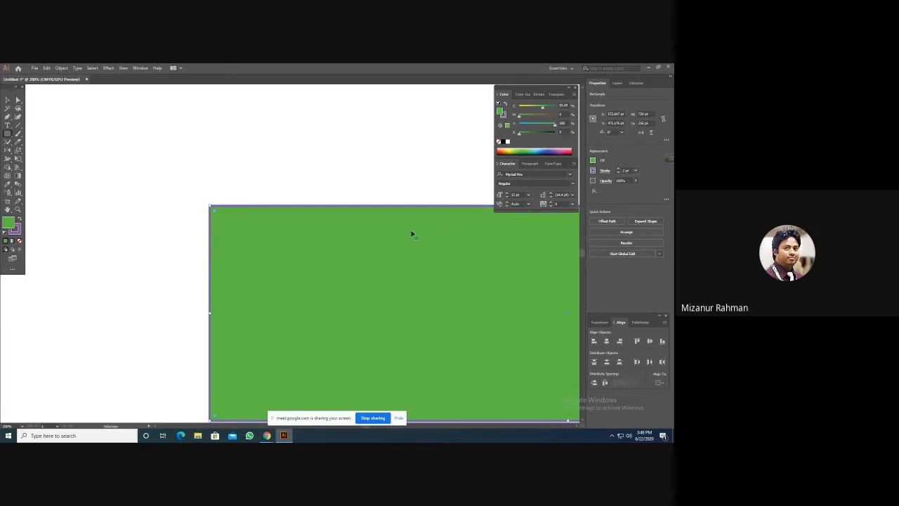
# - Move the green rectangle leftwards so that it is horizontally centred on the artboard
pyautogui.hotkey('ctrl', '-')
pyautogui.hotkey('ctrl', '-')
pyautogui.hotkey('ctrl', '-')
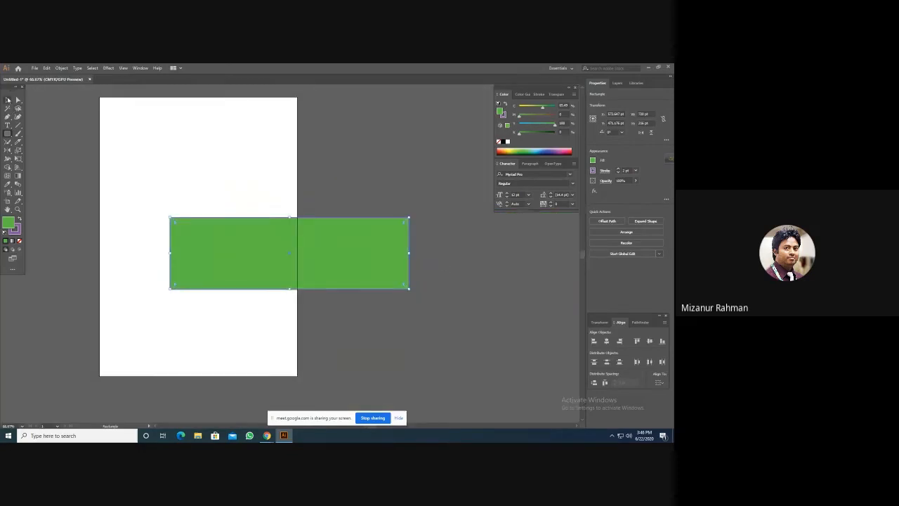
pyautogui.click(7, 100)
pyautogui.moveTo(288, 250); pyautogui.dragTo(197, 236)
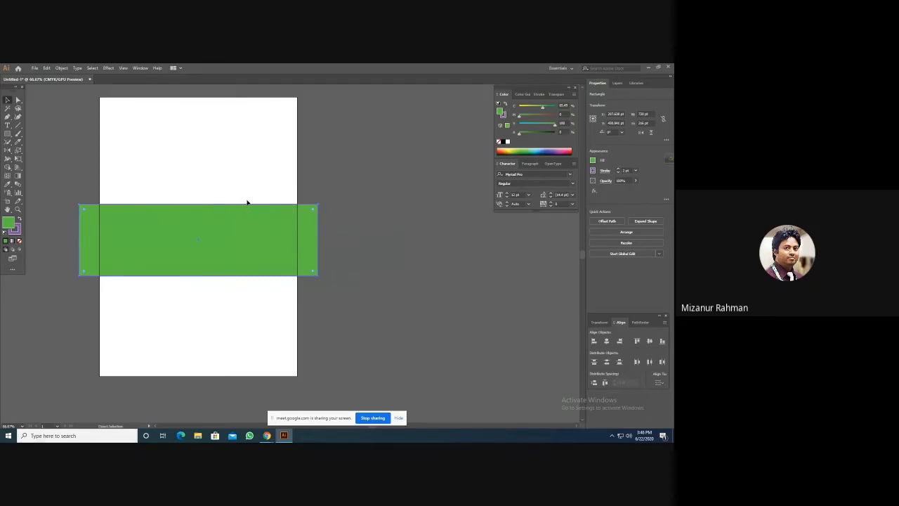
pyautogui.moveTo(236, 199); pyautogui.dragTo(288, 214)
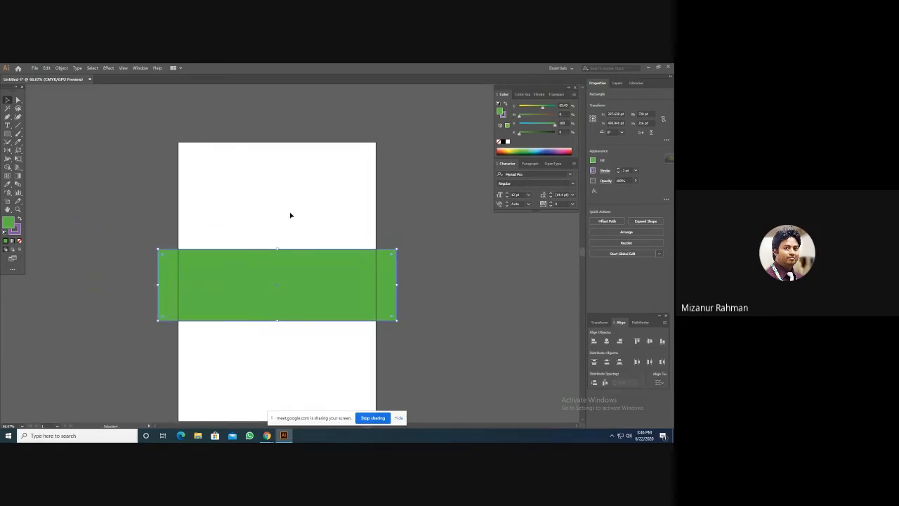
# - Widen the artboard on both sides so that it extends well beyond the green rectangle's left and right ends
pyautogui.click(7, 201)
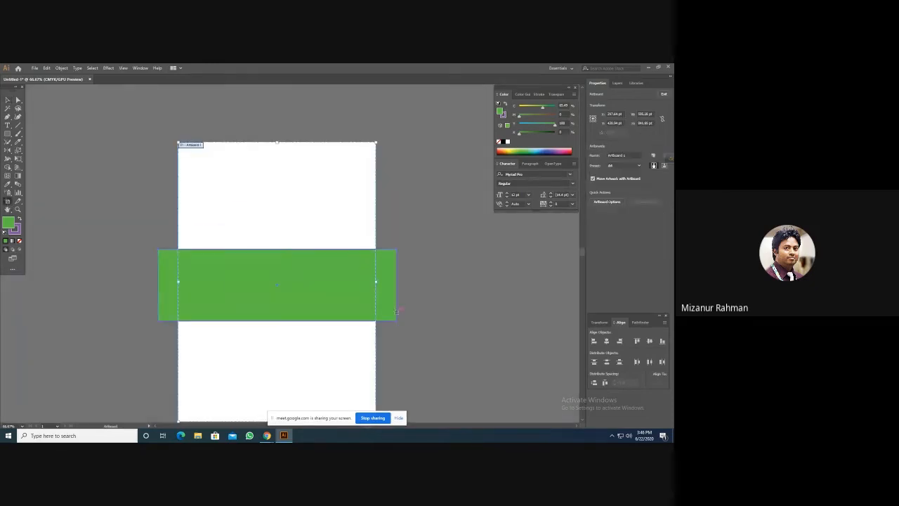
pyautogui.moveTo(376, 282); pyautogui.dragTo(508, 282)
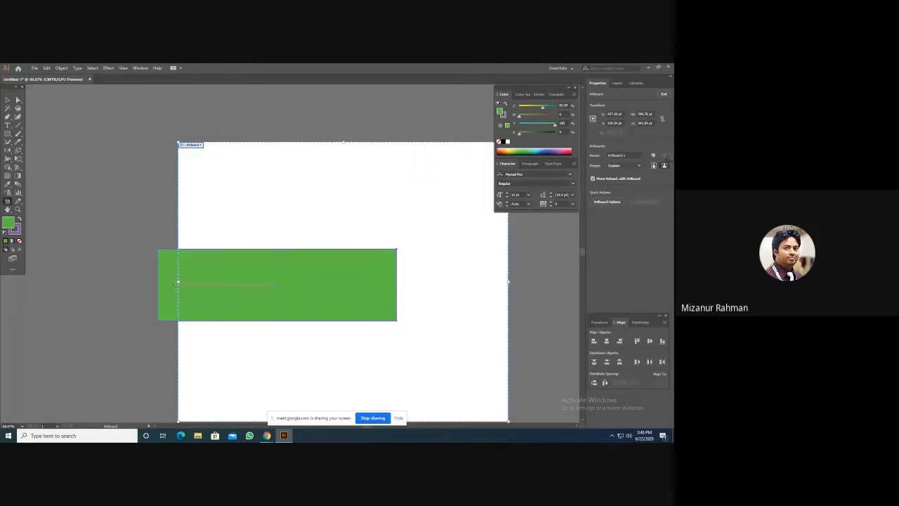
pyautogui.moveTo(179, 282); pyautogui.dragTo(63, 271)
pyautogui.press('Escape')
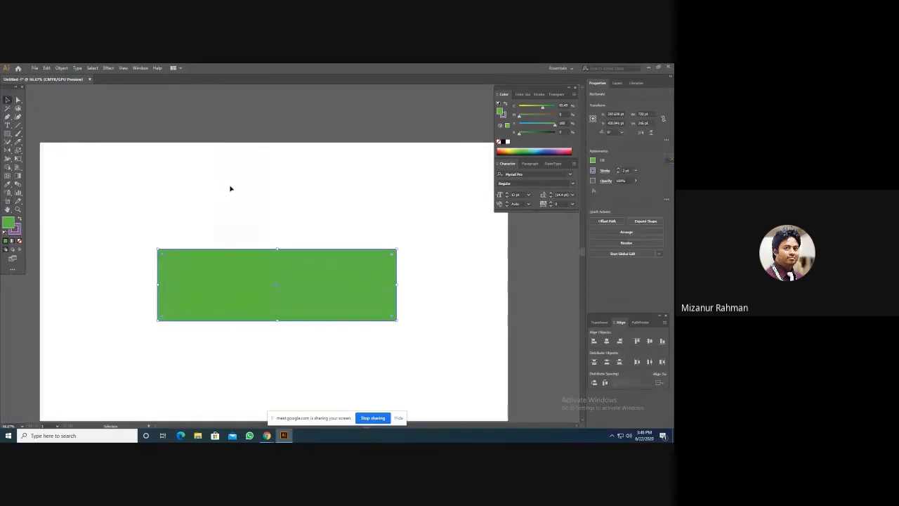
# - Select the green rectangle, show the rulers and set their units to inches
pyautogui.hotkey('ctrl', '+')
pyautogui.hotkey('ctrl', '+')
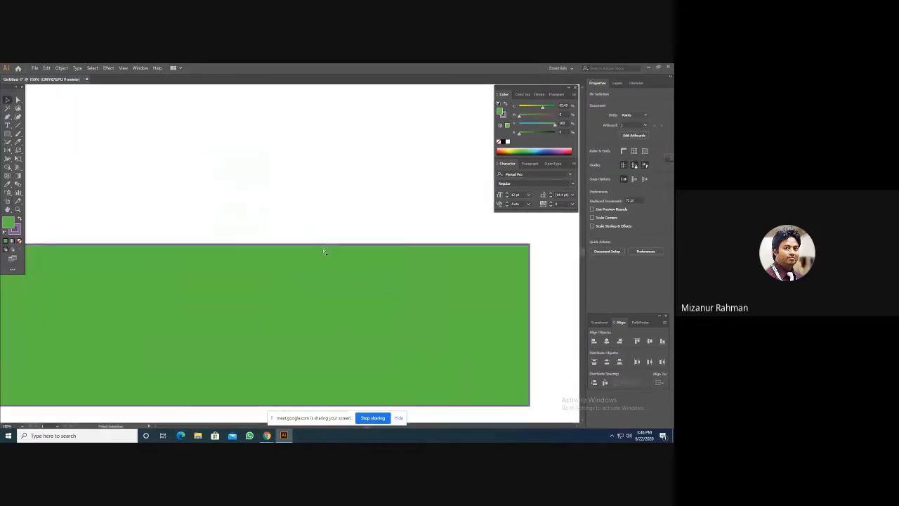
pyautogui.hotkey('ctrl', '-')
pyautogui.hotkey('ctrl', '-')
pyautogui.click(307, 273)
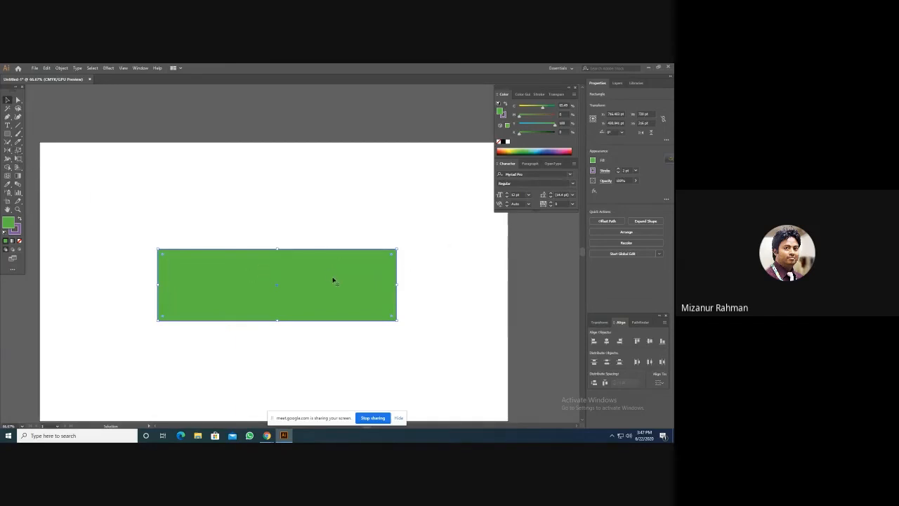
pyautogui.hotkey('ctrl', 'r')
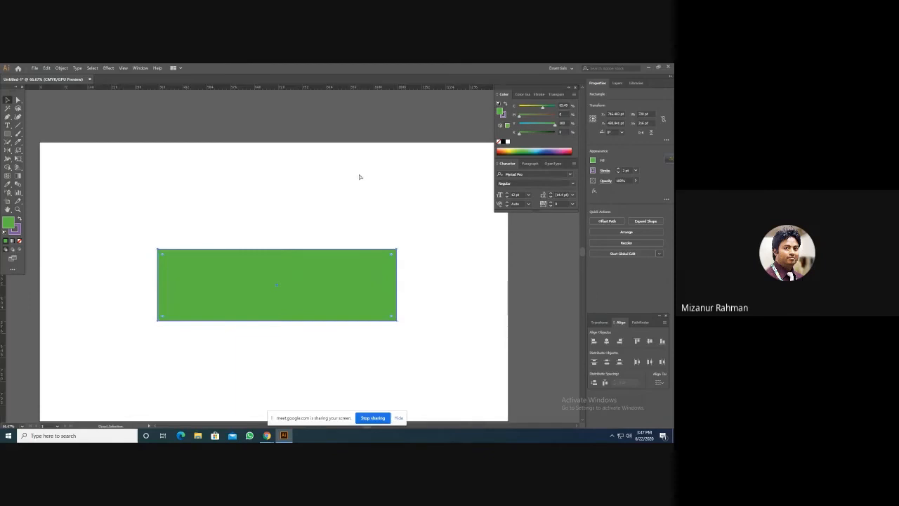
pyautogui.rightClick(328, 87)
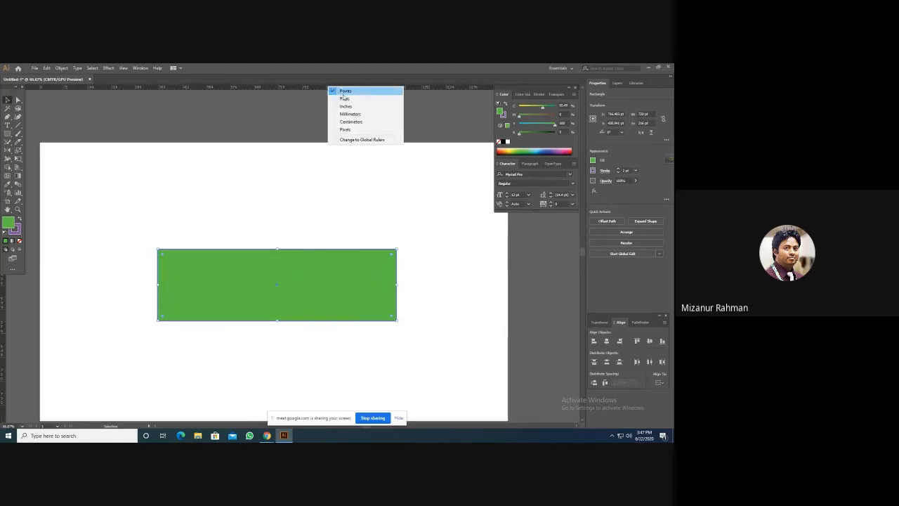
pyautogui.click(349, 105)
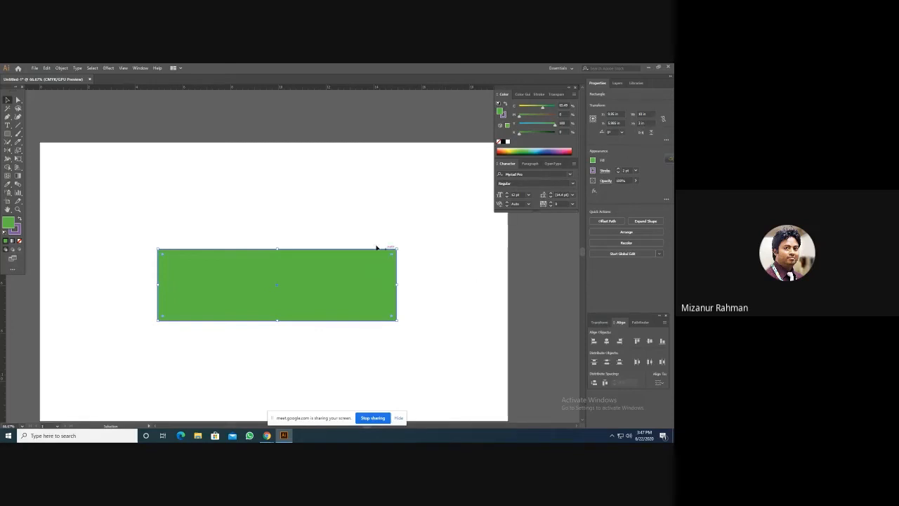
pyautogui.scroll(-1, 324, 298)
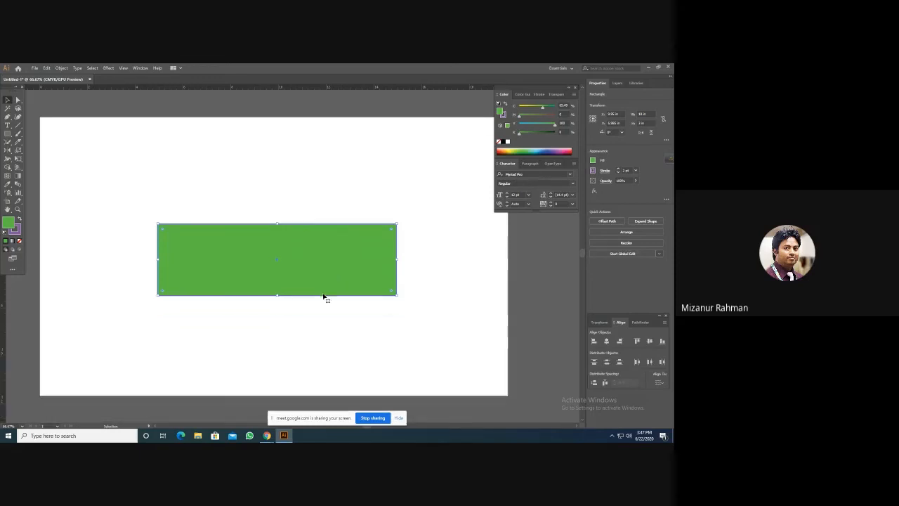
# - Scale the green rectangle uniformly to 1200% and view the whole enlarged shape
pyautogui.doubleClick(18, 151)
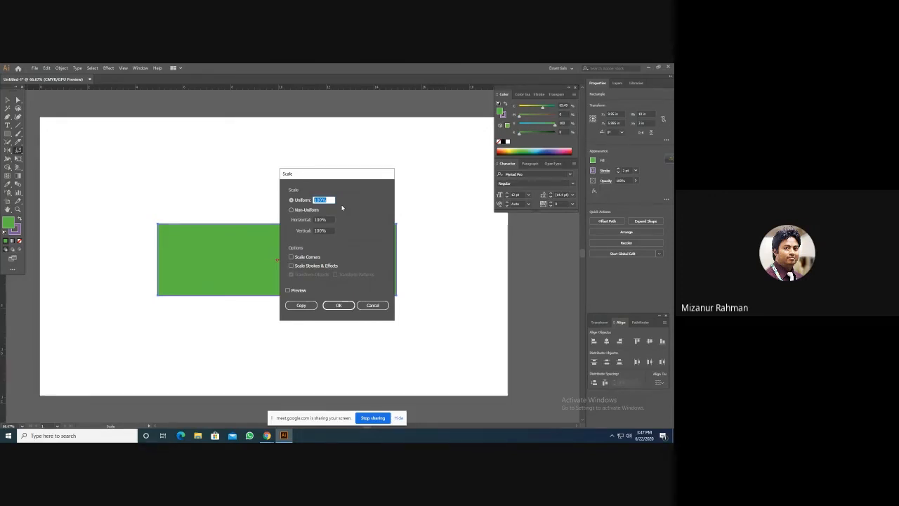
pyautogui.write('120')
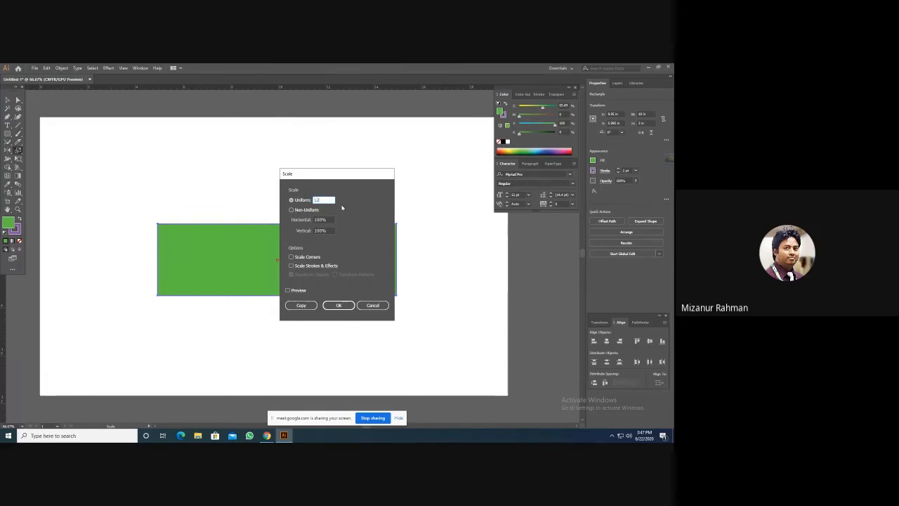
pyautogui.write('0')
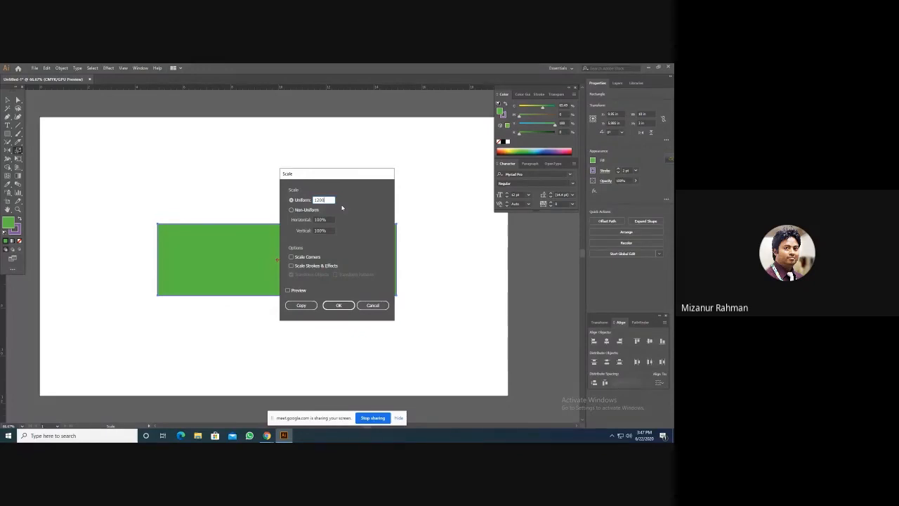
pyautogui.press('Return')
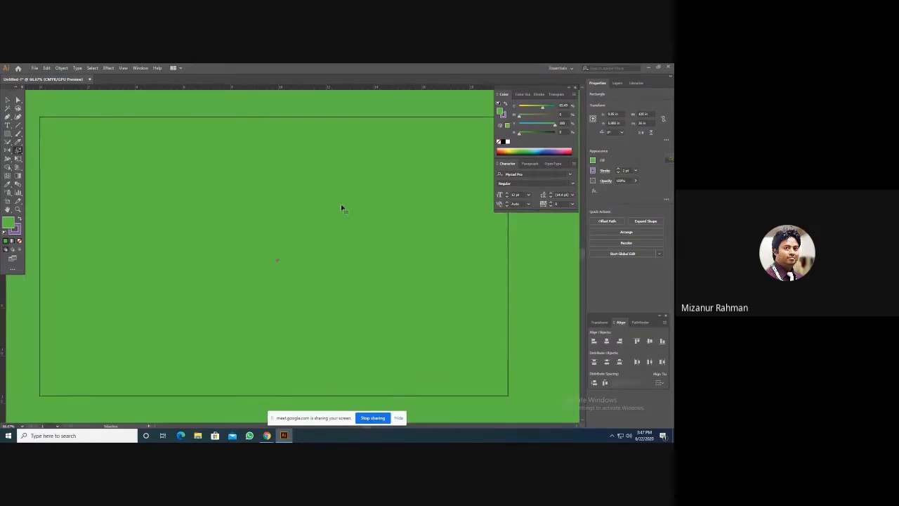
pyautogui.hotkey('ctrl', '-')
pyautogui.hotkey('ctrl', '-')
pyautogui.hotkey('ctrl', '-')
pyautogui.hotkey('ctrl', '-')
pyautogui.hotkey('ctrl', '-')
pyautogui.hotkey('ctrl', '-')
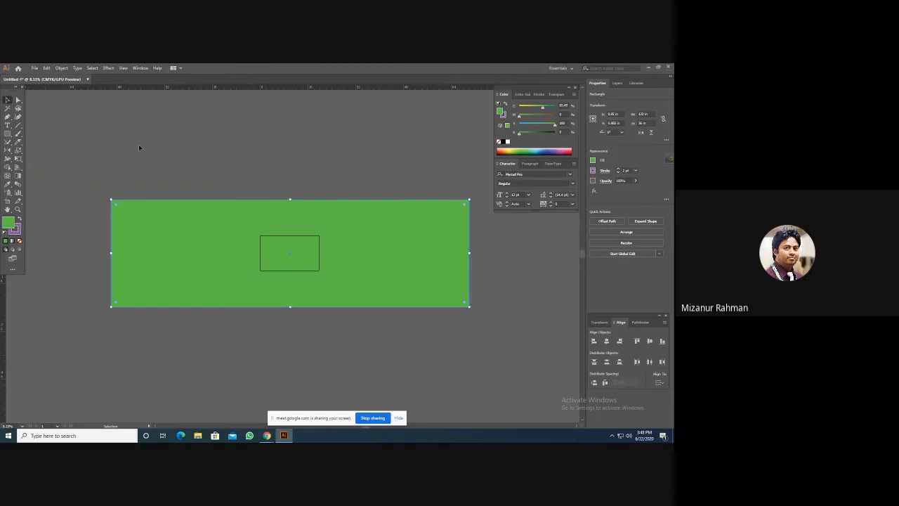
# - Show the tools grouped with the Scale tool, return to the Selection tool and undo the rectangle's 1200% scaling
pyautogui.click(18, 150)
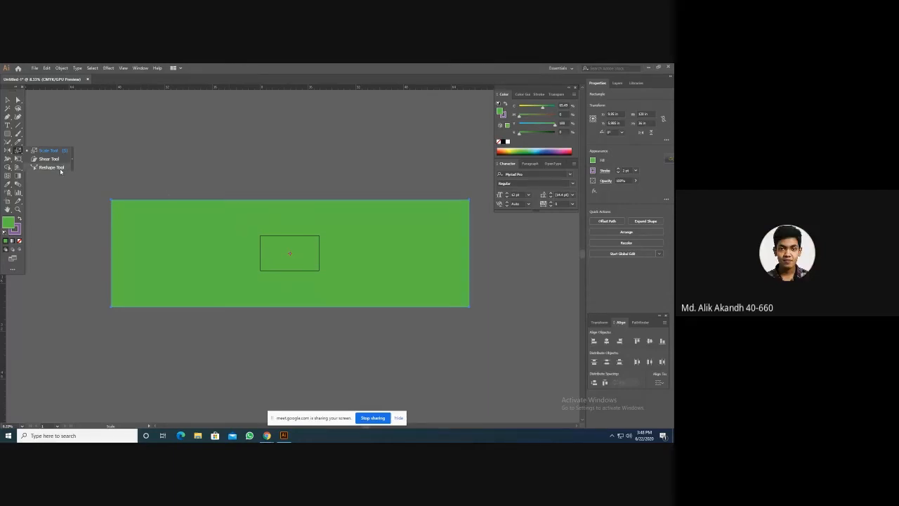
pyautogui.press('v')
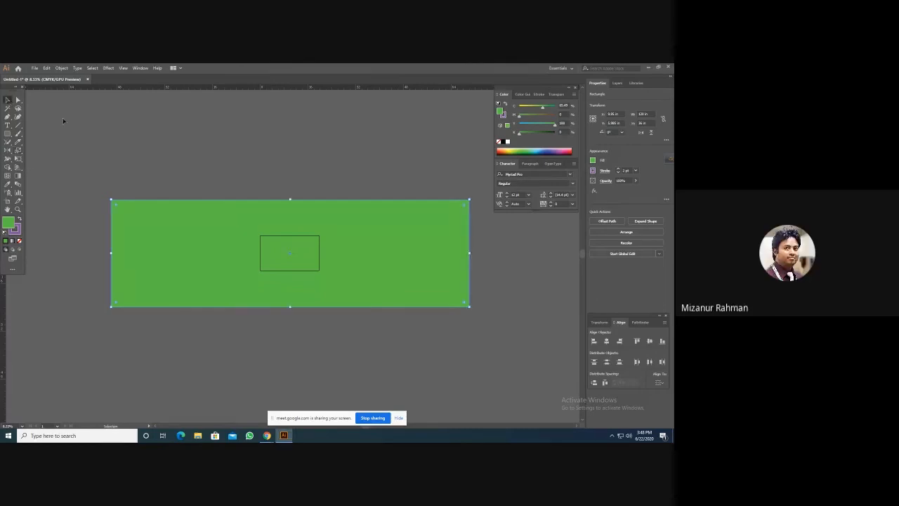
pyautogui.hotkey('ctrl', 'z')
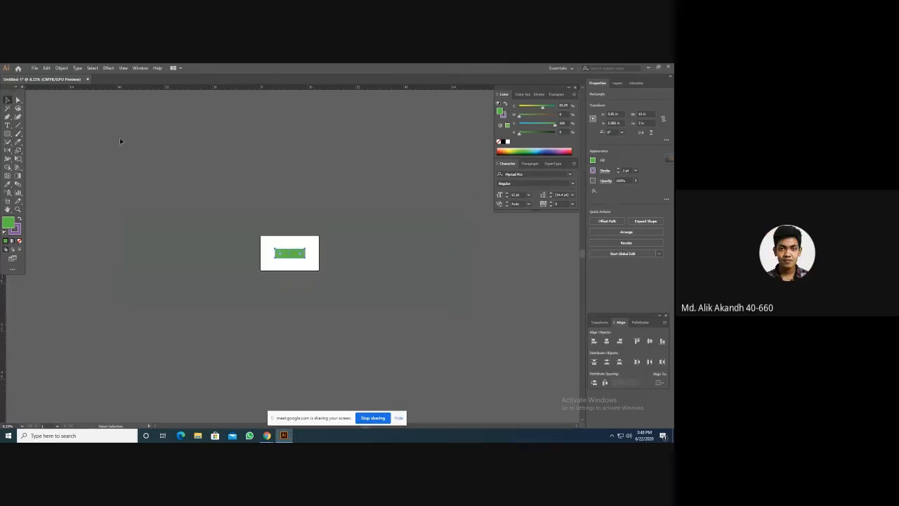
pyautogui.hotkey('ctrl', '+')
pyautogui.hotkey('ctrl', '+')
pyautogui.hotkey('ctrl', '+')
pyautogui.hotkey('ctrl', '+')
pyautogui.hotkey('ctrl', '+')
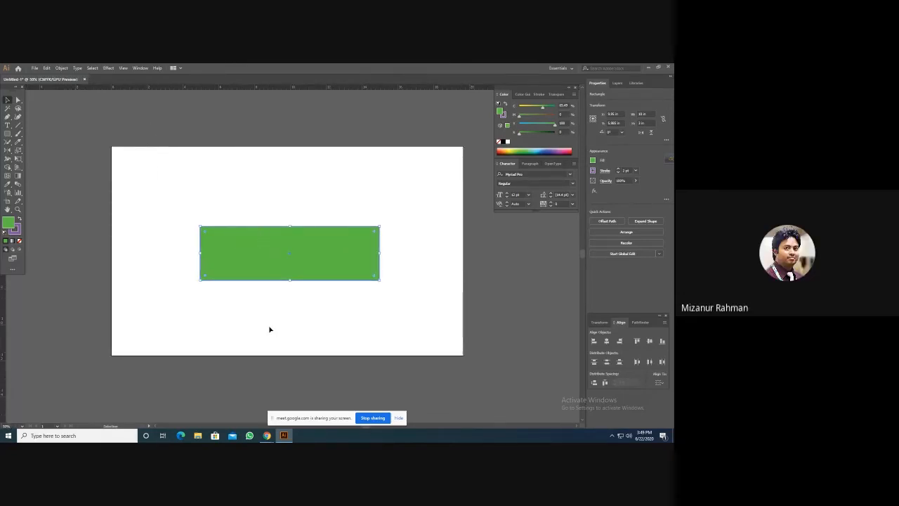
# - Switch to the Google Meet call in Chrome, check the chat messages and return to Illustrator
pyautogui.moveTo(267, 435)
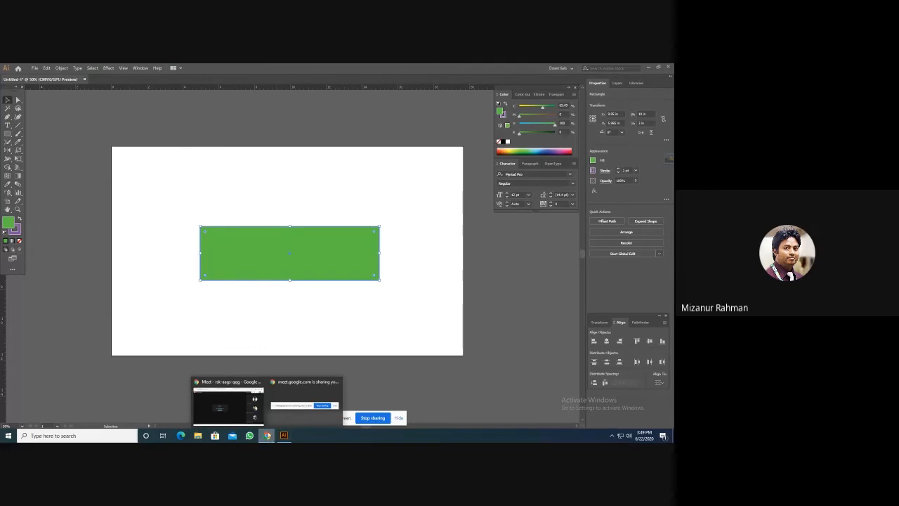
pyautogui.click(232, 413)
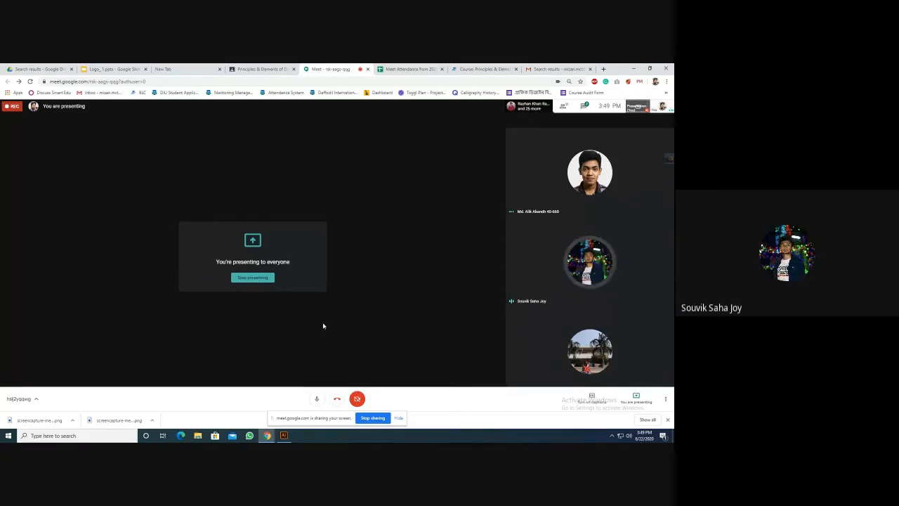
pyautogui.click(584, 106)
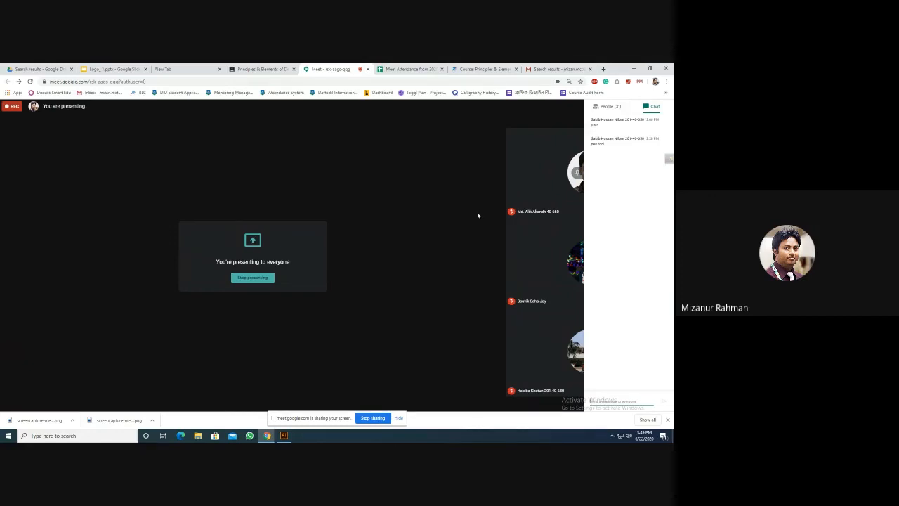
pyautogui.click(390, 297)
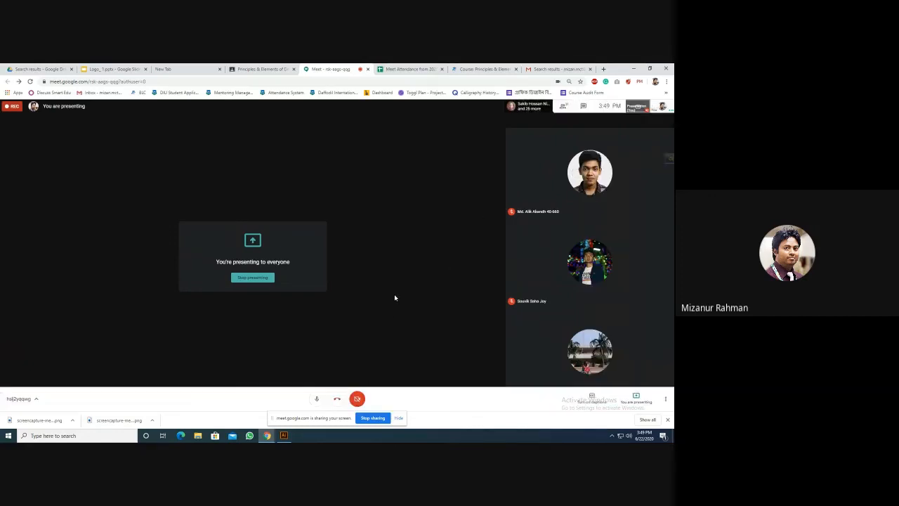
pyautogui.click(283, 435)
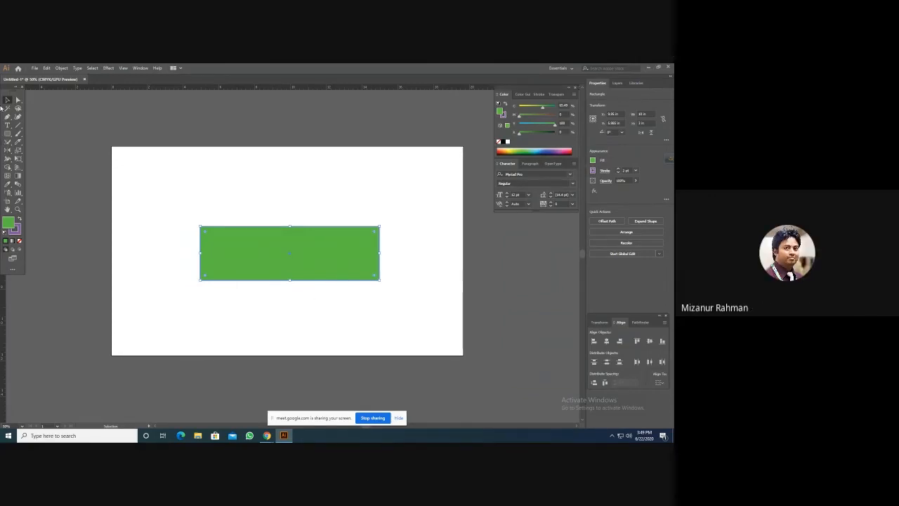
# - Select the green rectangle and delete it from the artboard
pyautogui.click(290, 188)
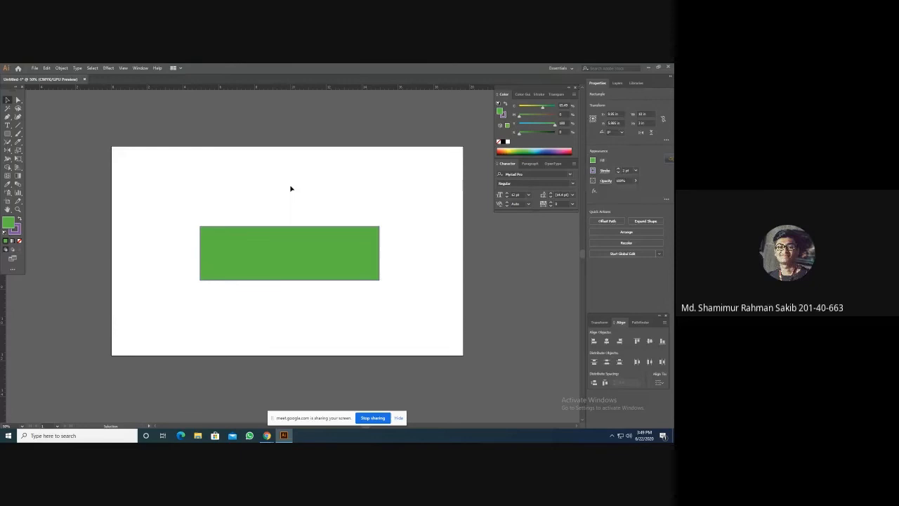
pyautogui.click(296, 251)
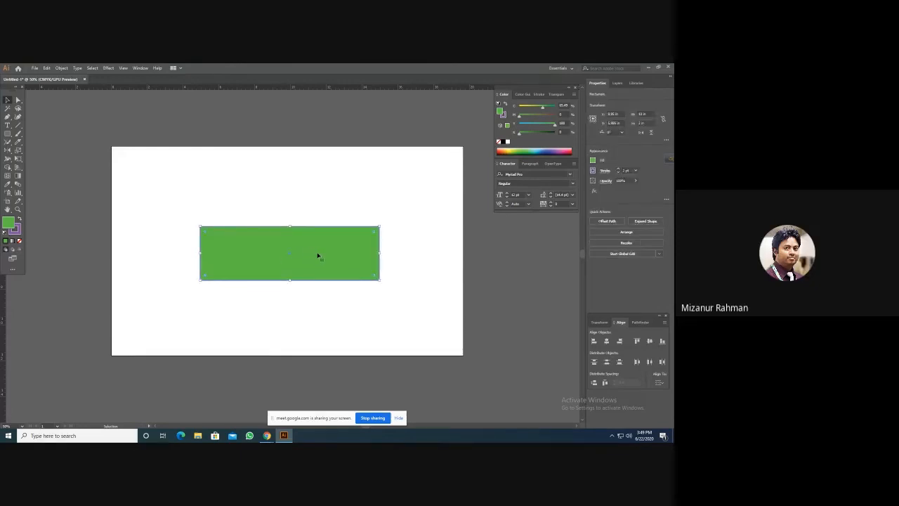
pyautogui.click(316, 192)
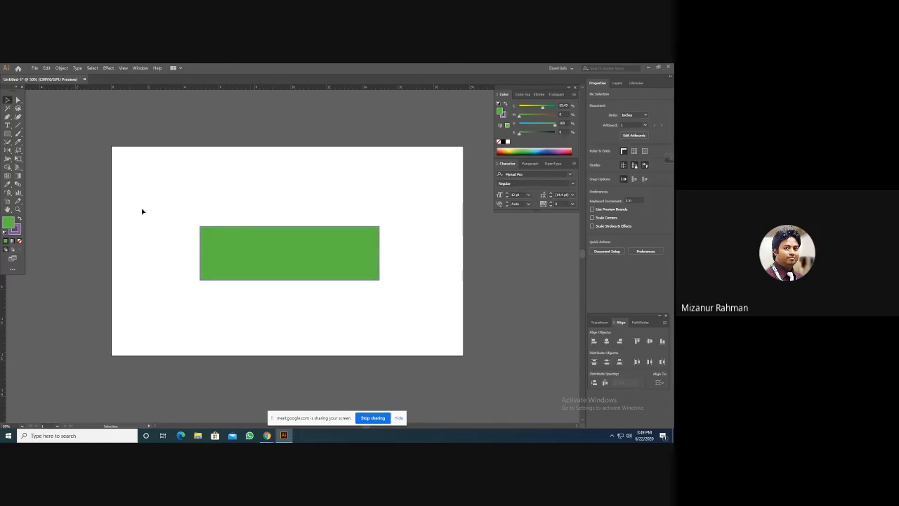
pyautogui.click(273, 243)
pyautogui.press('Delete')
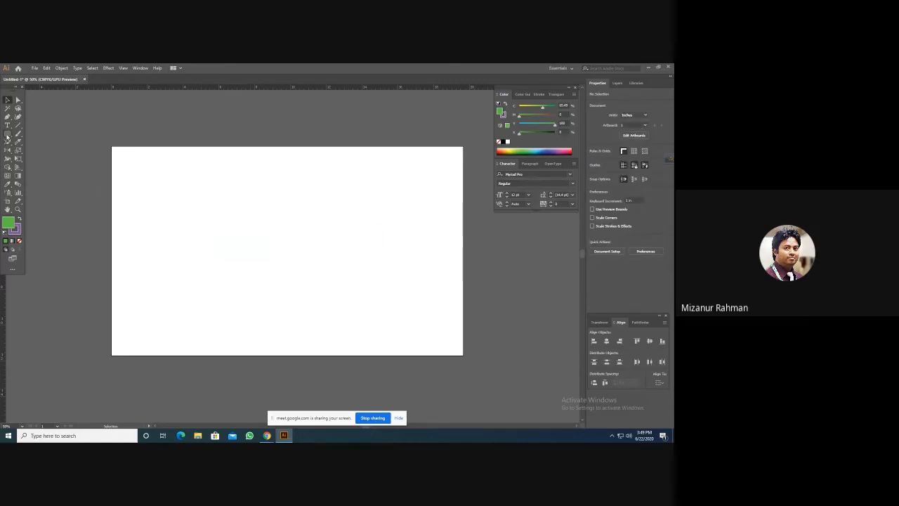
# - Draw a green five-pointed star about 8.4 in wide and 8 in high and move it fully inside the artboard
pyautogui.moveTo(7, 137); pyautogui.dragTo(31, 165)
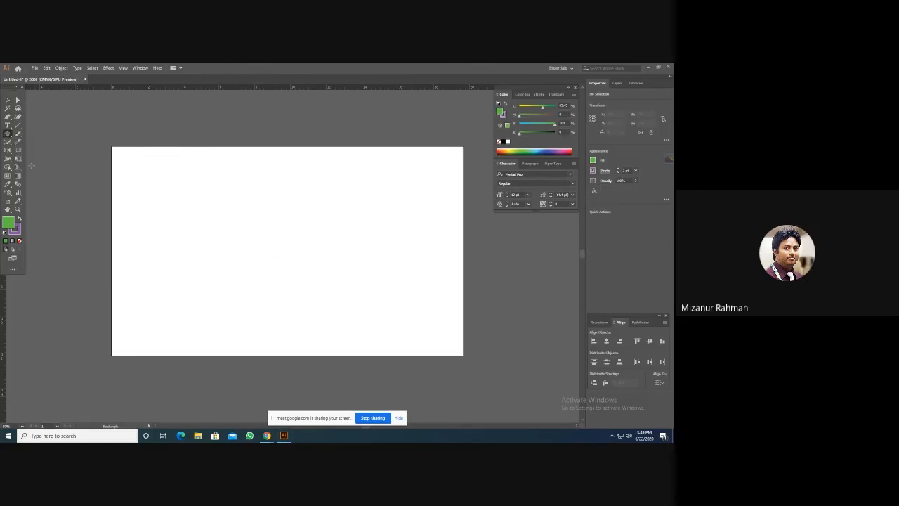
pyautogui.moveTo(201, 194); pyautogui.dragTo(271, 232)
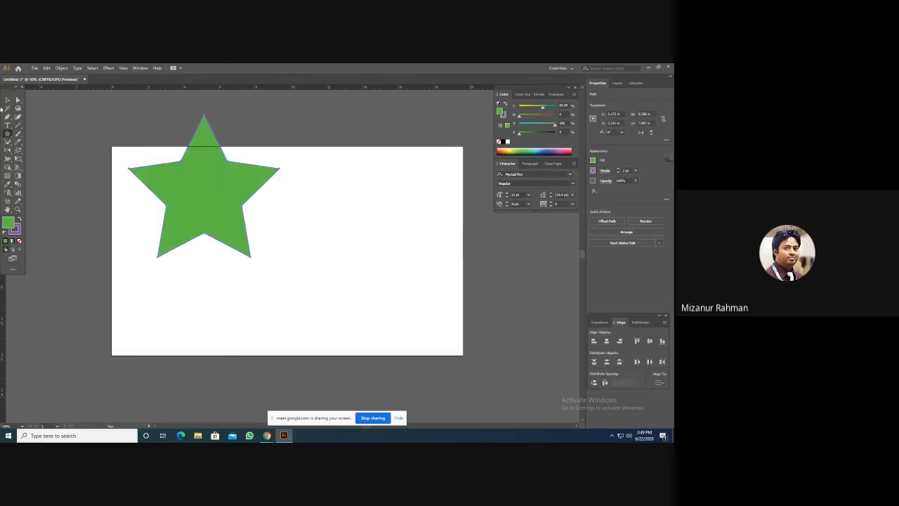
pyautogui.press('v')
pyautogui.moveTo(206, 193); pyautogui.dragTo(257, 251)
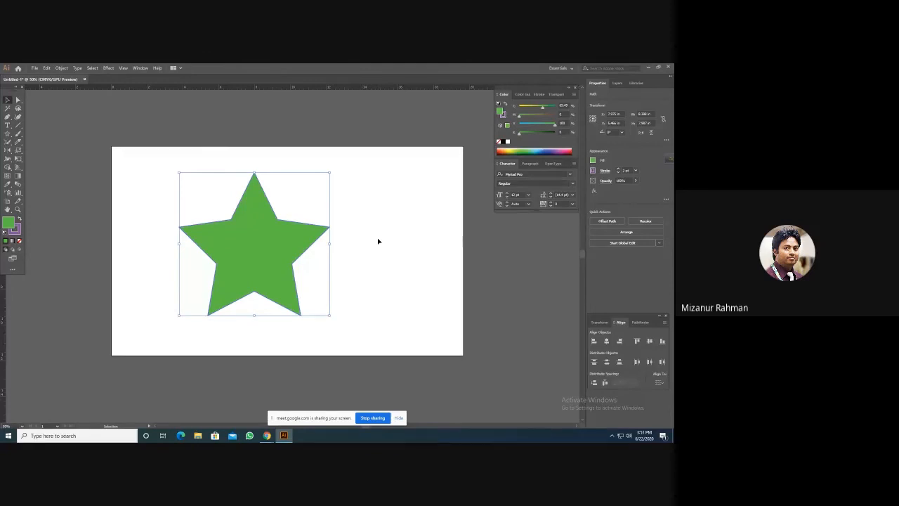
# - Show the tools grouped with the Scale tool, return to the Selection tool and leave the star deselected
pyautogui.click(403, 206)
pyautogui.click(294, 244)
pyautogui.click(18, 151)
pyautogui.click(18, 152)
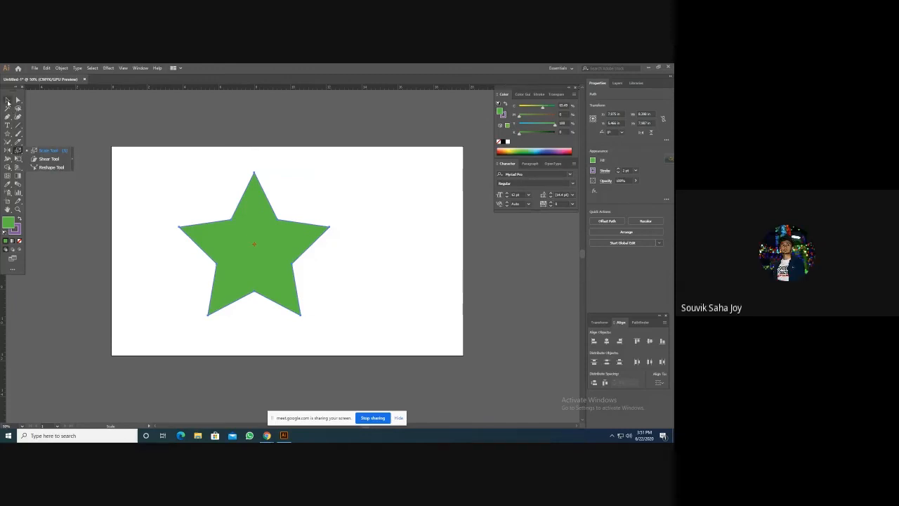
pyautogui.moveTo(265, 438)
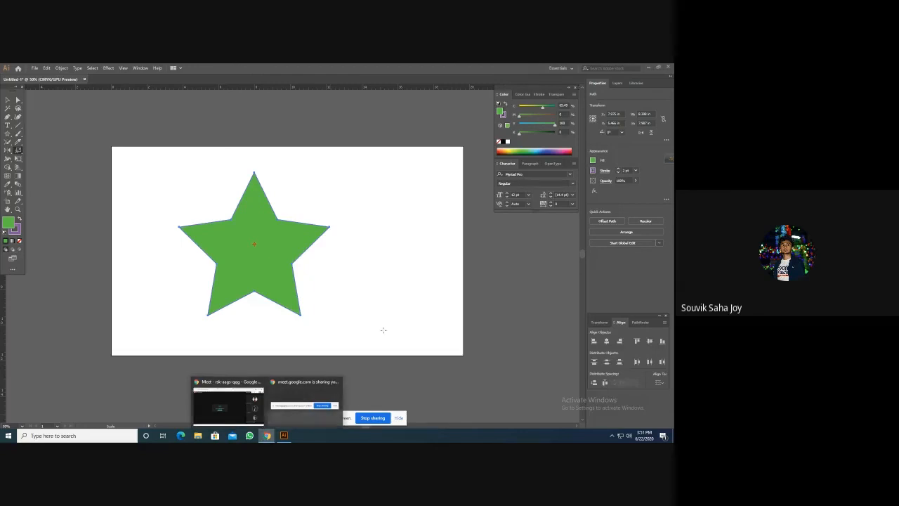
pyautogui.press('v')
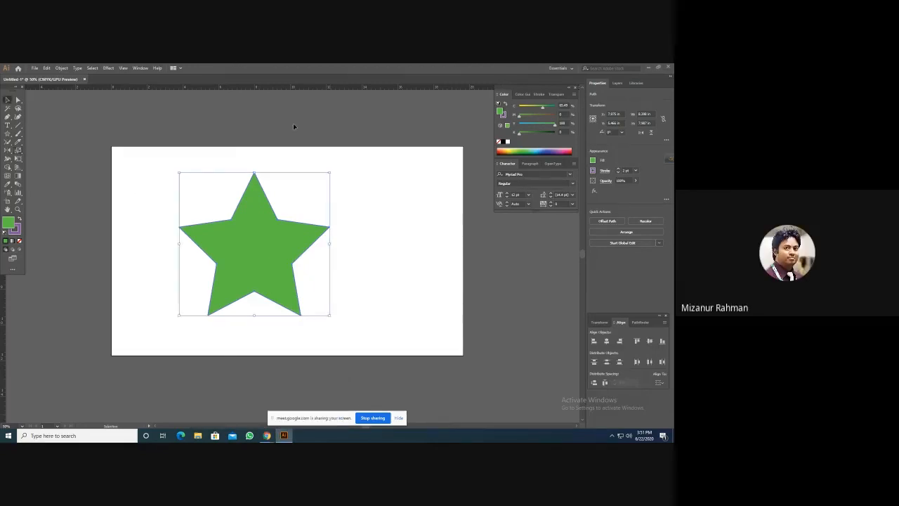
pyautogui.click(293, 121)
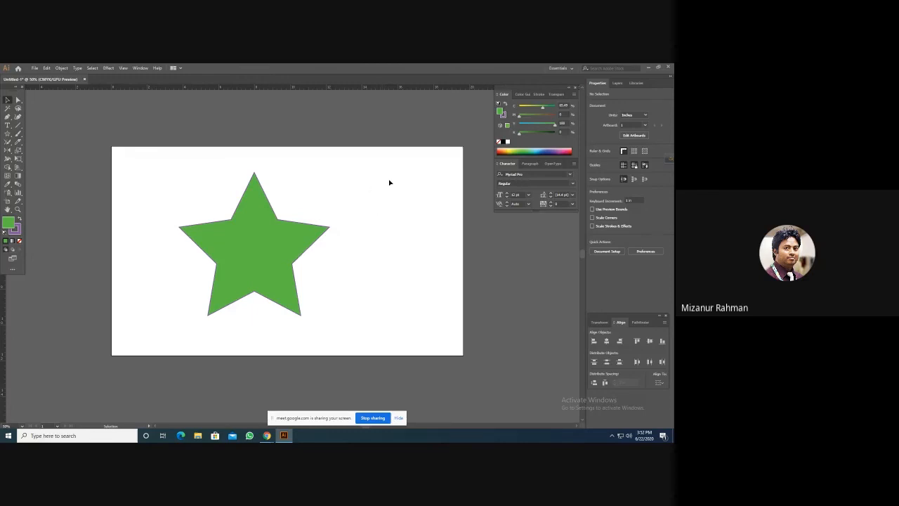
pyautogui.click(270, 244)
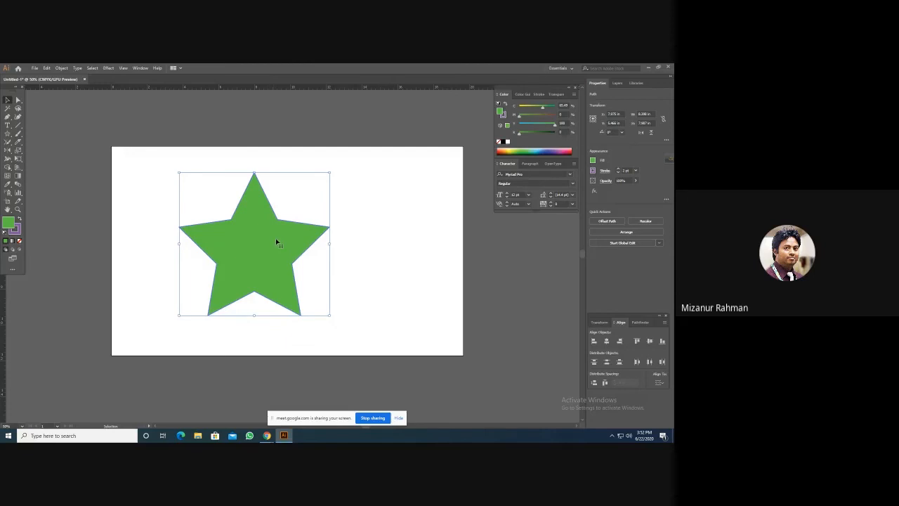
pyautogui.click(358, 206)
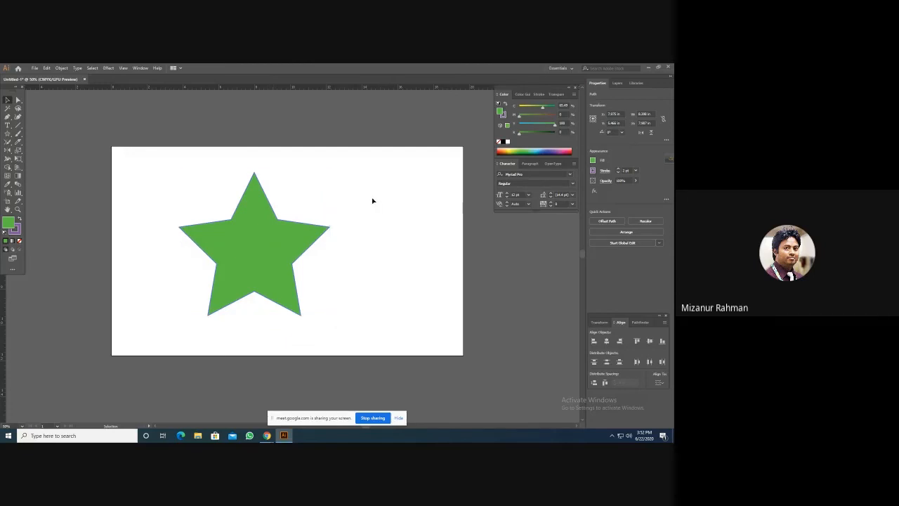
# - Hide and redisplay the rulers and change the ruler units to Points
pyautogui.press('a')
pyautogui.hotkey('ctrl', 'r')
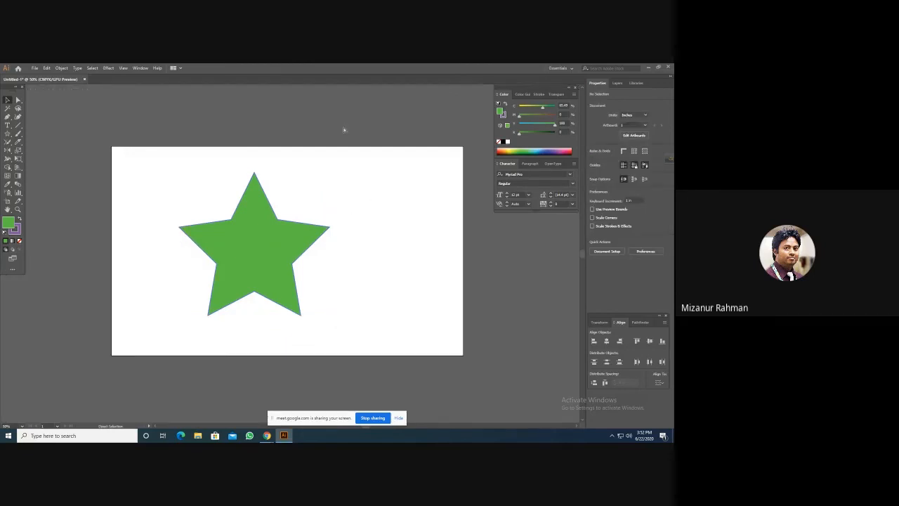
pyautogui.hotkey('ctrl', 'r')
pyautogui.press('v')
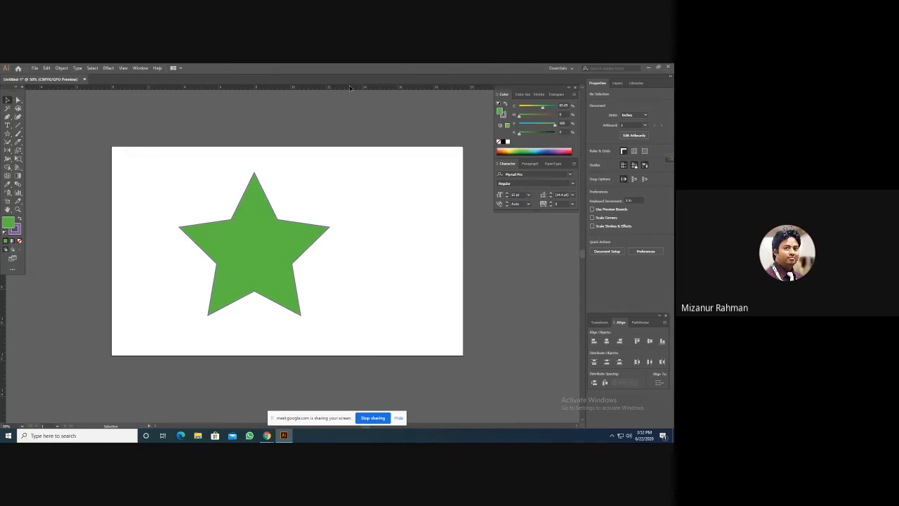
pyautogui.rightClick(350, 87)
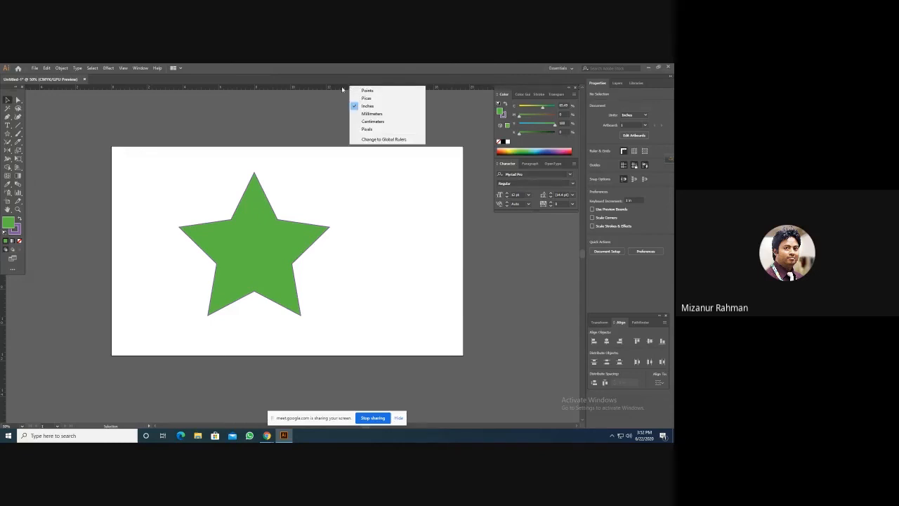
pyautogui.rightClick(343, 89)
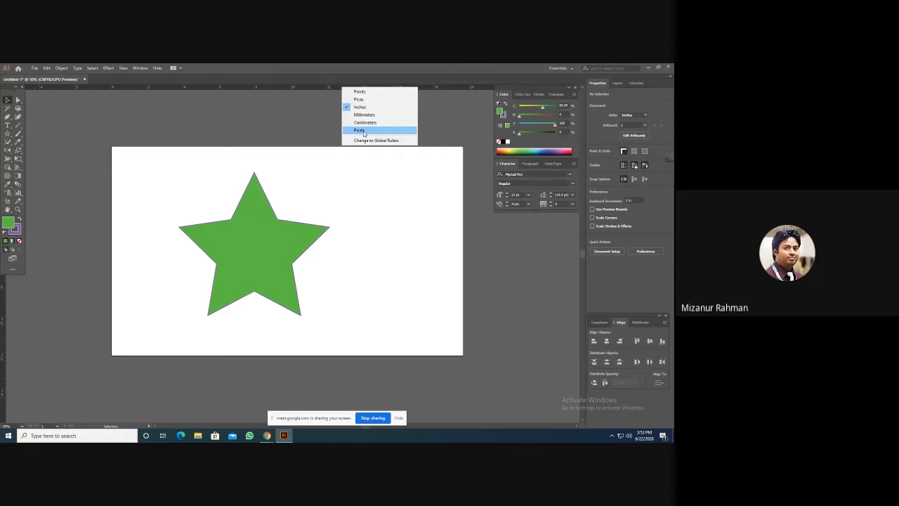
pyautogui.click(358, 92)
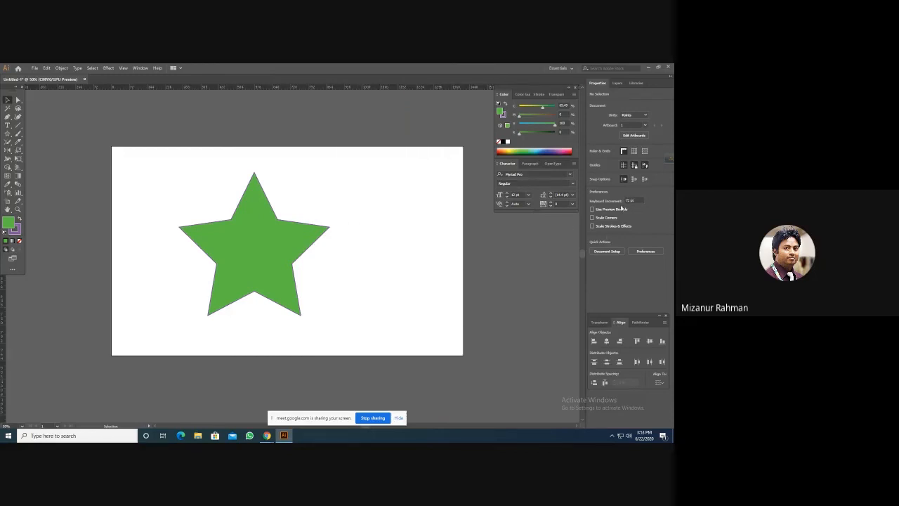
# - Check the star's dimensions in points and review the available ruler units
pyautogui.click(293, 255)
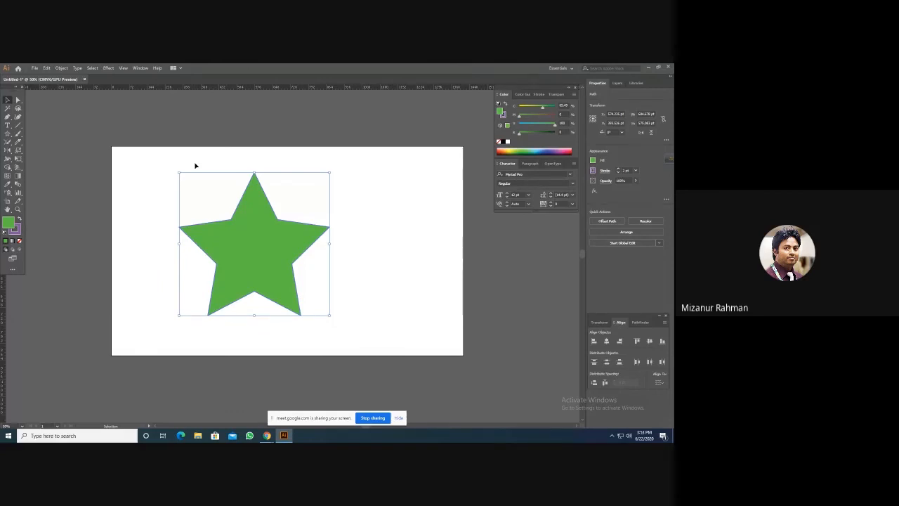
pyautogui.rightClick(264, 90)
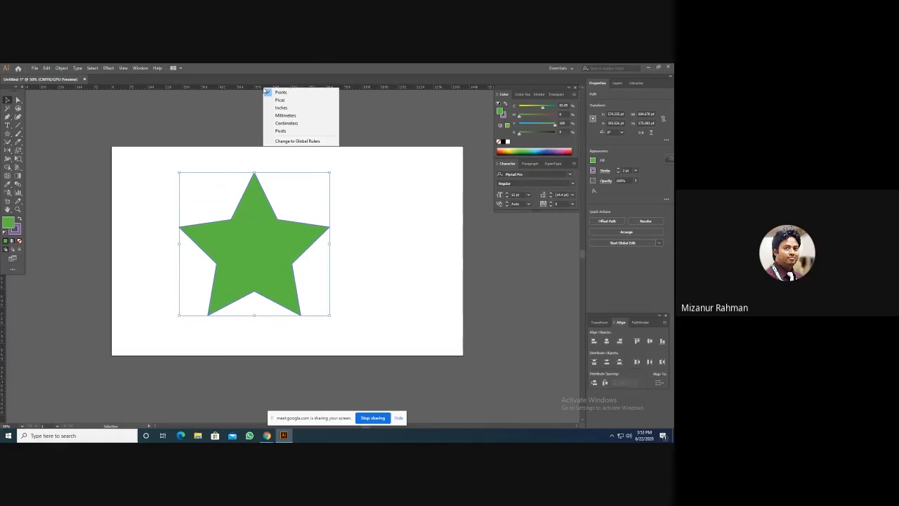
pyautogui.click(213, 160)
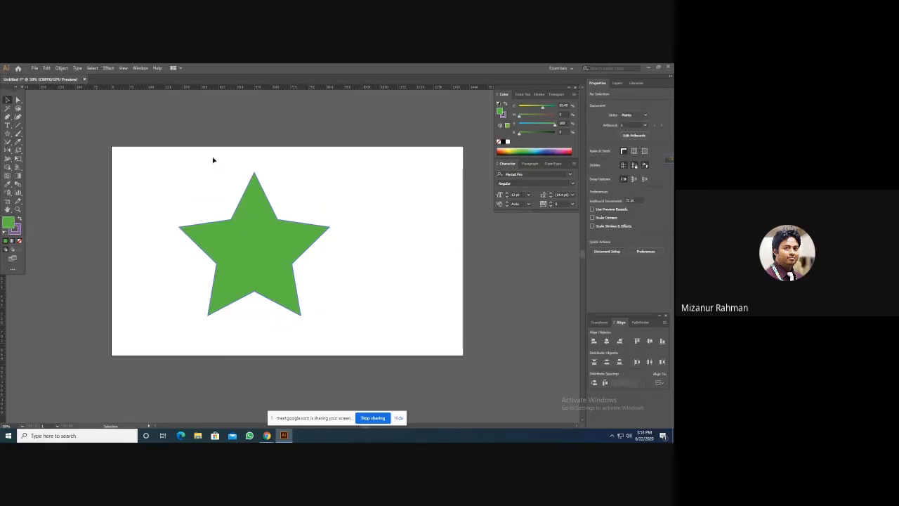
# - Return to the Selection tool and delete the green star from the artboard
pyautogui.click(7, 136)
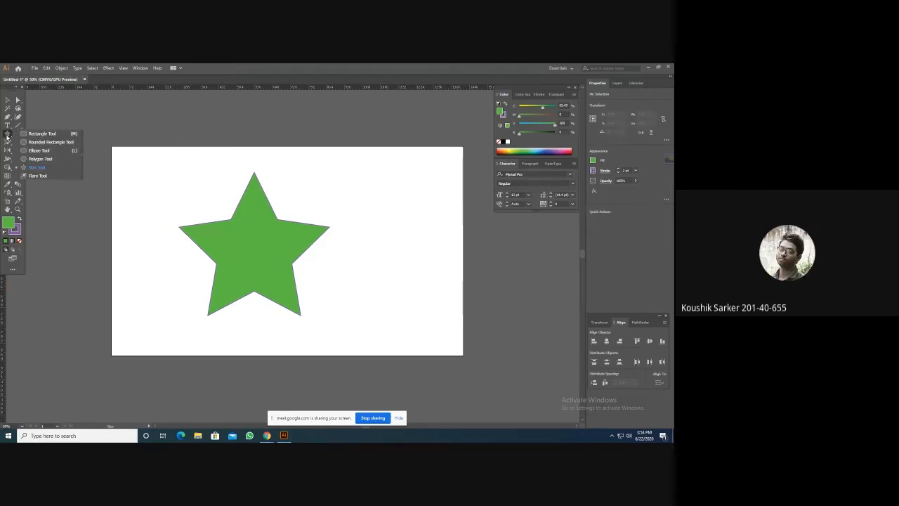
pyautogui.click(9, 100)
pyautogui.click(286, 250)
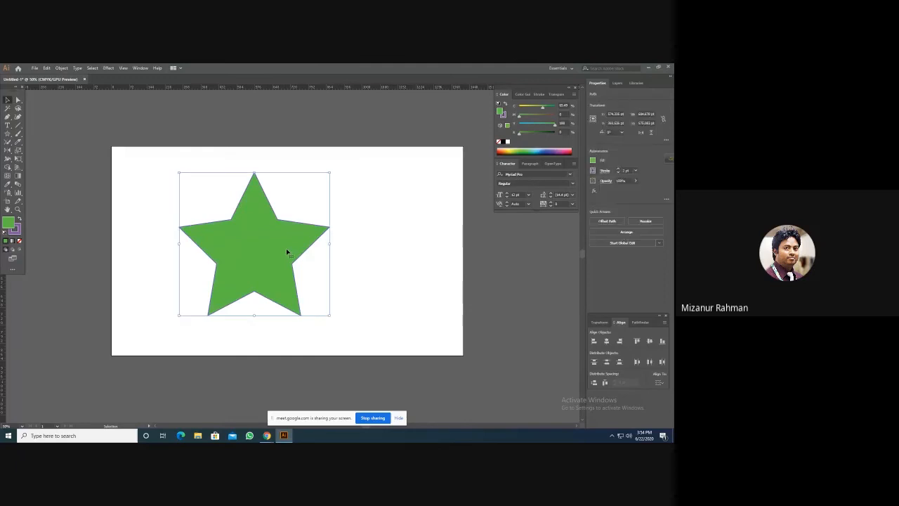
pyautogui.press('Delete')
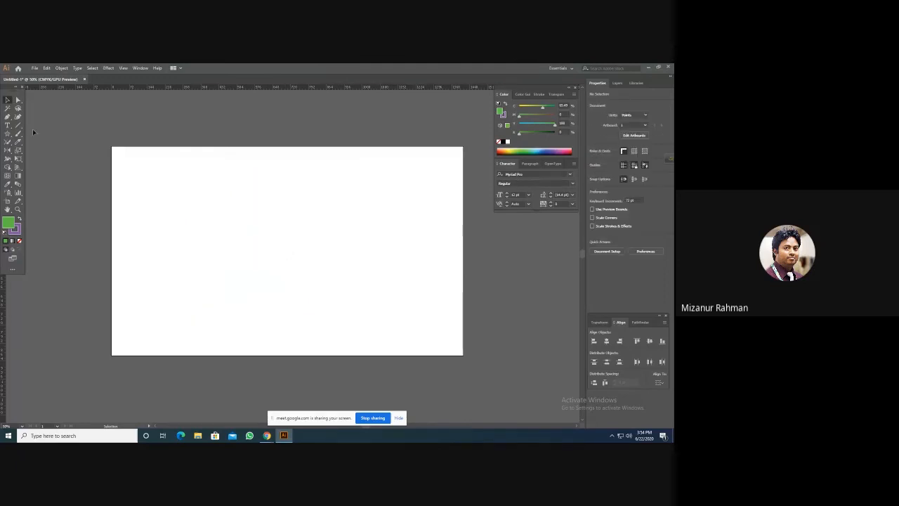
# - Create a green square 72 pt wide and 72 pt high near the middle of the artboard
pyautogui.click(7, 134)
pyautogui.click(33, 133)
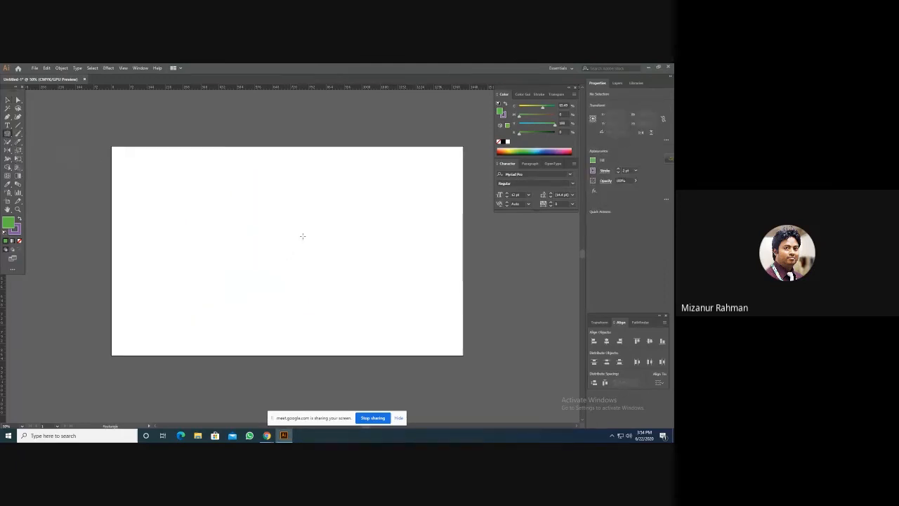
pyautogui.click(267, 223)
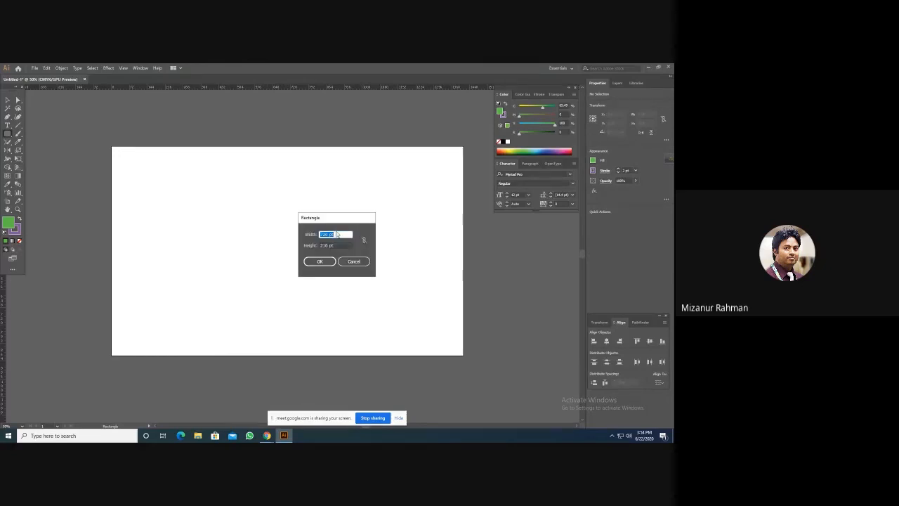
pyautogui.write('1')
pyautogui.press('Tab')
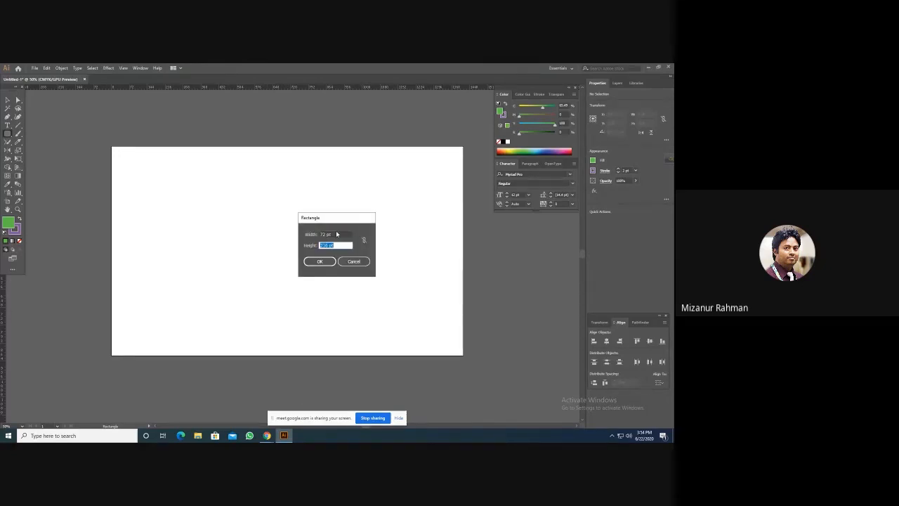
pyautogui.write('72')
pyautogui.press('Return')
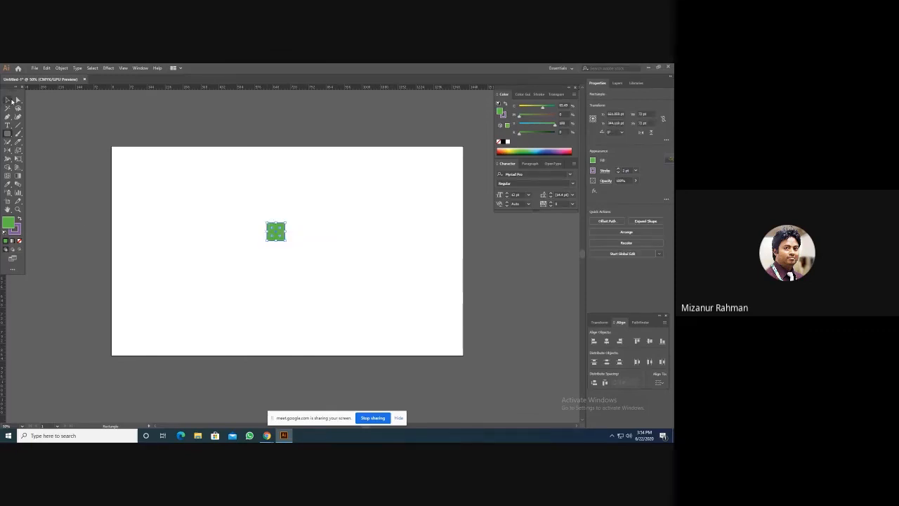
# - Examine the green square up close at 600% zoom without its selection handles
pyautogui.click(7, 100)
pyautogui.hotkey('ctrl', '+')
pyautogui.hotkey('ctrl', '+')
pyautogui.hotkey('ctrl', '+')
pyautogui.hotkey('ctrl', '+')
pyautogui.hotkey('ctrl', '+')
pyautogui.hotkey('ctrl', '+')
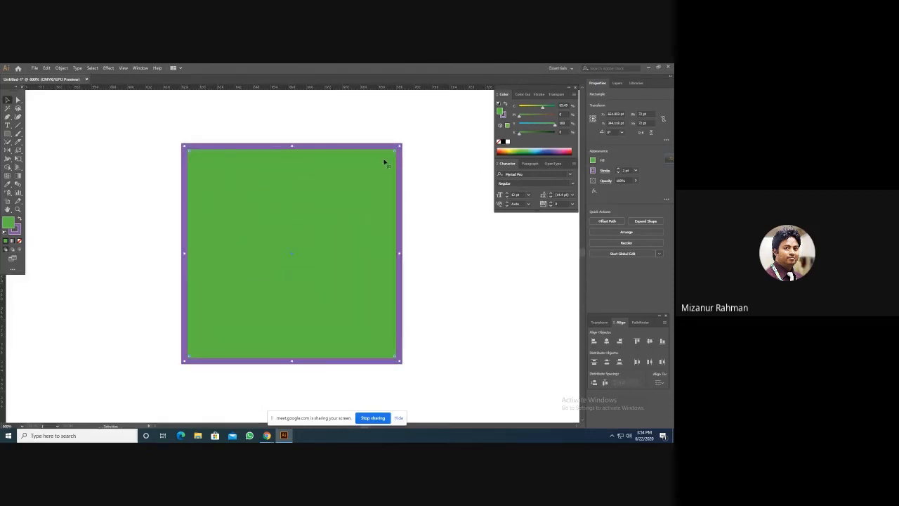
pyautogui.click(438, 153)
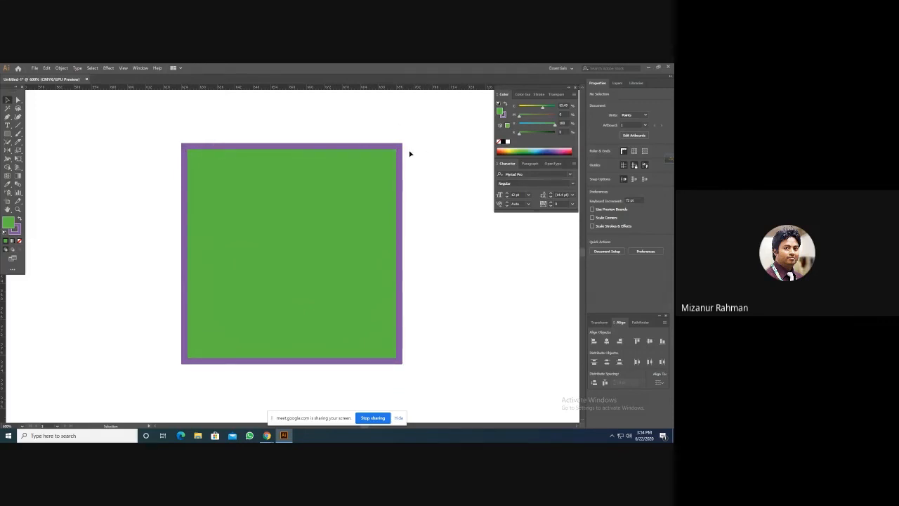
# - Set the square's width to 1 pt and remove its stroke, leaving only the green fill
pyautogui.click(372, 156)
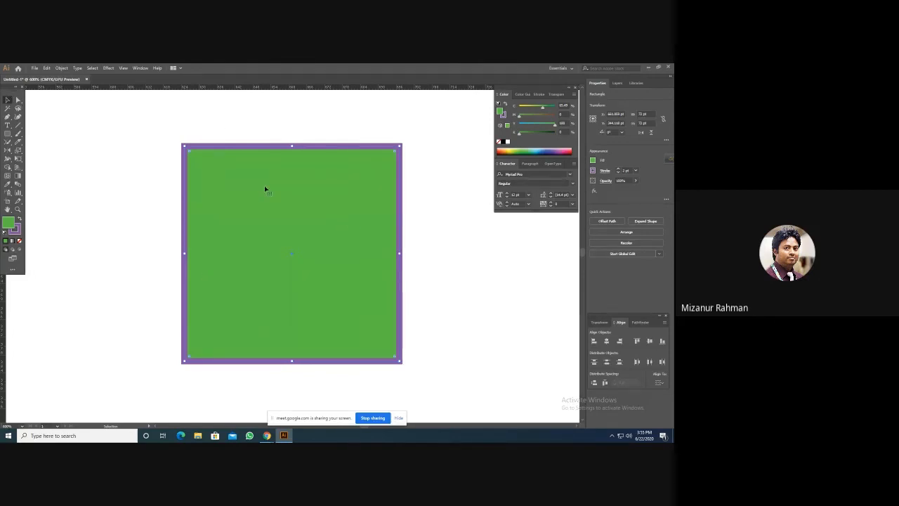
pyautogui.click(643, 114)
pyautogui.write('1')
pyautogui.press('Return')
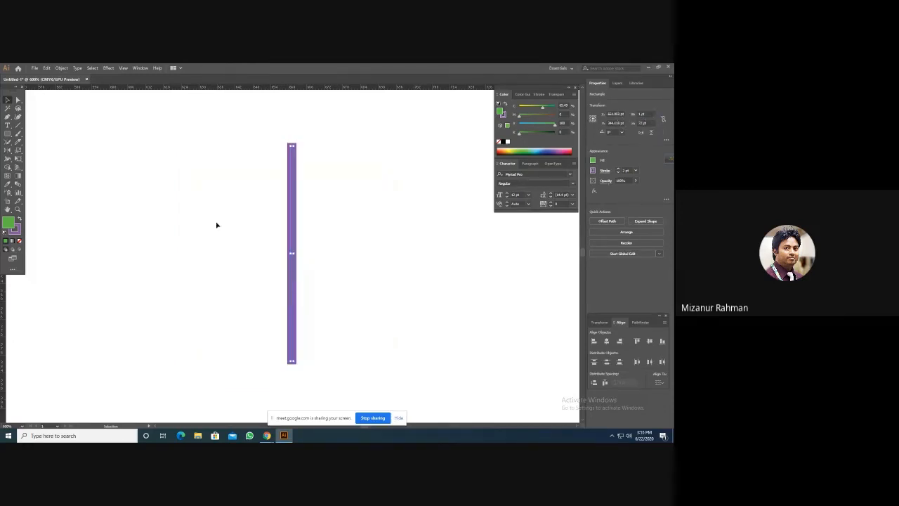
pyautogui.click(16, 229)
pyautogui.click(19, 241)
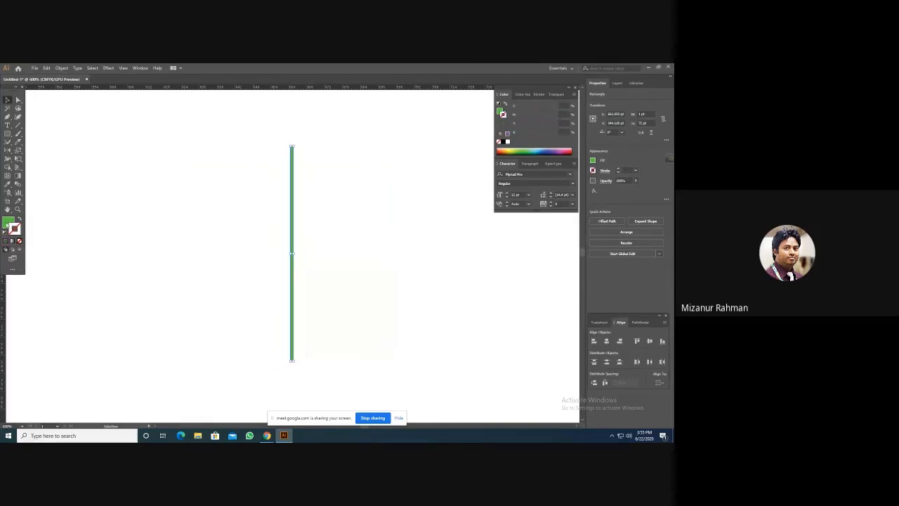
pyautogui.click(353, 211)
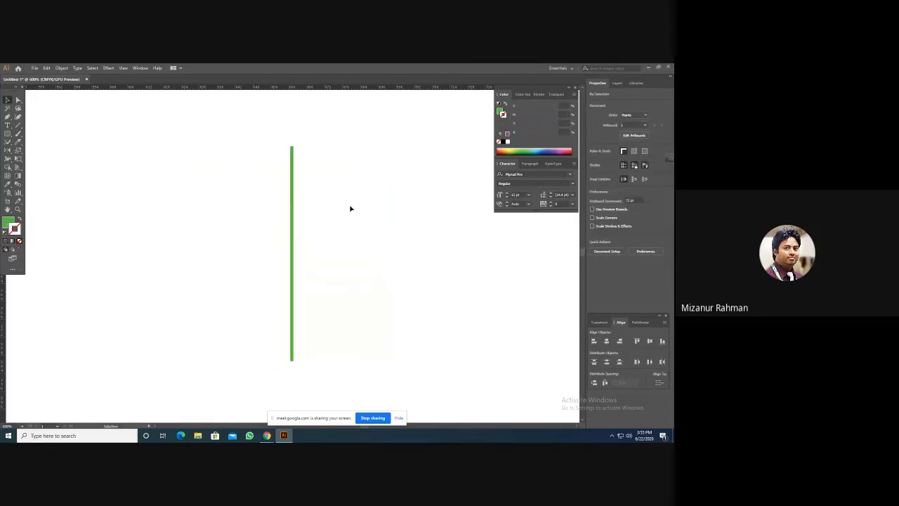
# - Examine the 1 pt wide bar at 100% zoom and again magnified to 600%
pyautogui.click(292, 197)
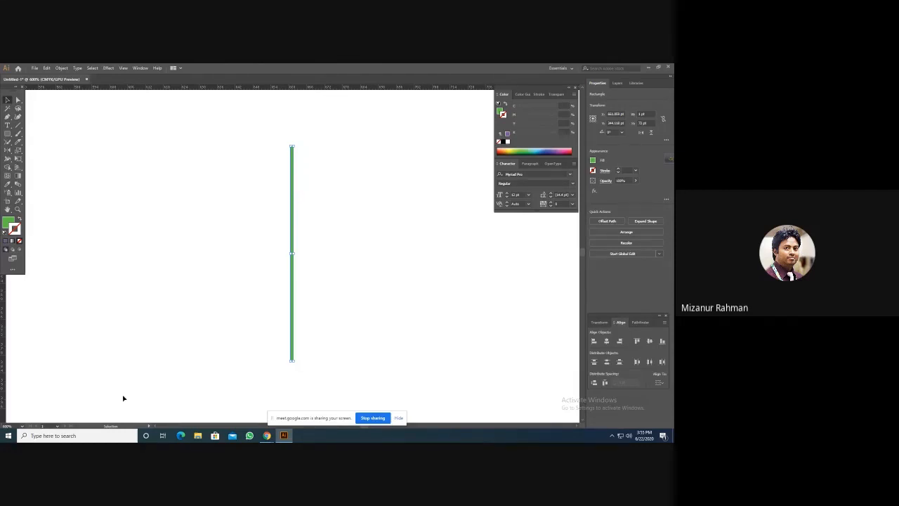
pyautogui.click(11, 425)
pyautogui.write('100')
pyautogui.press('Return')
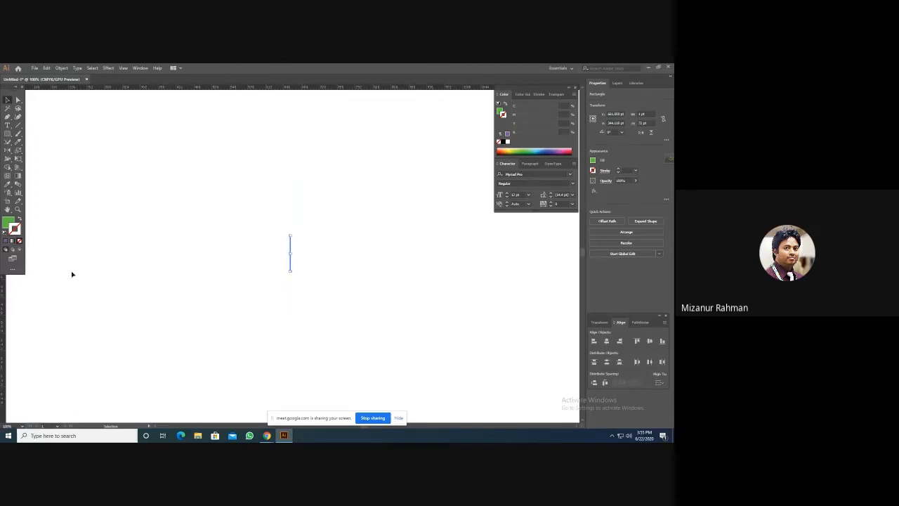
pyautogui.click(320, 168)
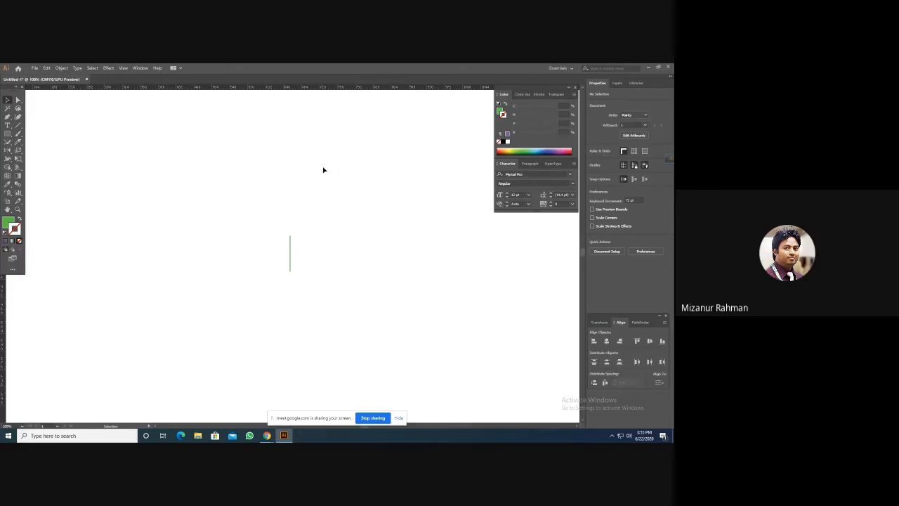
pyautogui.moveTo(277, 185); pyautogui.dragTo(322, 337)
pyautogui.click(354, 248)
pyautogui.hotkey('ctrl', '+')
pyautogui.hotkey('ctrl', '+')
pyautogui.hotkey('ctrl', '+')
pyautogui.hotkey('ctrl', '+')
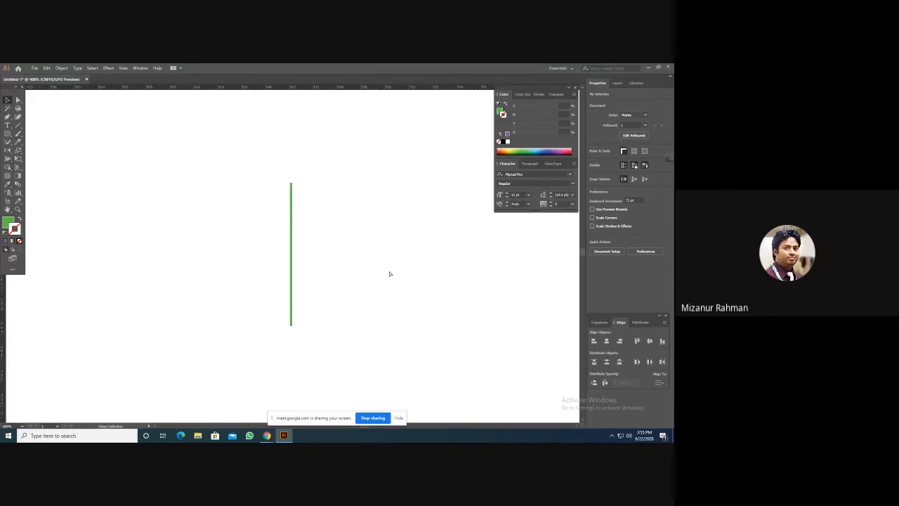
pyautogui.hotkey('ctrl', '+')
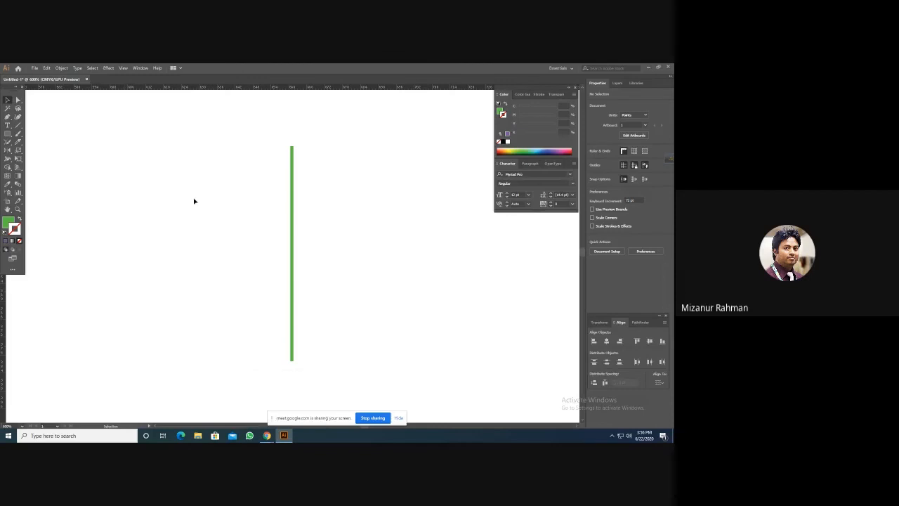
# - Delete the thin green bar and show the tools grouped with the Scale tool
pyautogui.hotkey('ctrl', 'a')
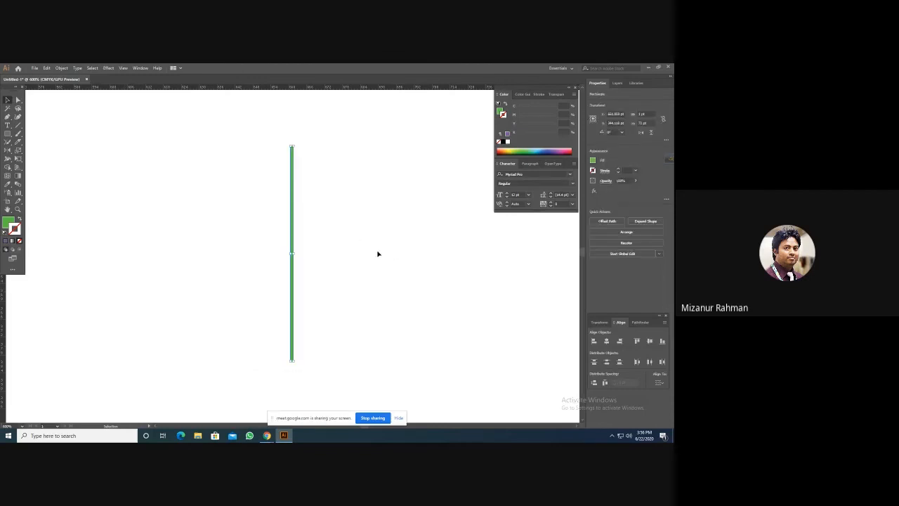
pyautogui.press('Delete')
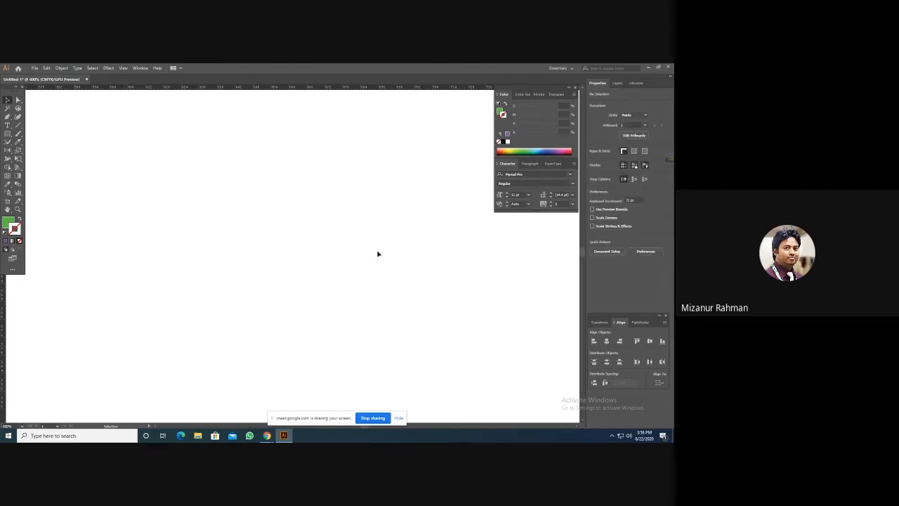
pyautogui.click(18, 153)
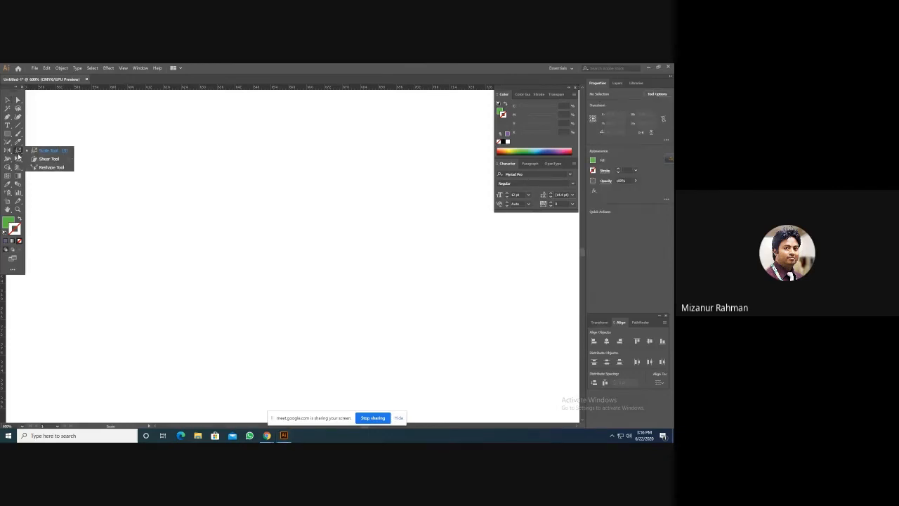
# - Draw a green square about 38 pt wide in the middle of the canvas
pyautogui.click(8, 134)
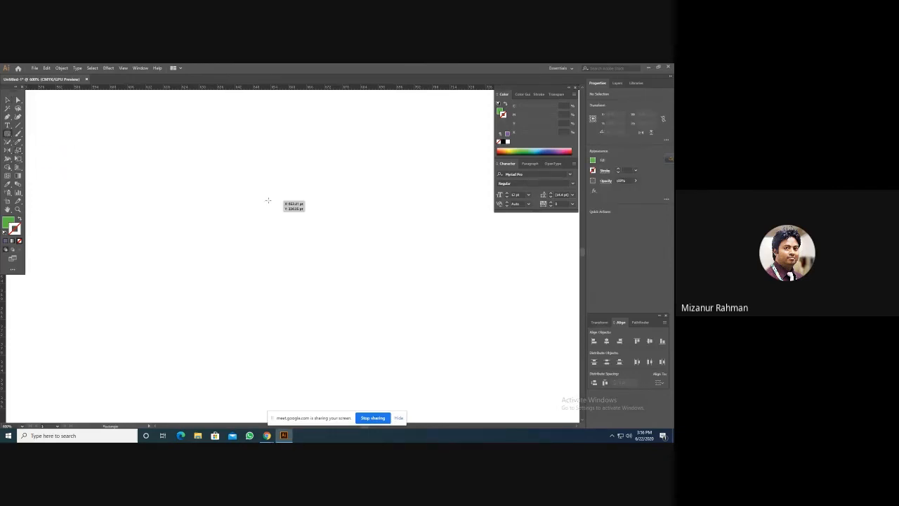
pyautogui.moveTo(253, 188); pyautogui.dragTo(368, 281)
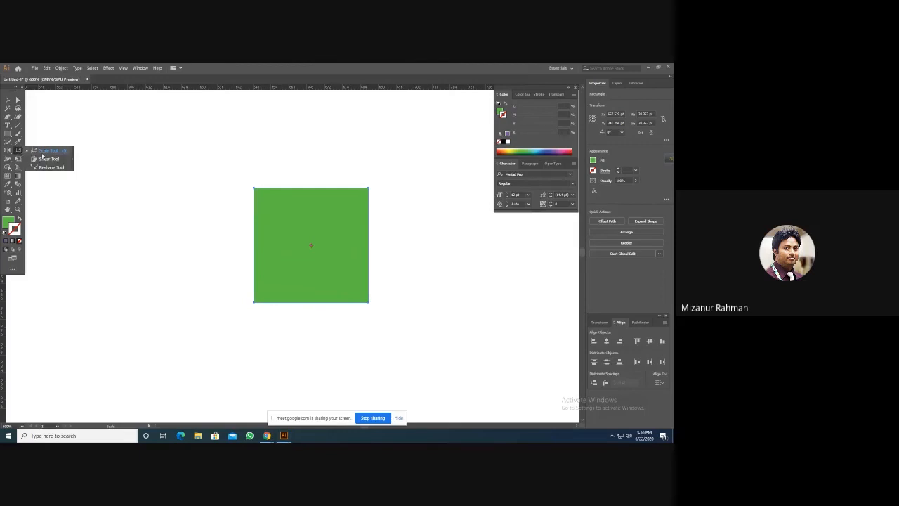
# - Shear the green square in several directions from its top edge with the Shear tool, undoing each distortion
pyautogui.click(19, 150)
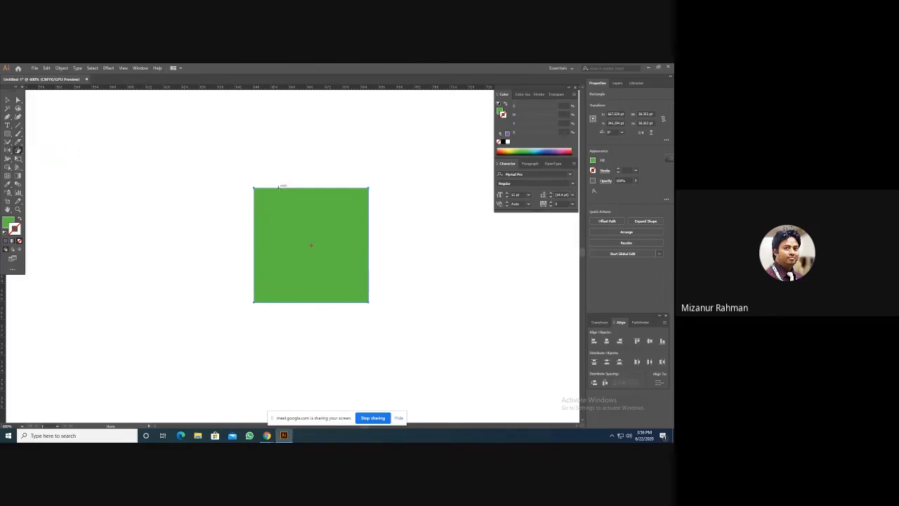
pyautogui.moveTo(280, 187); pyautogui.dragTo(408, 196)
pyautogui.hotkey('ctrl', 'z')
pyautogui.hotkey('ctrl', 'z')
pyautogui.moveTo(311, 188); pyautogui.dragTo(275, 199)
pyautogui.hotkey('ctrl', 'z')
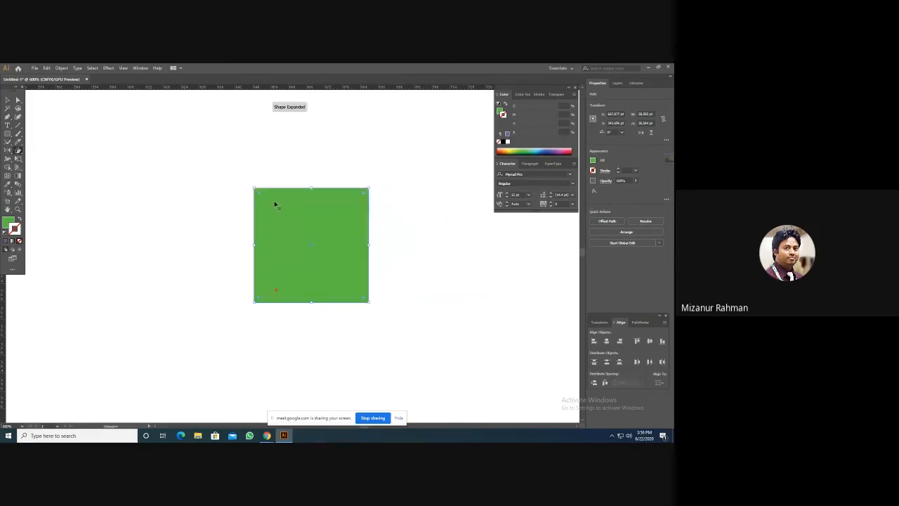
pyautogui.hotkey('ctrl', 'z')
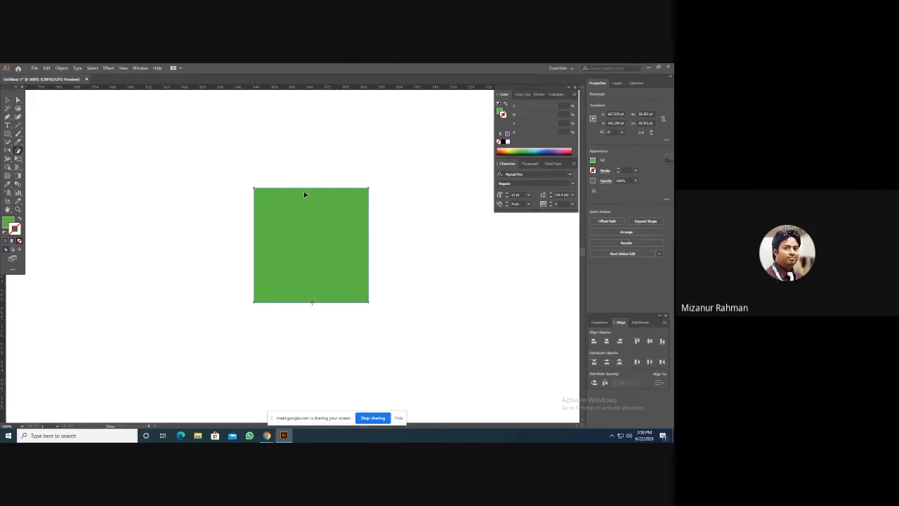
pyautogui.moveTo(309, 191); pyautogui.dragTo(302, 240)
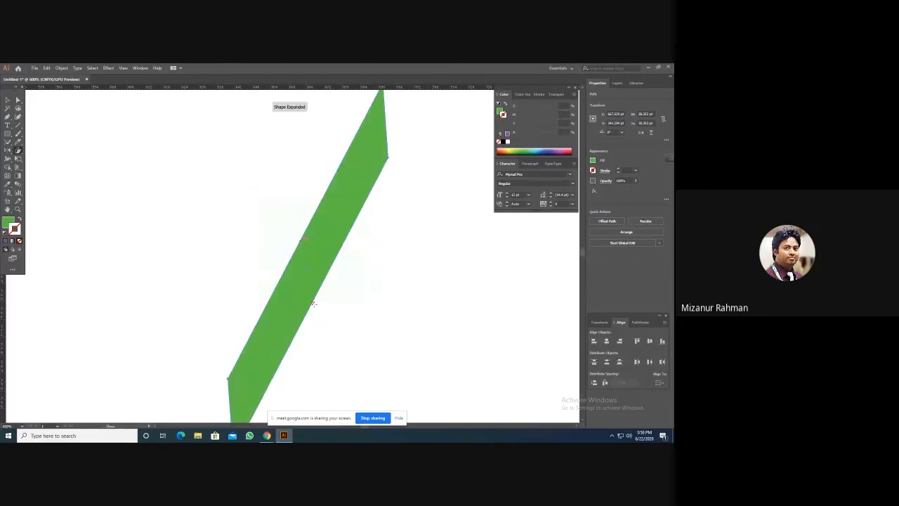
pyautogui.hotkey('ctrl', 'z')
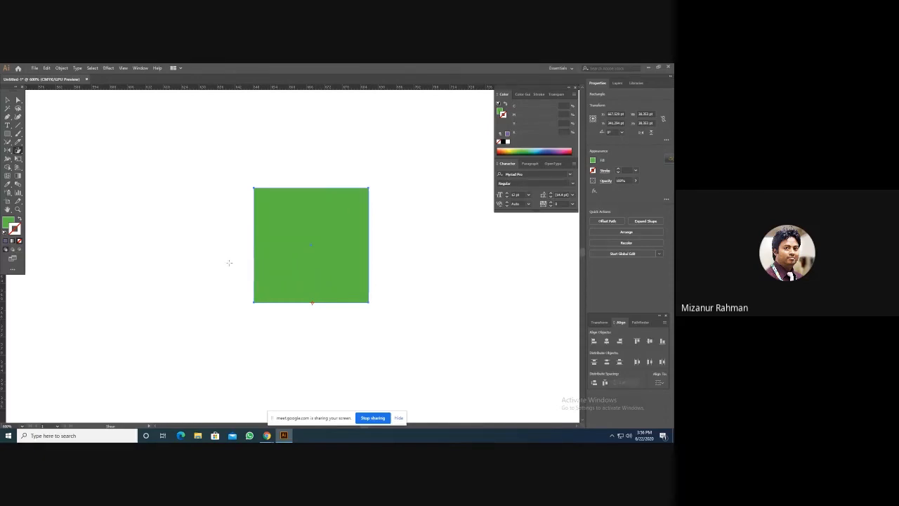
# - Show the Reshape tool in the Scale tool group and delete the green square
pyautogui.click(19, 151)
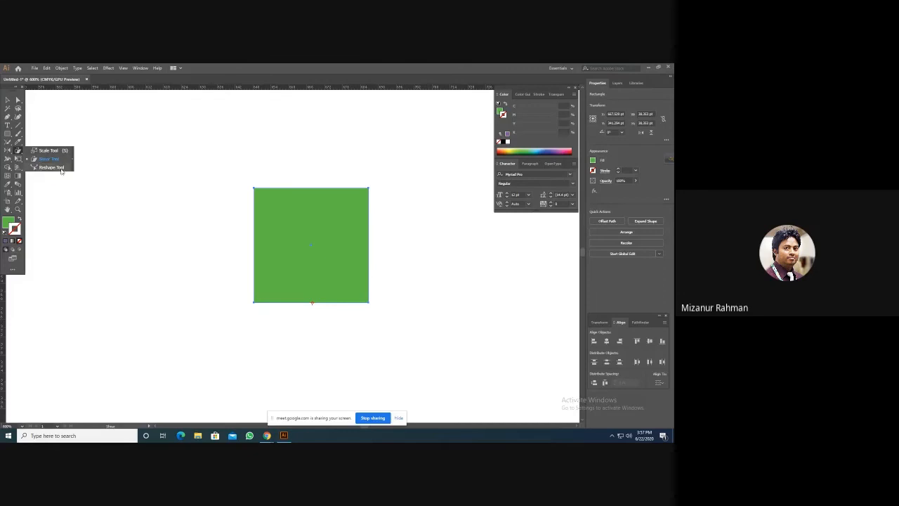
pyautogui.click(8, 101)
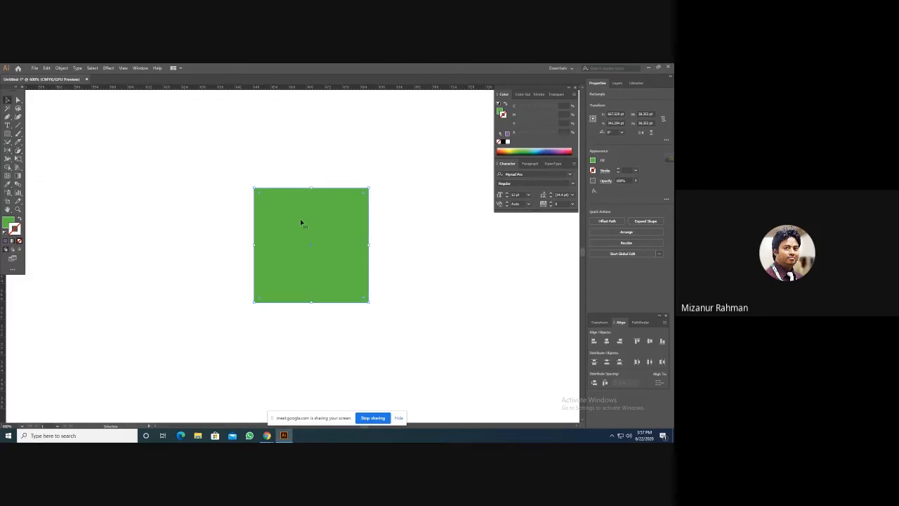
pyautogui.press('Delete')
# - Draw a horizontal line about 51 pt long and pull its midpoint down into a deep curve with the Reshape tool
pyautogui.press('\\')
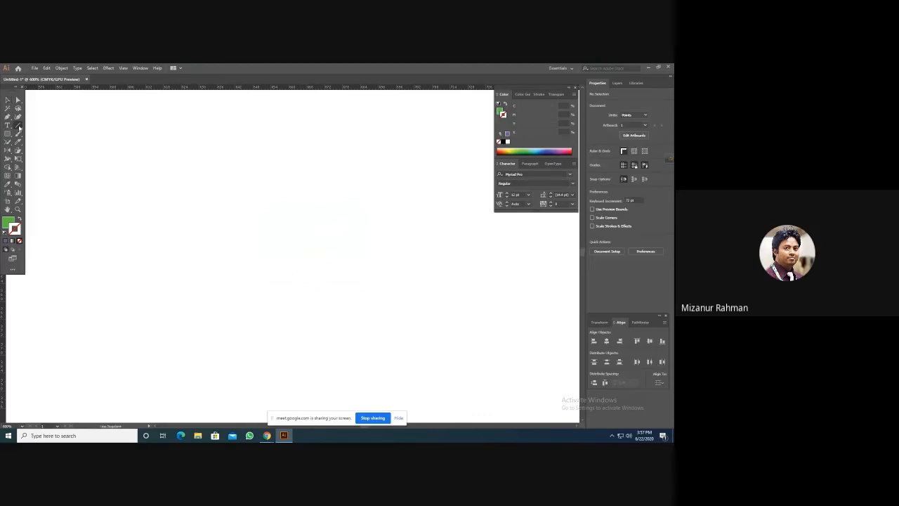
pyautogui.moveTo(233, 210); pyautogui.dragTo(384, 215)
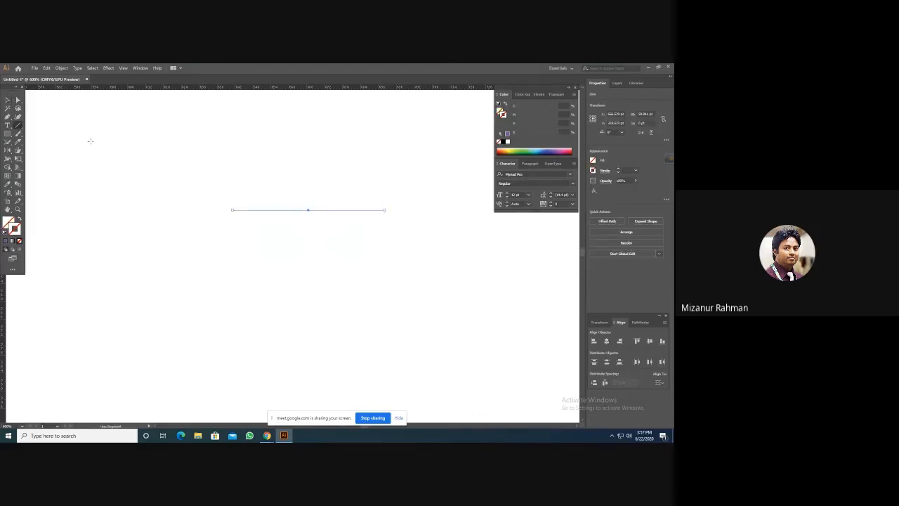
pyautogui.rightClick(19, 152)
pyautogui.click(46, 168)
pyautogui.moveTo(307, 213); pyautogui.dragTo(329, 337)
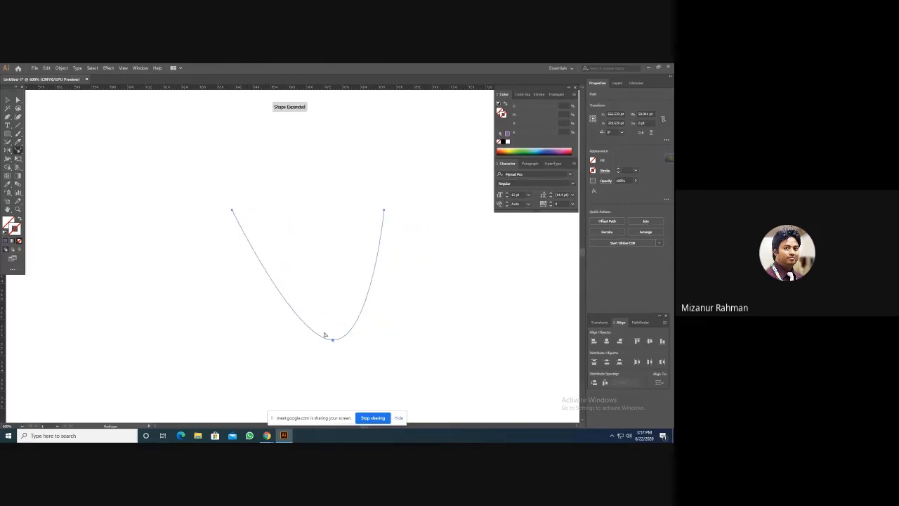
# - Apply the default white fill and black stroke to the curve and reshape it into a shallow, symmetrical arc
pyautogui.click(7, 240)
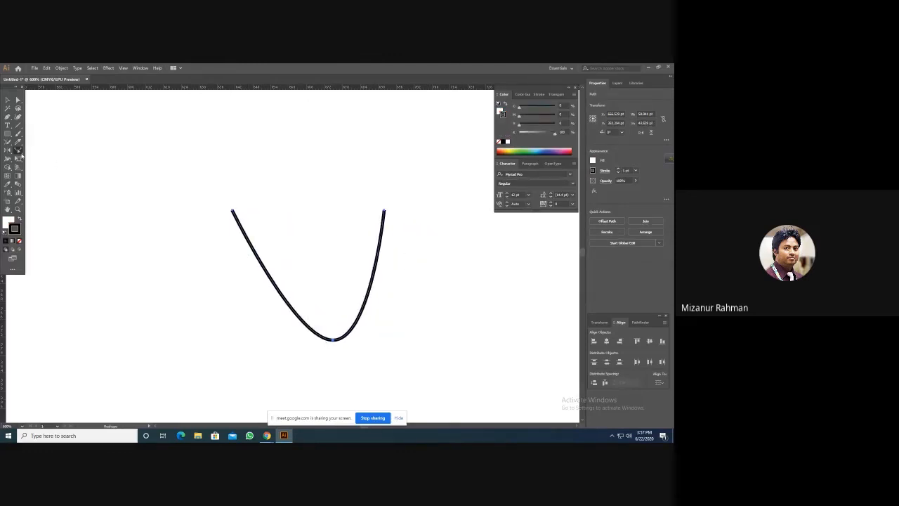
pyautogui.moveTo(334, 342); pyautogui.dragTo(306, 240)
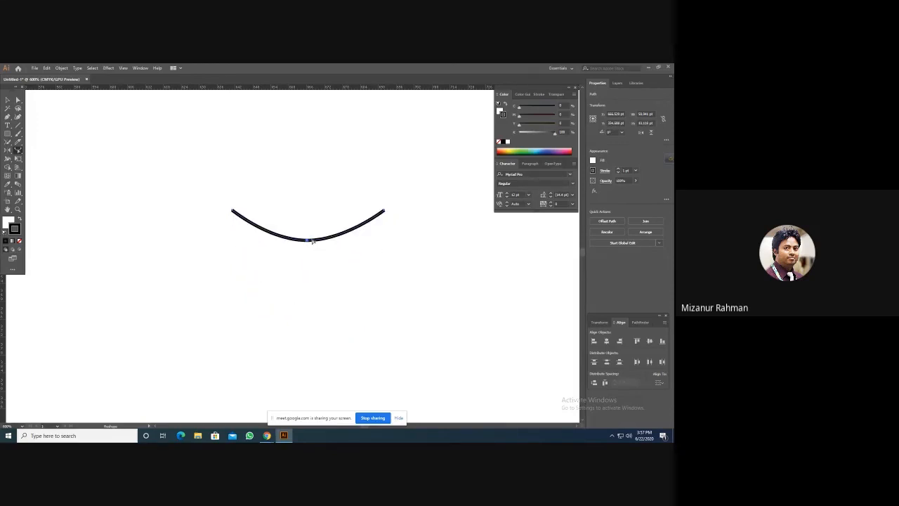
# - Delete the black arc and show the tools grouped with the Reshape tool again
pyautogui.press('Delete')
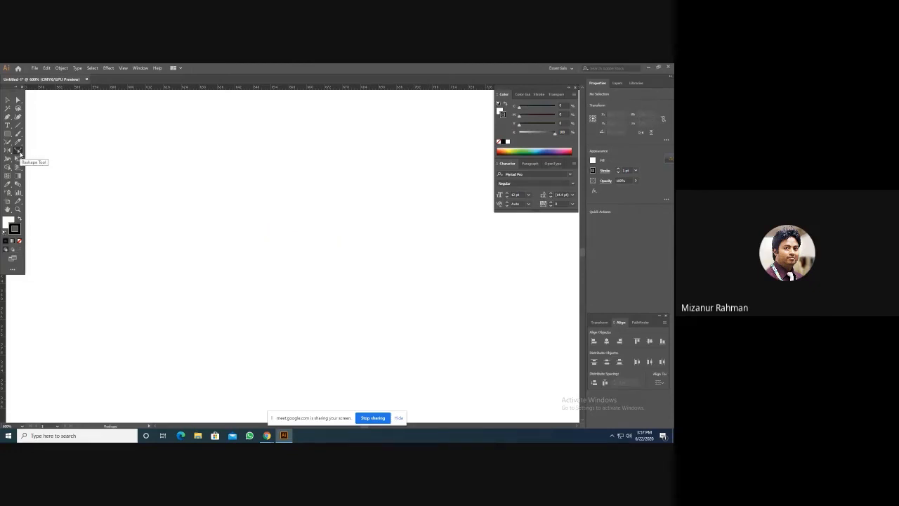
pyautogui.click(19, 154)
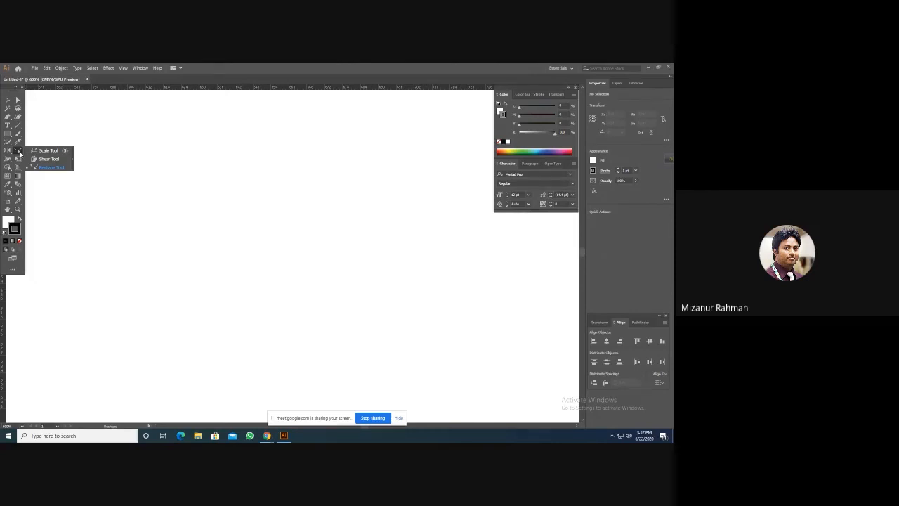
pyautogui.click(21, 154)
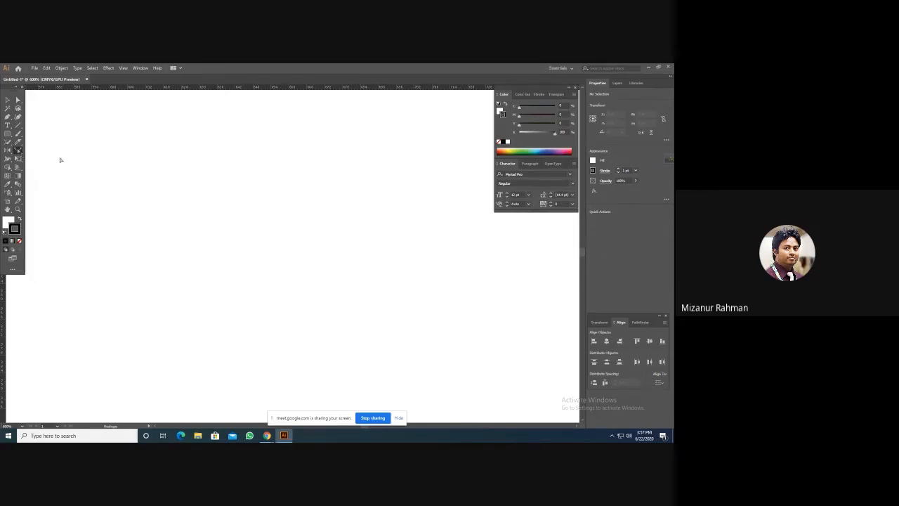